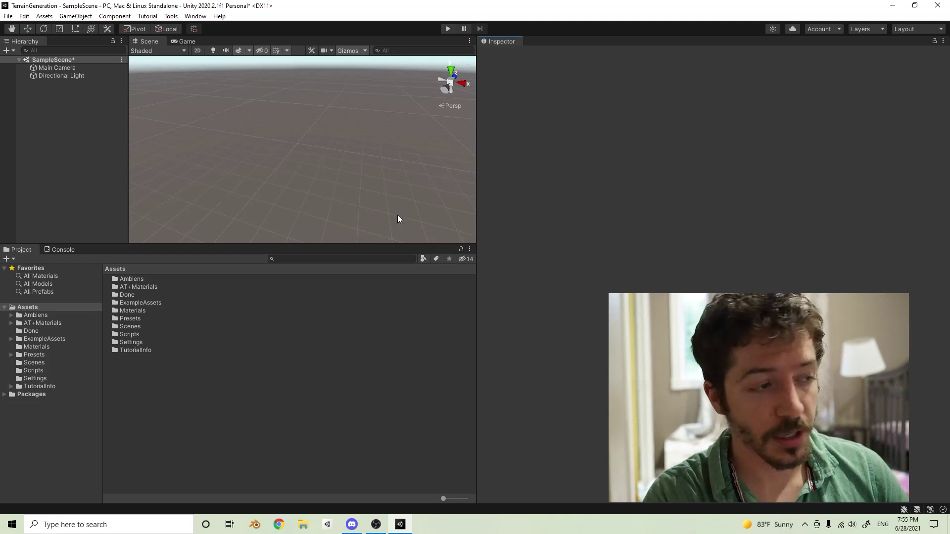
Add a Terrain 3D object to the scene and frame it in the Scene view
right_drag(319, 198, 274, 193)
right_click(85, 146)
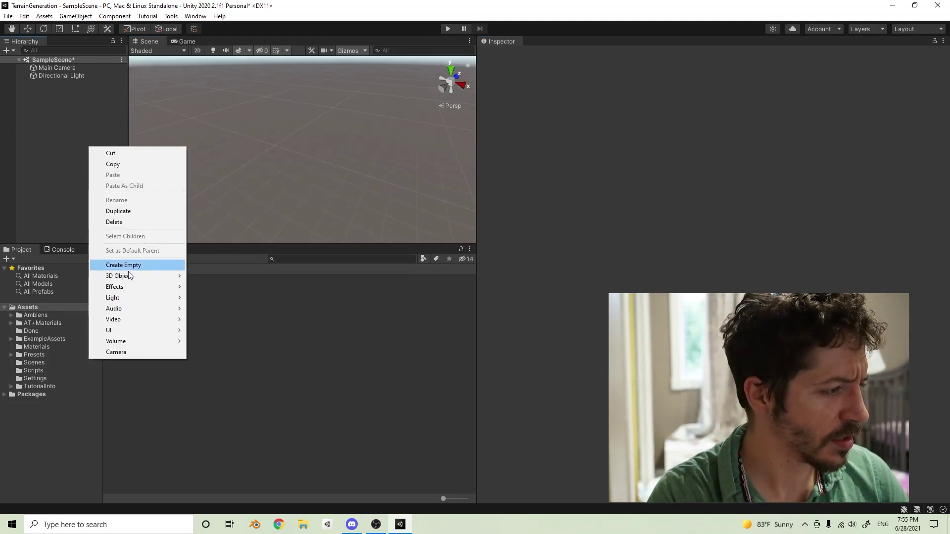
mouse_move(123, 275)
click(209, 363)
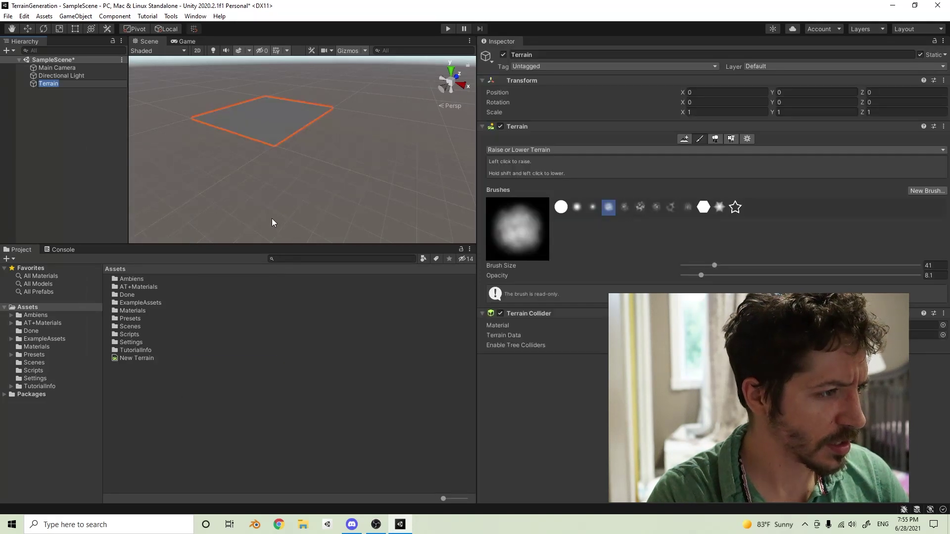
key(f)
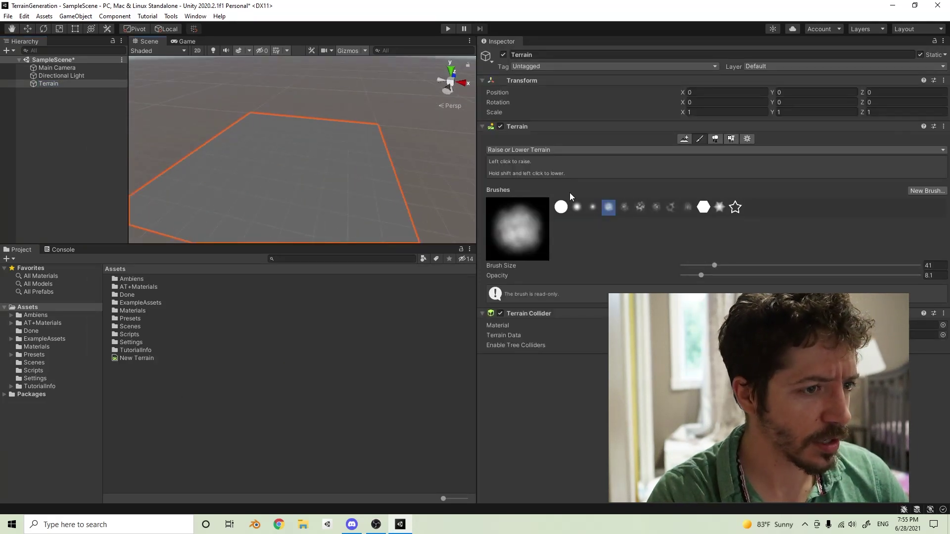
Raise rough bumps at the terrain's near corner with the fifth, cloudy brush at size 141 and opacity 13.8
mouse_move(714, 265)
mouse_down()
mouse_move(736, 265)
mouse_move(714, 275)
mouse_up()
click(624, 206)
drag(364, 229, 369, 213)
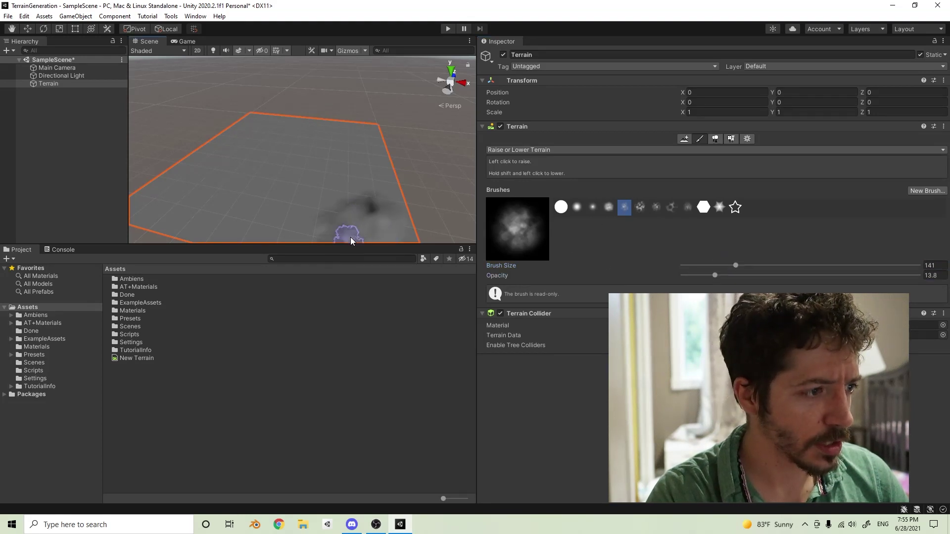
middle_drag(403, 234, 384, 202)
drag(391, 203, 305, 204)
click(362, 210)
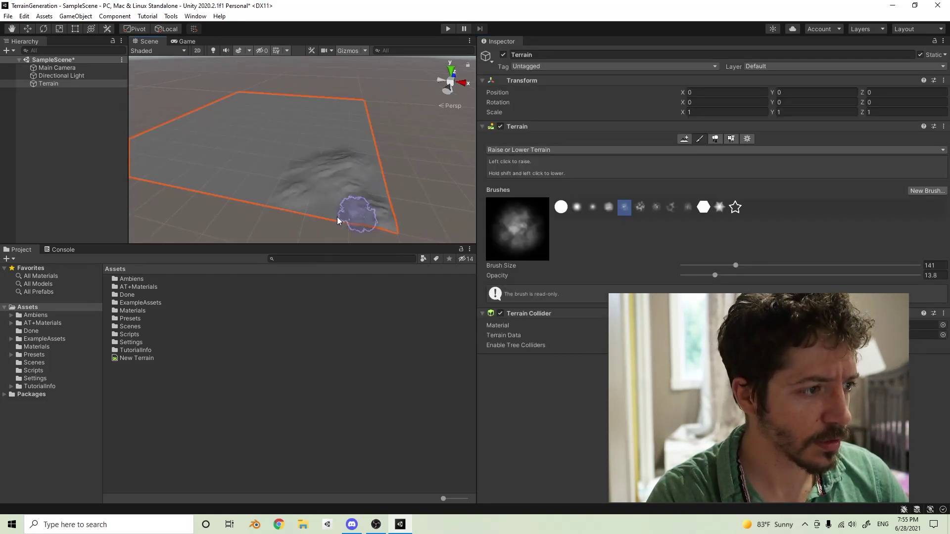
Raise a broad uneven area on the opposite side of the terrain with the cloudy brush at size 1210 and opacity 22
drag(736, 266, 793, 265)
drag(696, 275, 734, 275)
mouse_move(183, 152)
mouse_down()
mouse_move(189, 139)
mouse_move(215, 162)
mouse_move(169, 125)
mouse_up()
Raise broad smooth hills across the terrain with the third, soft-pointed brush at size 1210, increasing the opacity after the first stroke
click(577, 206)
click(594, 208)
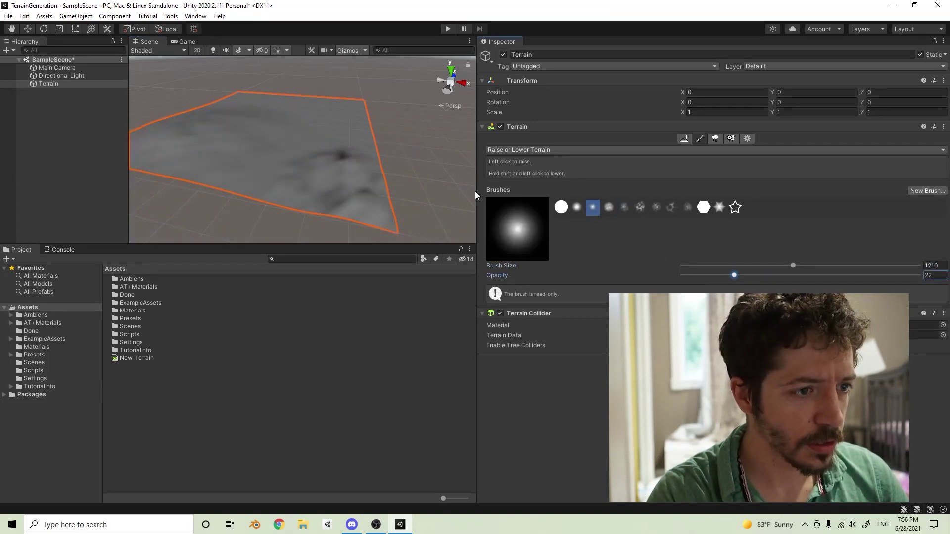
mouse_move(236, 154)
mouse_down()
mouse_move(195, 125)
mouse_move(218, 133)
mouse_up()
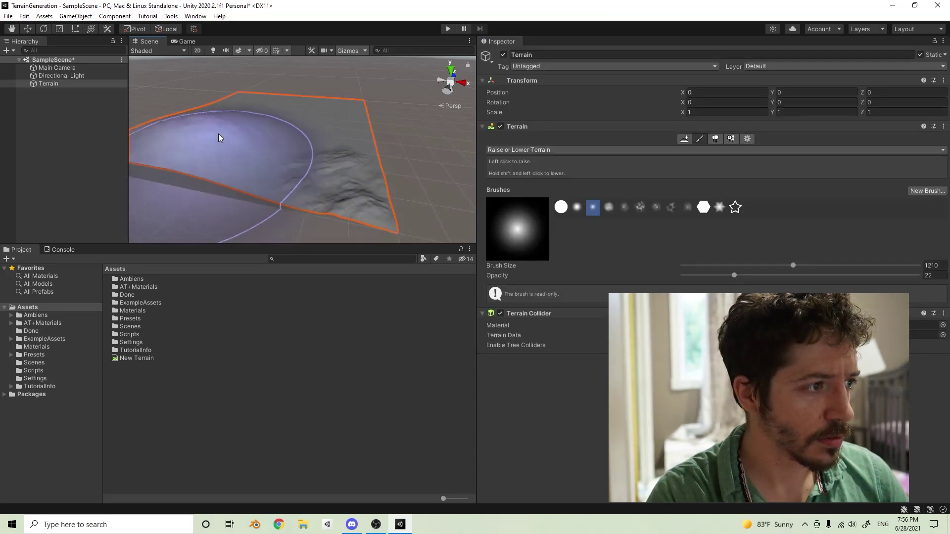
drag(734, 275, 793, 276)
drag(331, 195, 250, 130)
Raise a row of mountain peaks along the terrain's far edge with the soft-pointed brush at size 477 and opacity 75.5
alt+drag(371, 188, 272, 153)
drag(793, 265, 710, 265)
drag(793, 275, 861, 275)
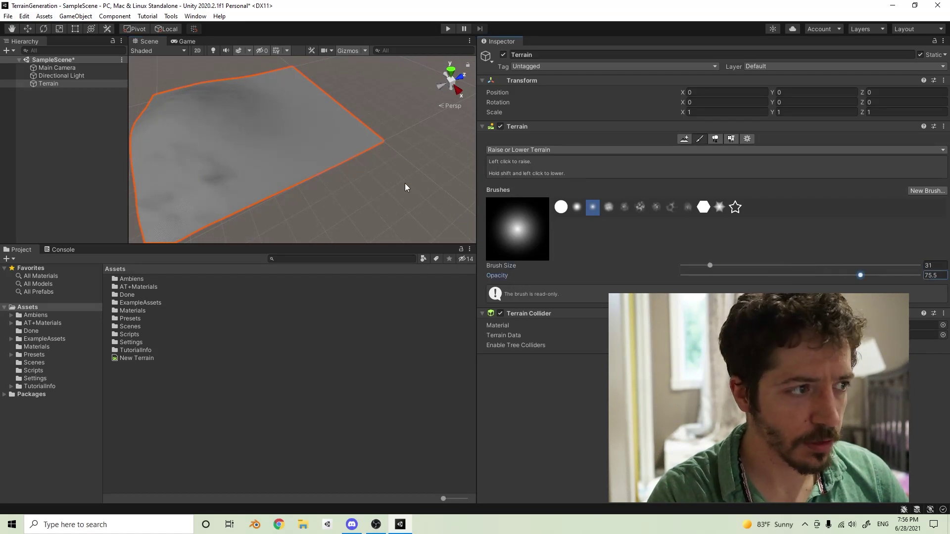
drag(166, 93, 219, 107)
key(ctrl+z)
drag(710, 265, 749, 265)
mouse_move(225, 119)
mouse_down()
mouse_move(170, 121)
mouse_move(240, 89)
mouse_move(234, 102)
mouse_move(272, 75)
mouse_up()
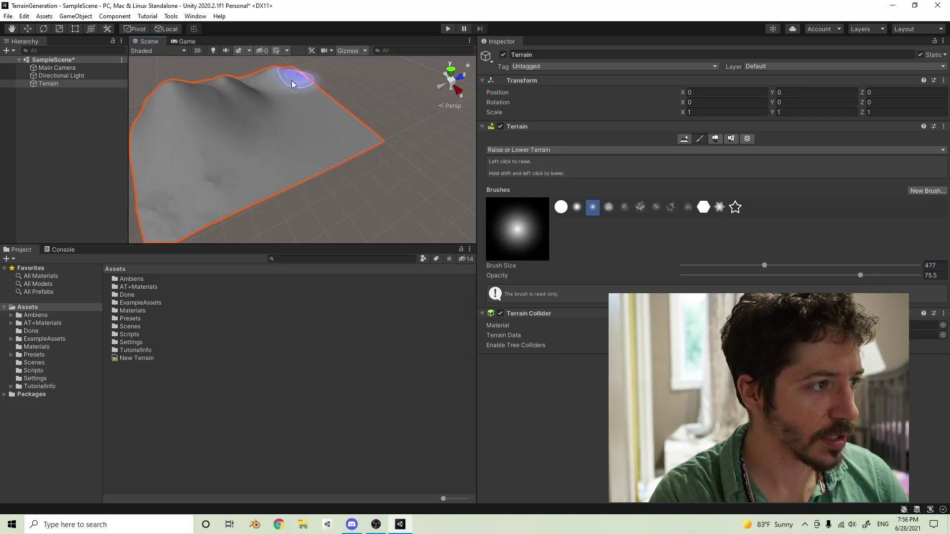
Roughen the mountain slopes from several sides with the cloudy brush at size 477 and opacity 24.3
alt+drag(218, 191, 292, 153)
alt+drag(227, 203, 341, 171)
alt+drag(262, 168, 413, 194)
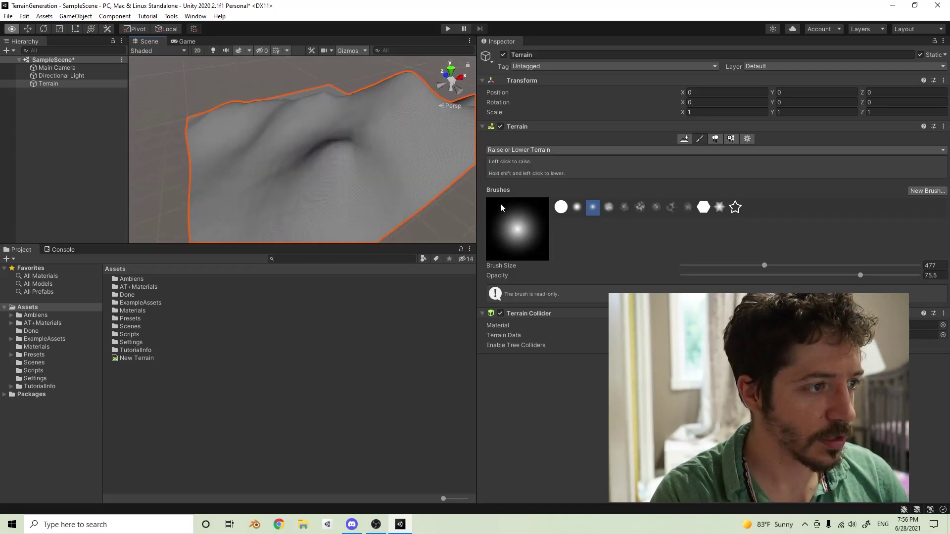
drag(769, 276, 740, 276)
click(625, 207)
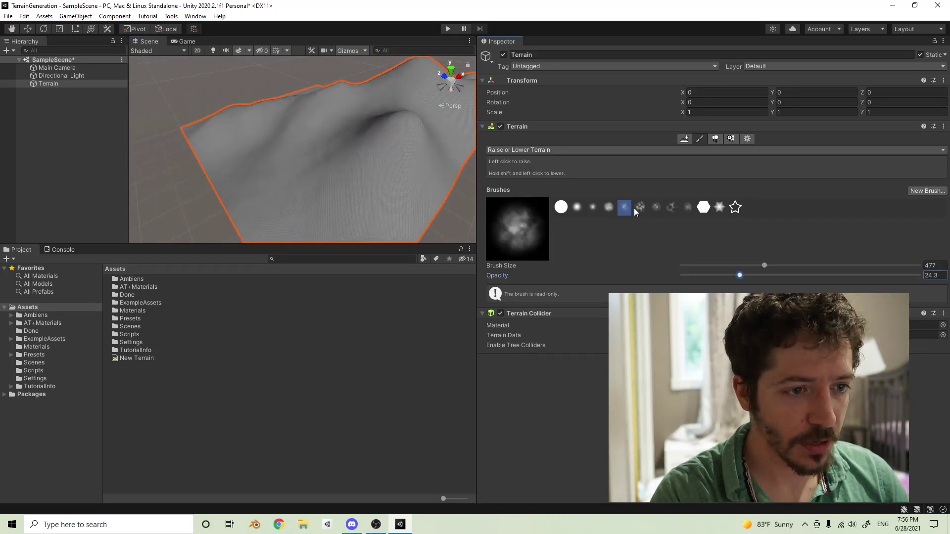
alt+drag(336, 140, 222, 138)
mouse_move(272, 106)
alt+mouse_down()
mouse_move(261, 136)
mouse_move(212, 180)
mouse_move(129, 154)
alt+mouse_up()
middle_drag(307, 133, 328, 224)
mouse_move(329, 223)
alt+mouse_down()
mouse_move(318, 144)
mouse_move(223, 123)
alt+mouse_up()
mouse_move(329, 153)
alt+mouse_down()
mouse_move(373, 144)
mouse_move(227, 87)
alt+mouse_up()
alt+drag(350, 159, 555, 159)
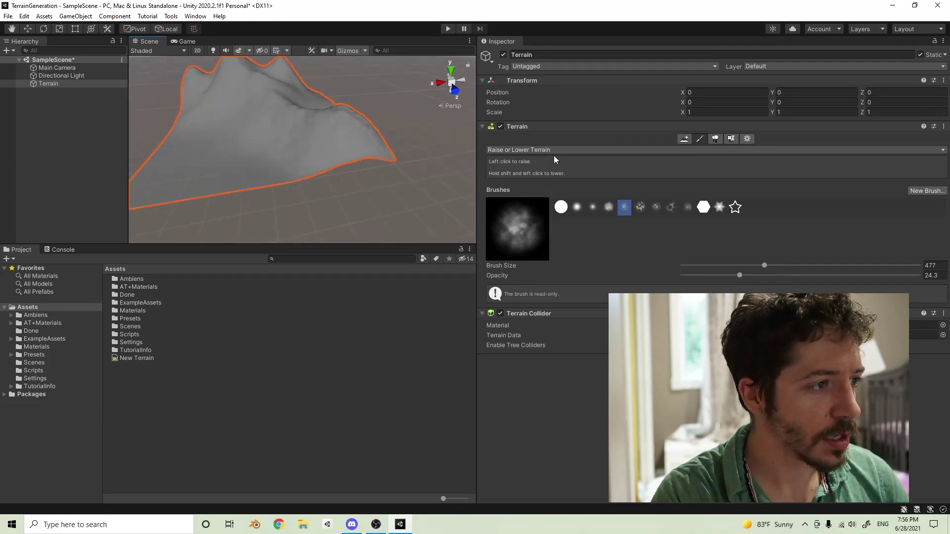
Raise smooth hills along the terrain's flat near edge with the second, soft round brush at size 340 and opacity 47.4
mouse_move(457, 201)
alt+mouse_down()
mouse_move(471, 155)
mouse_move(643, 275)
alt+mouse_up()
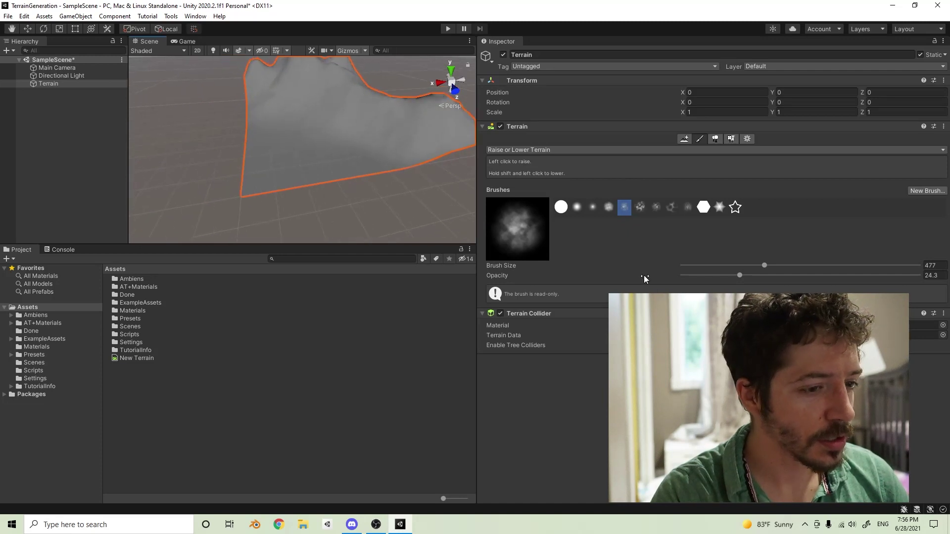
click(577, 207)
click(706, 265)
drag(724, 275, 794, 275)
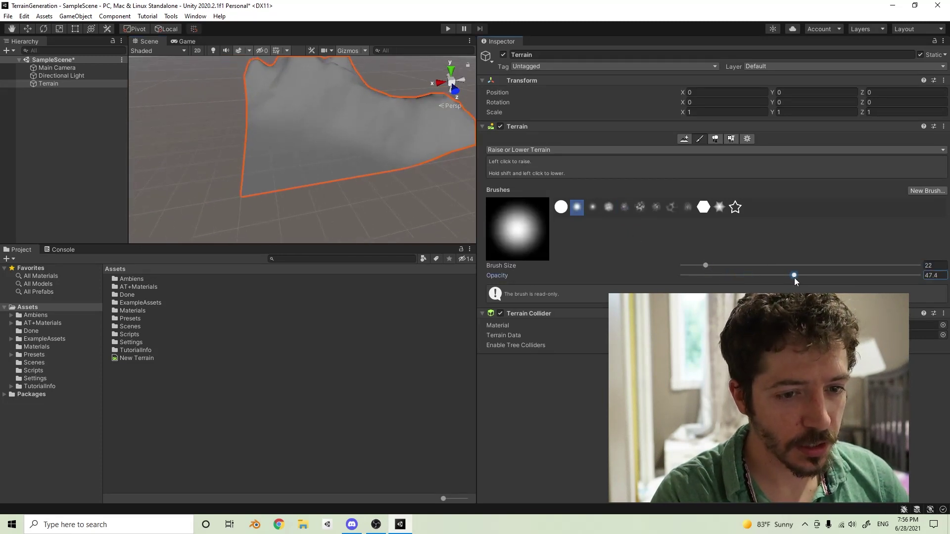
click(737, 266)
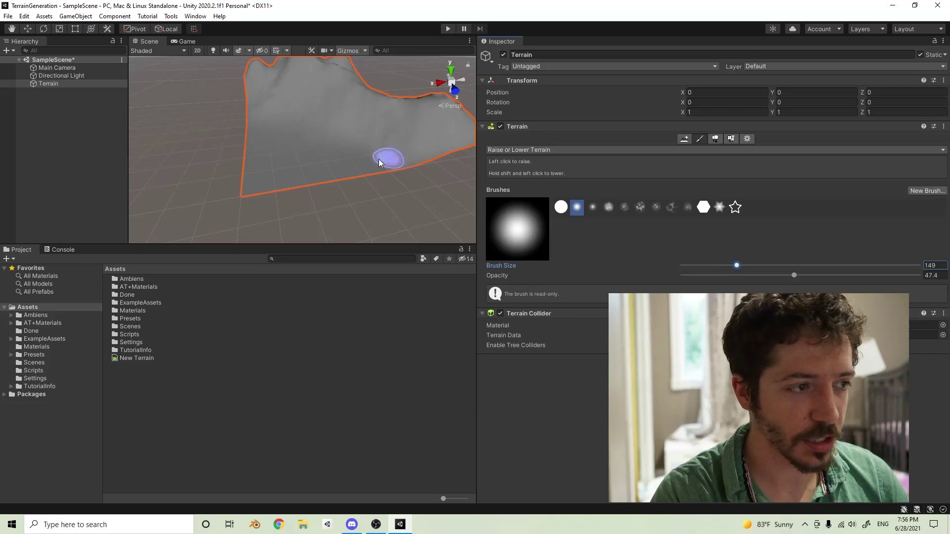
drag(737, 265, 755, 265)
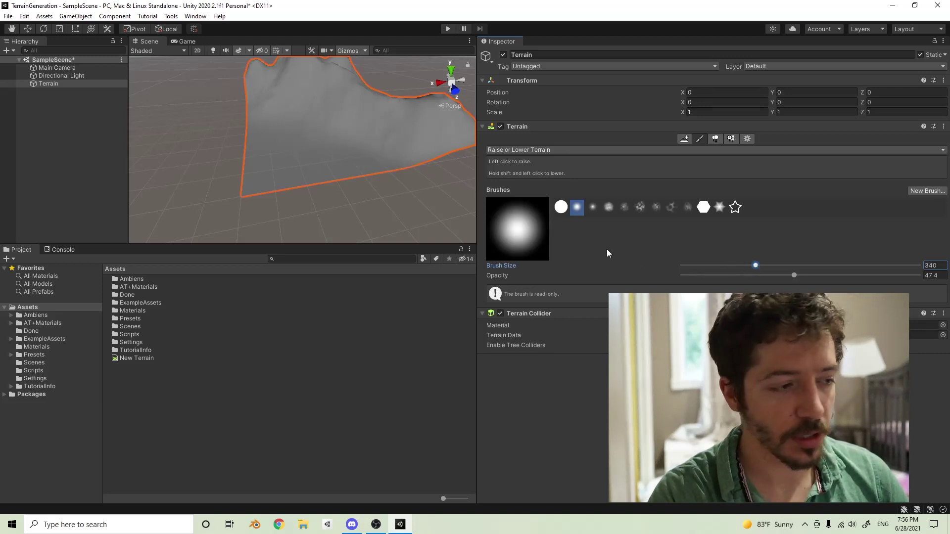
mouse_move(327, 174)
mouse_down()
mouse_move(318, 159)
mouse_move(333, 141)
mouse_up()
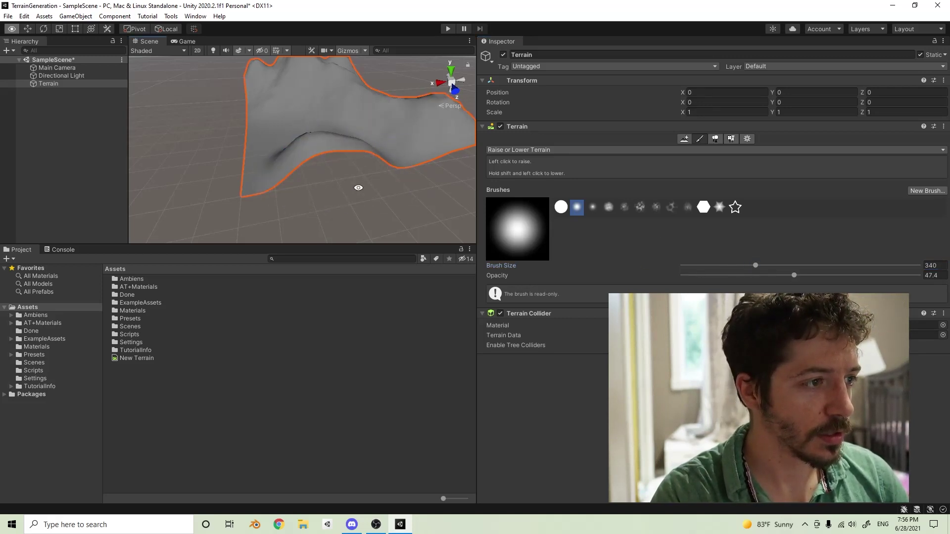
alt+drag(370, 183, 450, 191)
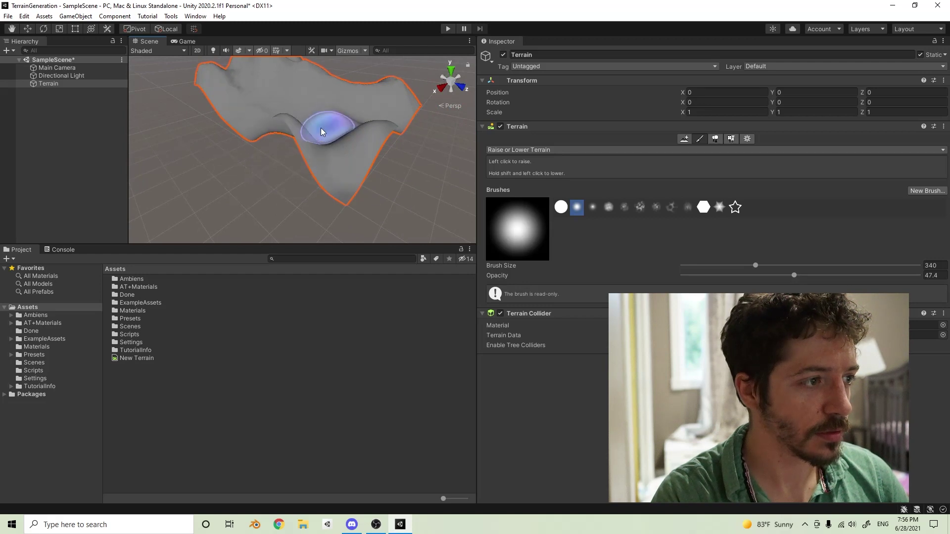
drag(327, 125, 337, 132)
Raise a narrow, steep ridge running up from the terrain's low corner with the soft round brush at size 45
alt+drag(362, 174, 332, 197)
drag(755, 265, 714, 265)
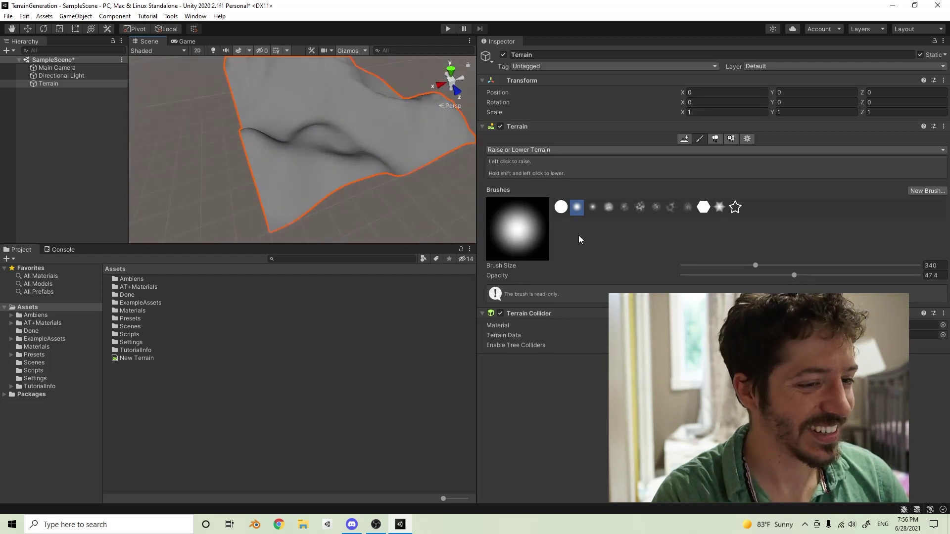
drag(310, 167, 304, 185)
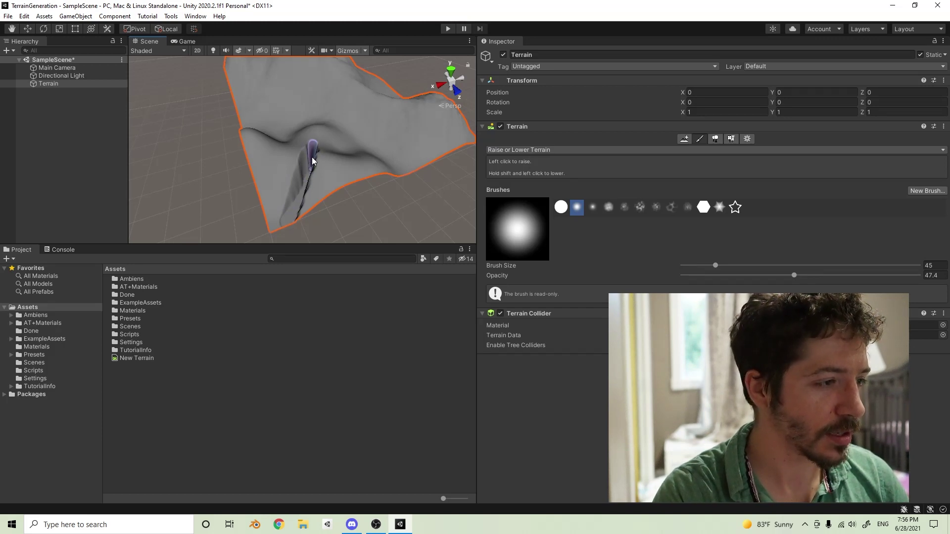
mouse_move(317, 219)
alt+mouse_down()
mouse_move(382, 176)
mouse_move(373, 165)
mouse_move(445, 203)
alt+mouse_up()
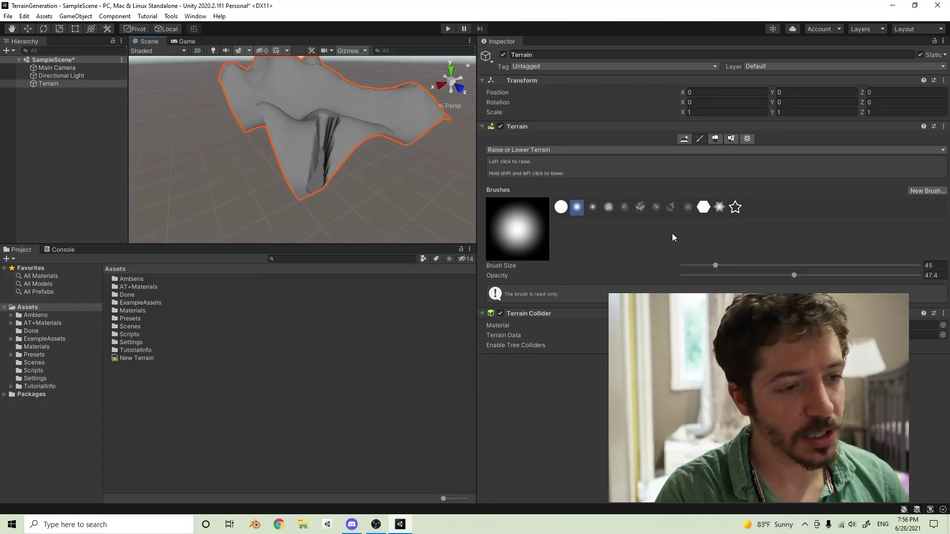
Switch the terrain tool to Paint Texture and examine the sculpted terrain from several sides
click(569, 150)
click(549, 182)
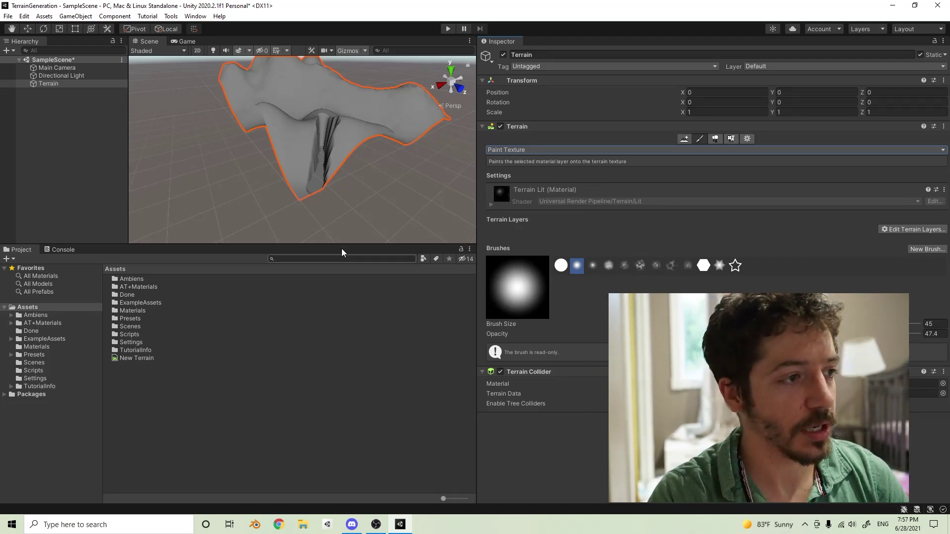
alt+drag(374, 184, 311, 171)
alt+drag(348, 218, 362, 212)
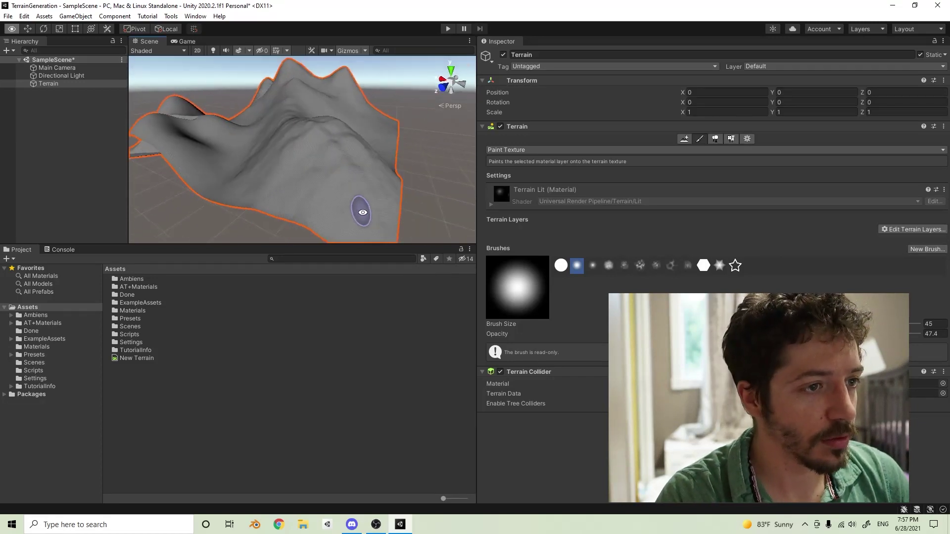
mouse_move(288, 213)
alt+mouse_down()
mouse_move(292, 186)
mouse_move(318, 239)
mouse_move(350, 229)
mouse_move(322, 223)
mouse_move(345, 218)
mouse_move(346, 147)
alt+mouse_up()
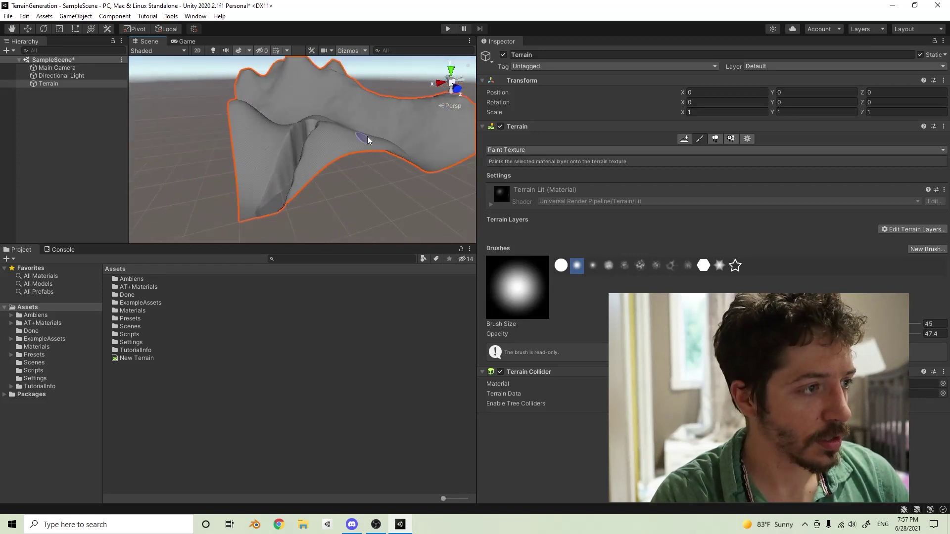
alt+drag(312, 184, 333, 232)
Create a shader graph named Terrain in the Assets folder
right_click(175, 387)
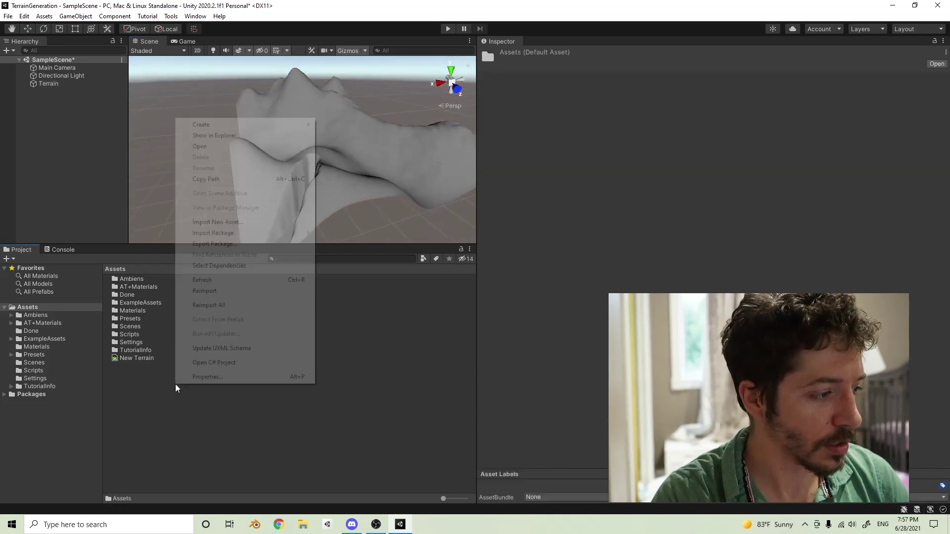
mouse_move(202, 125)
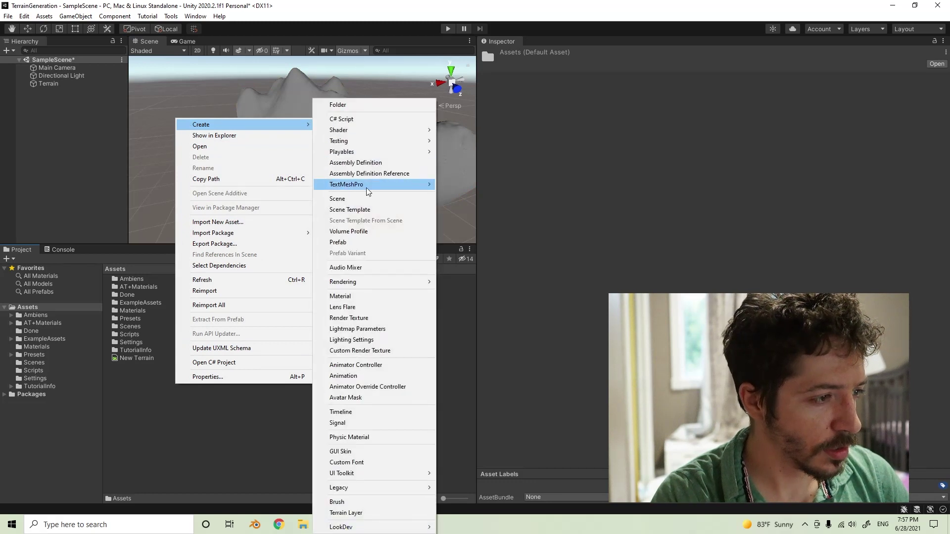
mouse_move(395, 136)
mouse_move(495, 214)
click(572, 217)
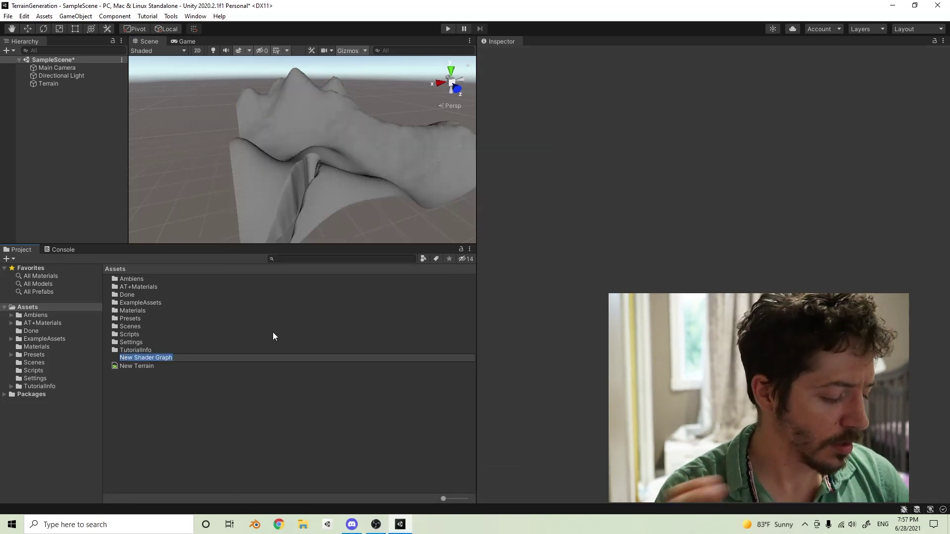
text(Terrain)
key(Return)
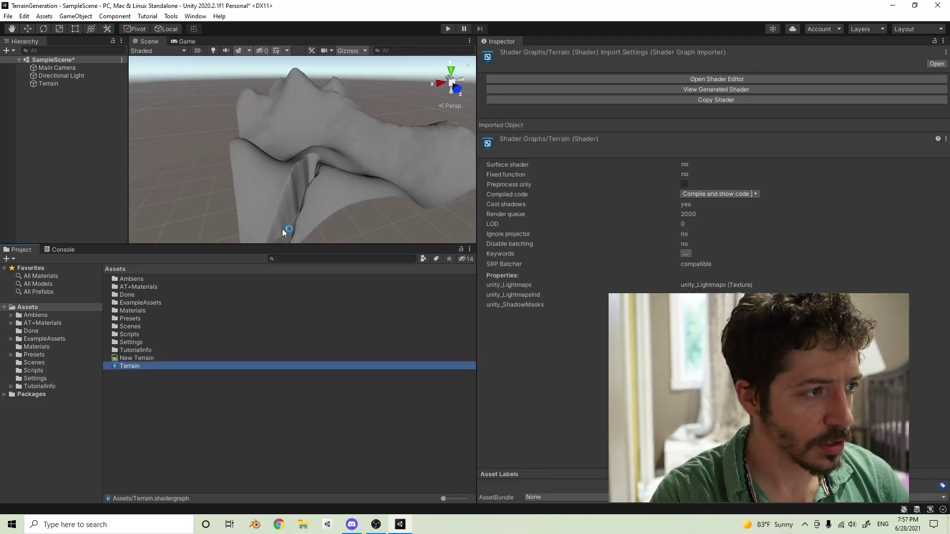
Create a material named Terrain from the Terrain shader graph
right_click(144, 366)
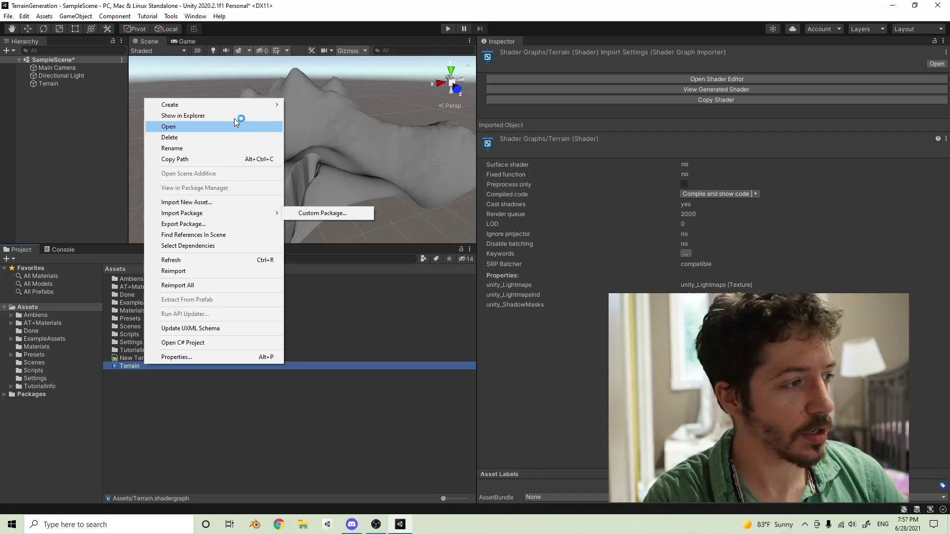
mouse_move(190, 106)
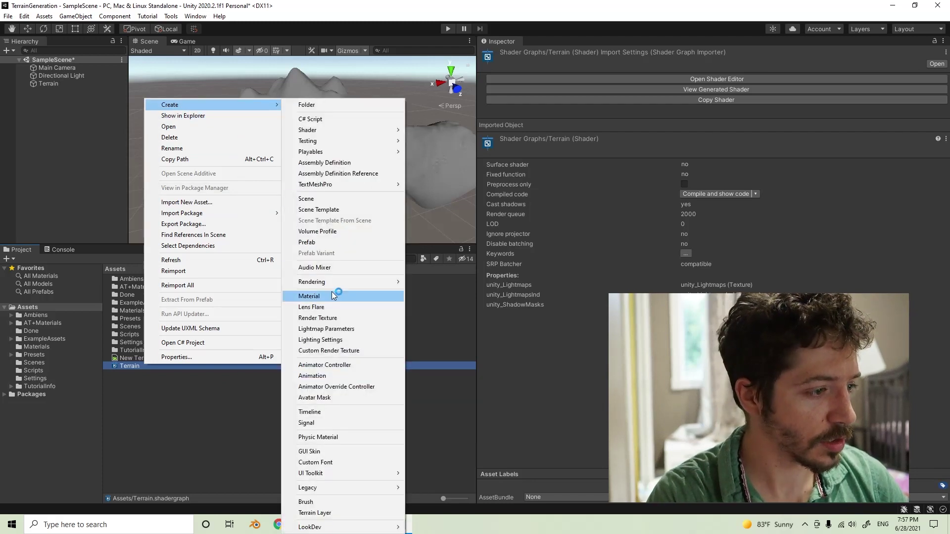
click(335, 294)
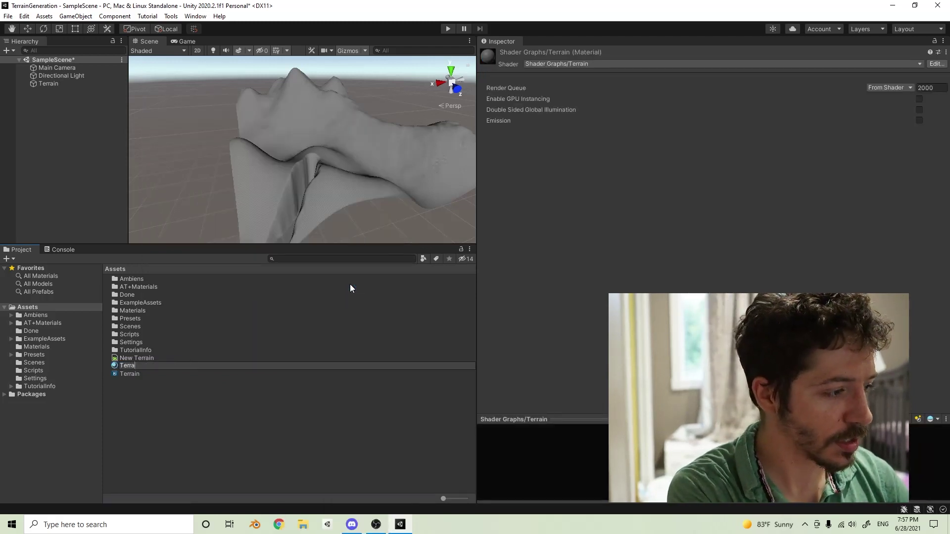
key(Return)
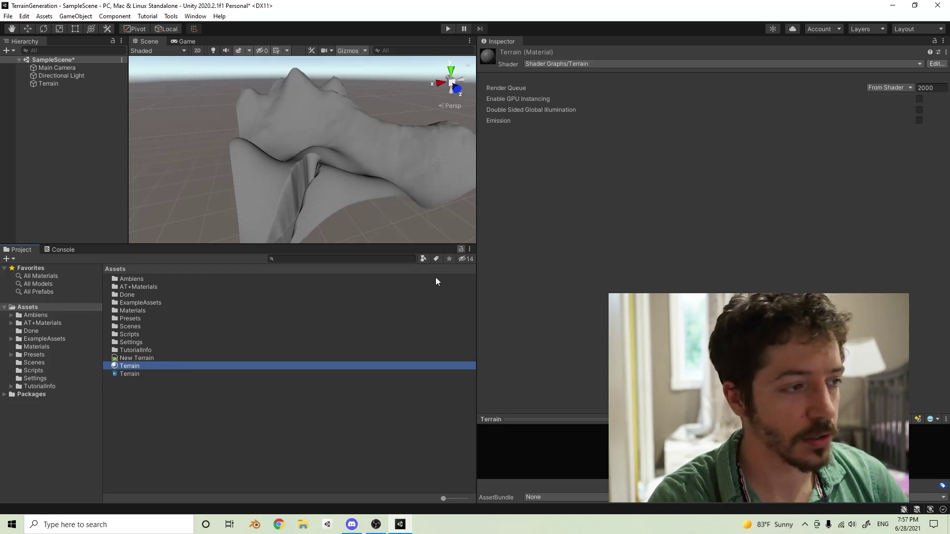
drag(131, 367, 172, 333)
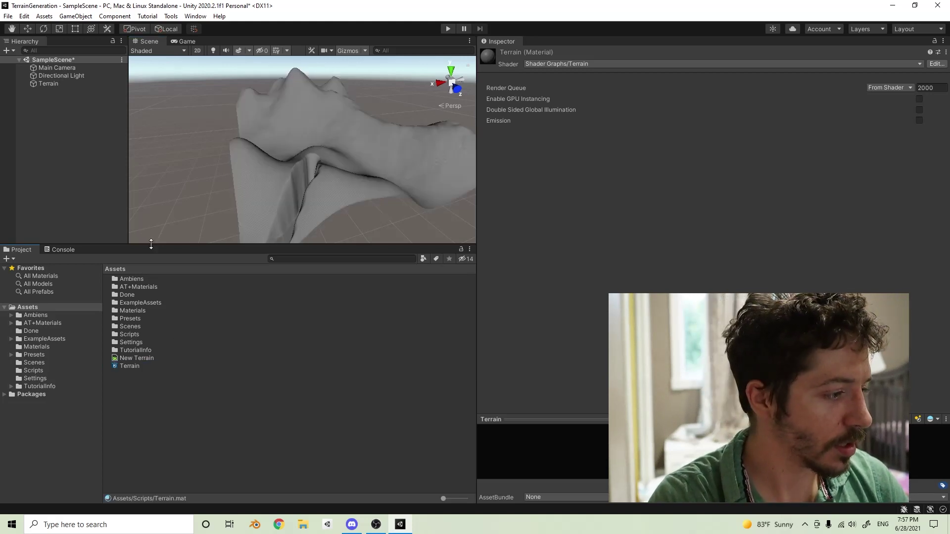
Assign the new Terrain material to the Terrain object in its terrain settings
click(41, 85)
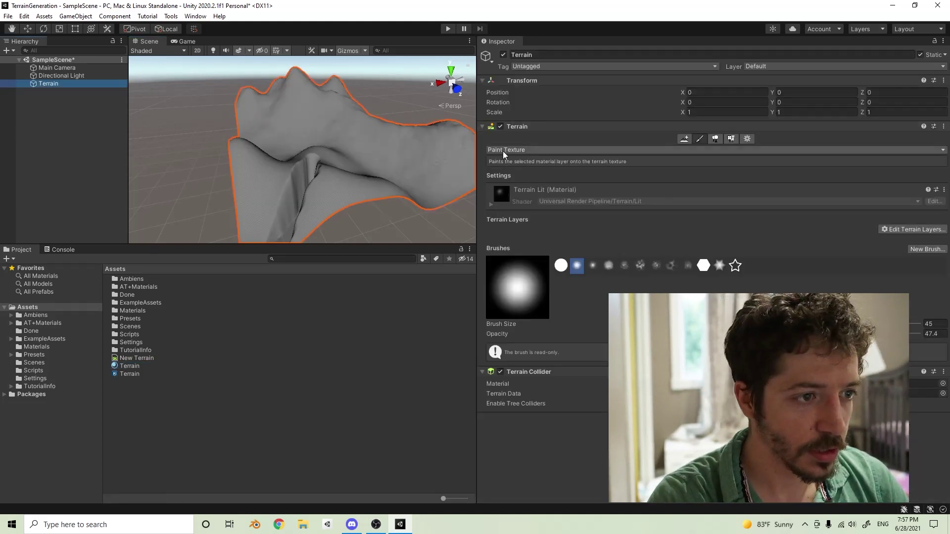
click(744, 139)
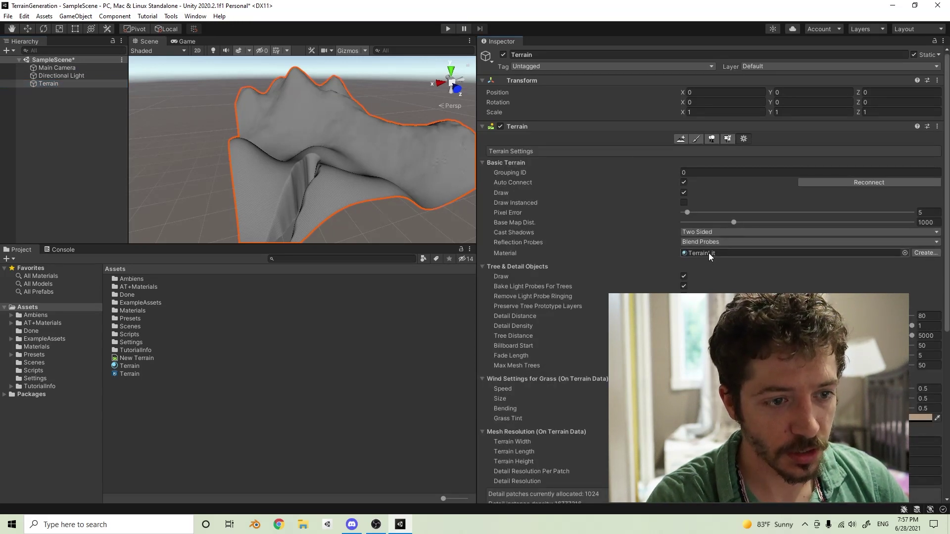
drag(130, 366, 705, 253)
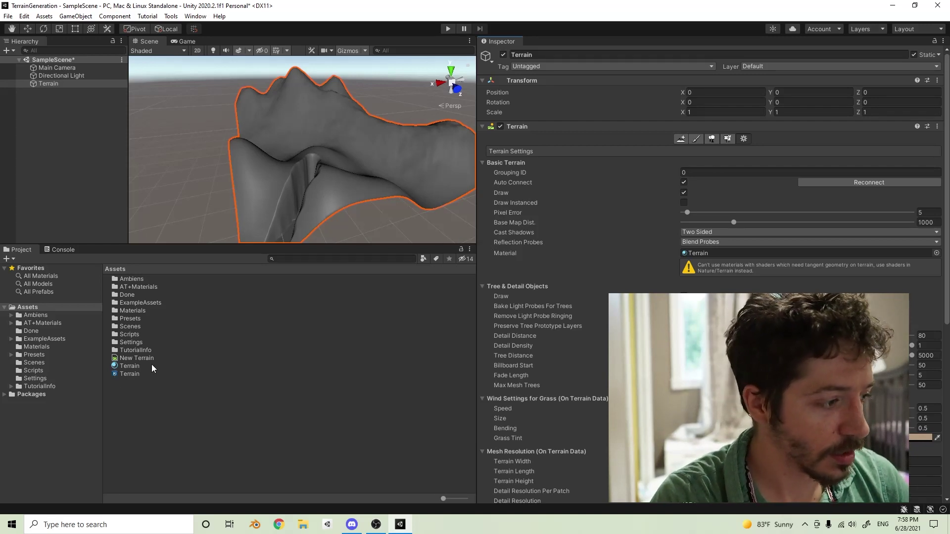
Open the Terrain shader graph, dock it beside the Inspector and adjust the width of the docked area
click(131, 374)
double_click(130, 374)
drag(324, 36, 553, 42)
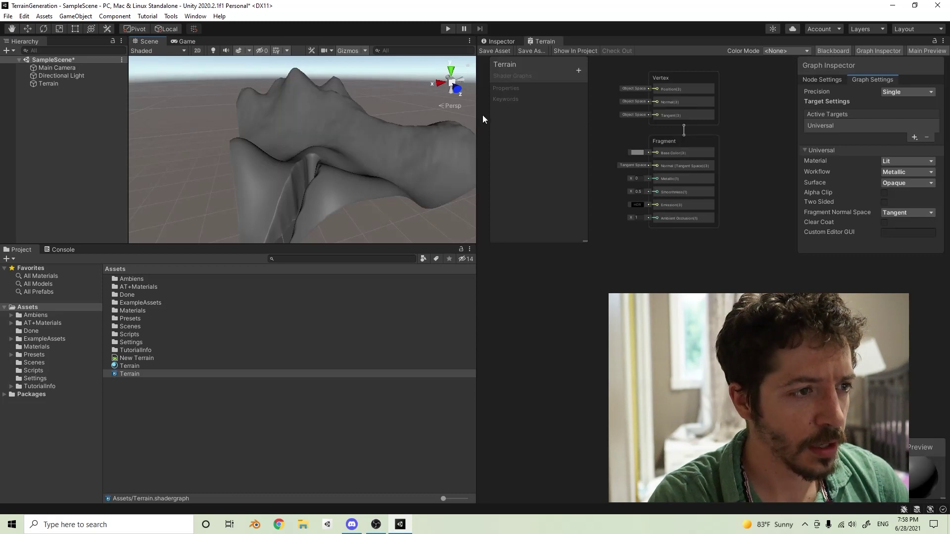
drag(477, 117, 459, 122)
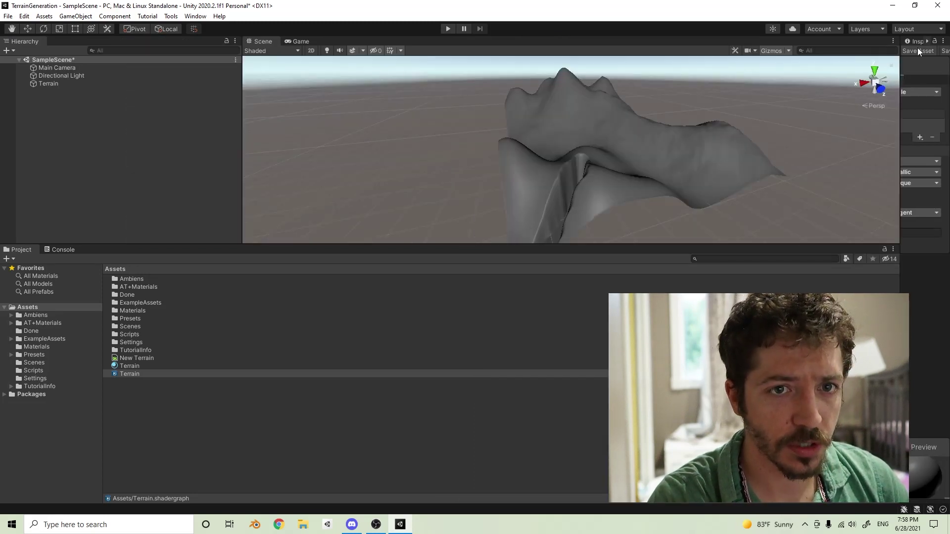
drag(900, 69, 494, 141)
scroll(671, 224, down, 5)
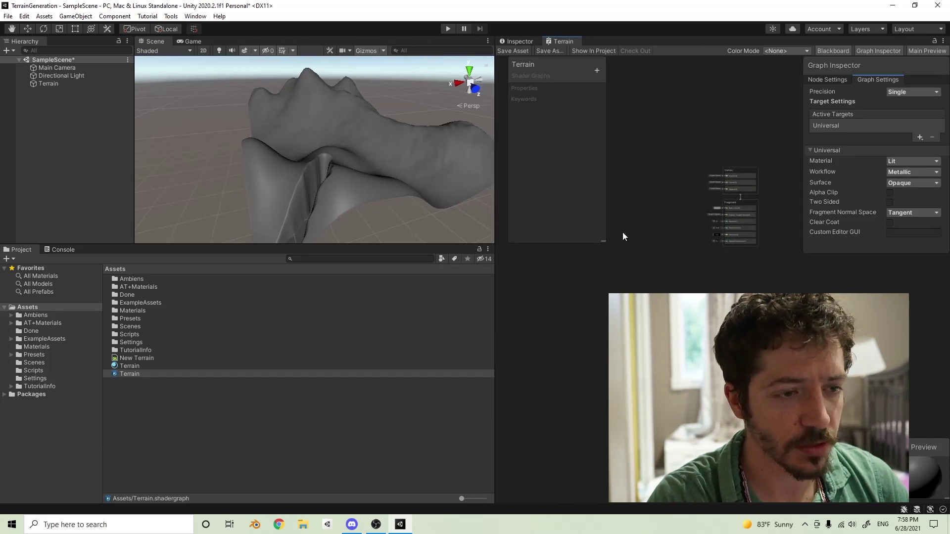
Widen the shader graph area over the scene view and open the AT+Materials folder in the project assets
alt+drag(432, 162, 283, 147)
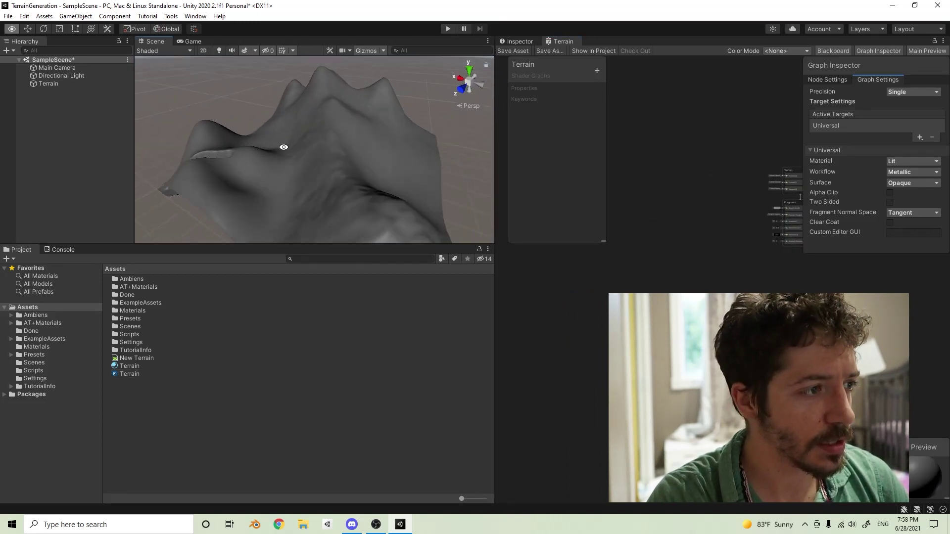
alt+drag(304, 186, 358, 144)
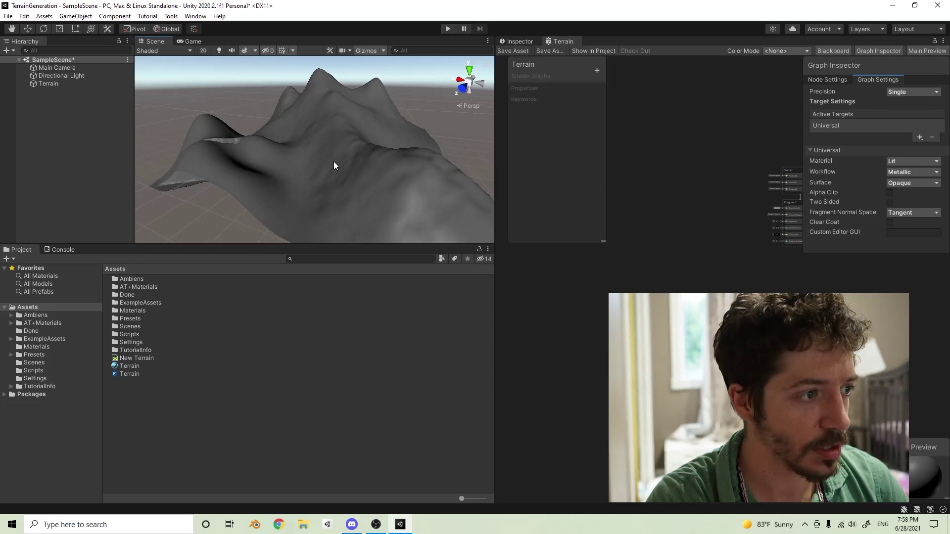
alt+drag(334, 163, 384, 121)
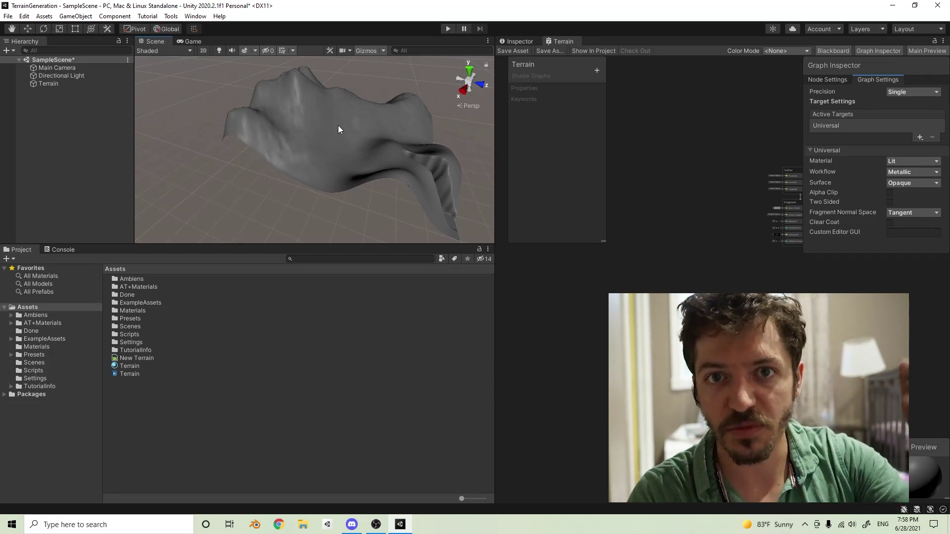
scroll(687, 218, up, 3)
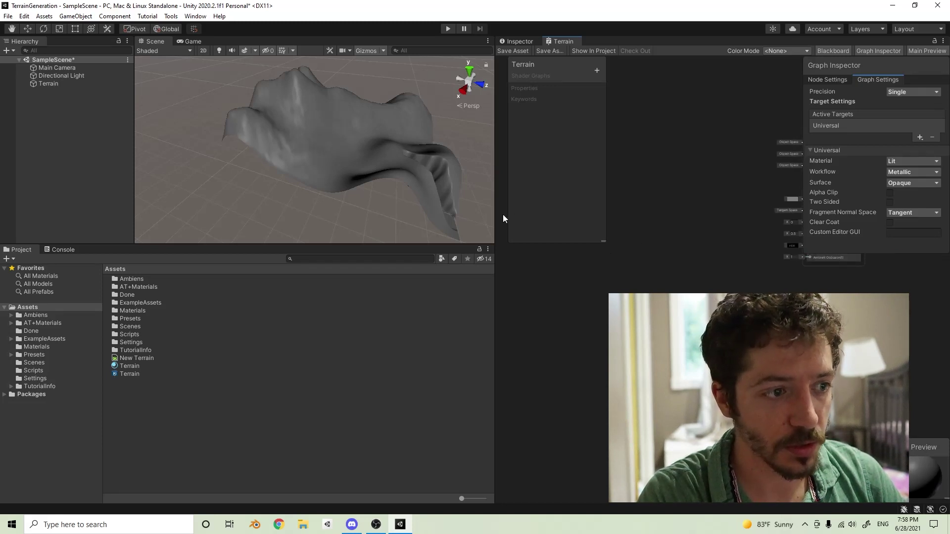
drag(503, 217, 349, 220)
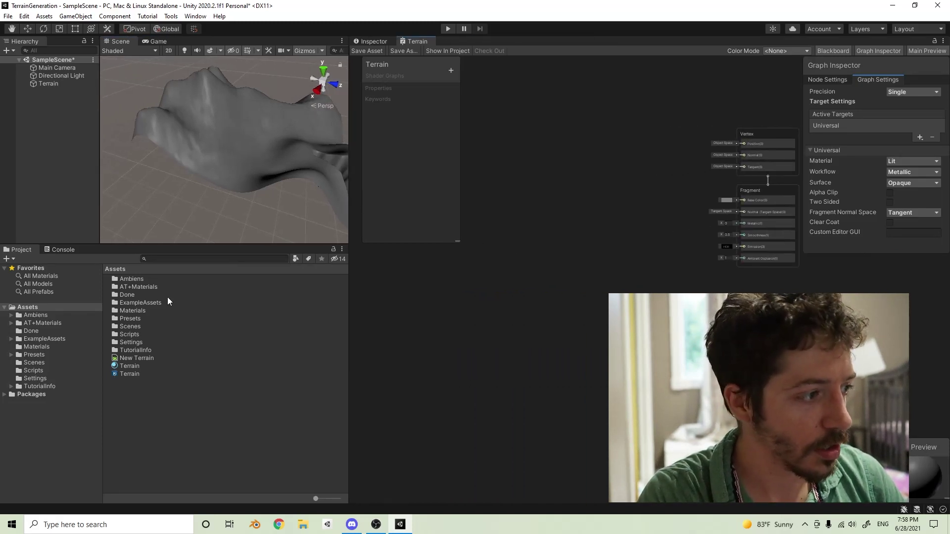
click(39, 322)
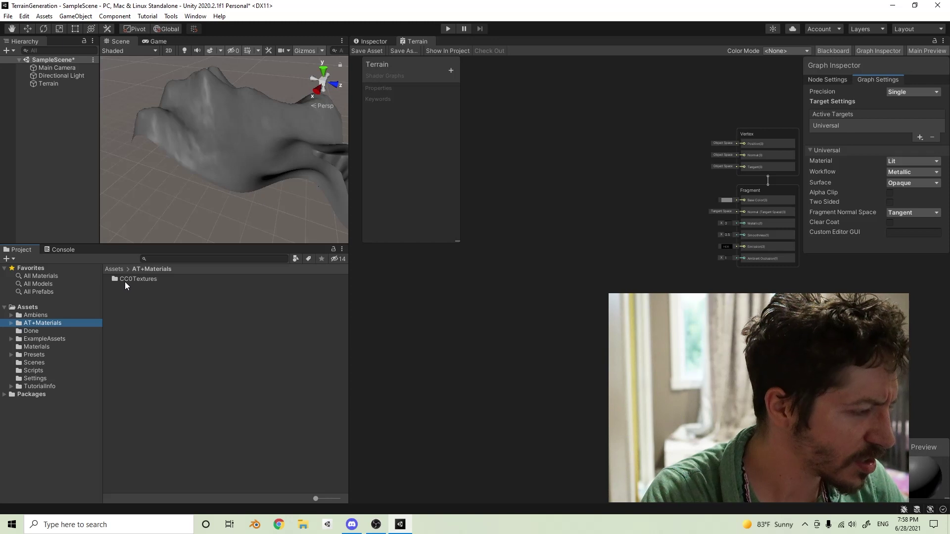
Add a Normal Vector node in Object space to the graph and place it well before the Fragment stack
middle_drag(623, 141, 631, 176)
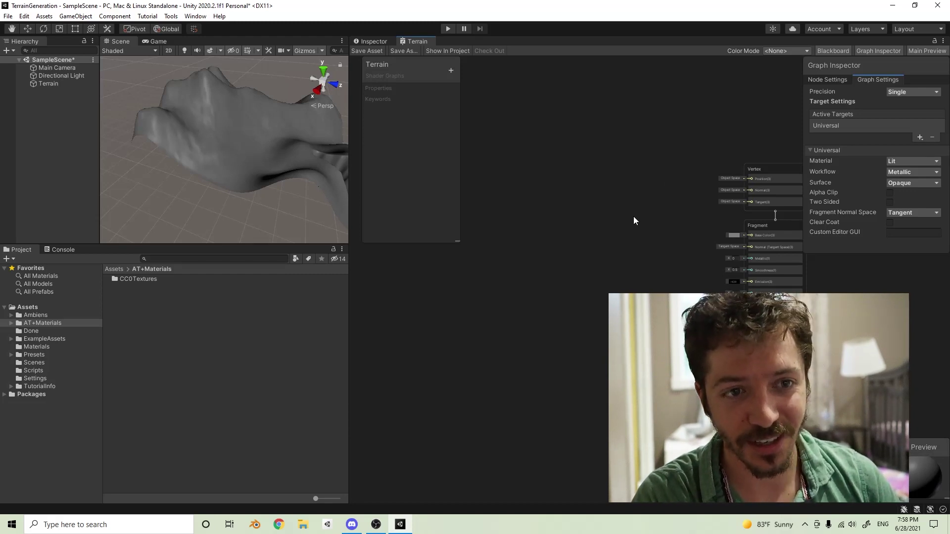
click(450, 71)
click(554, 221)
right_click(589, 265)
click(623, 272)
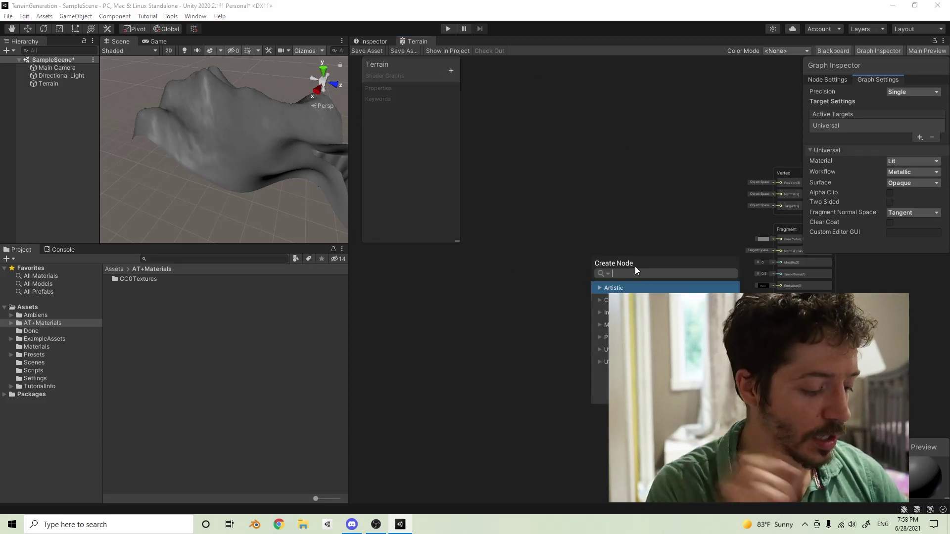
text(Normal)
key(Down)
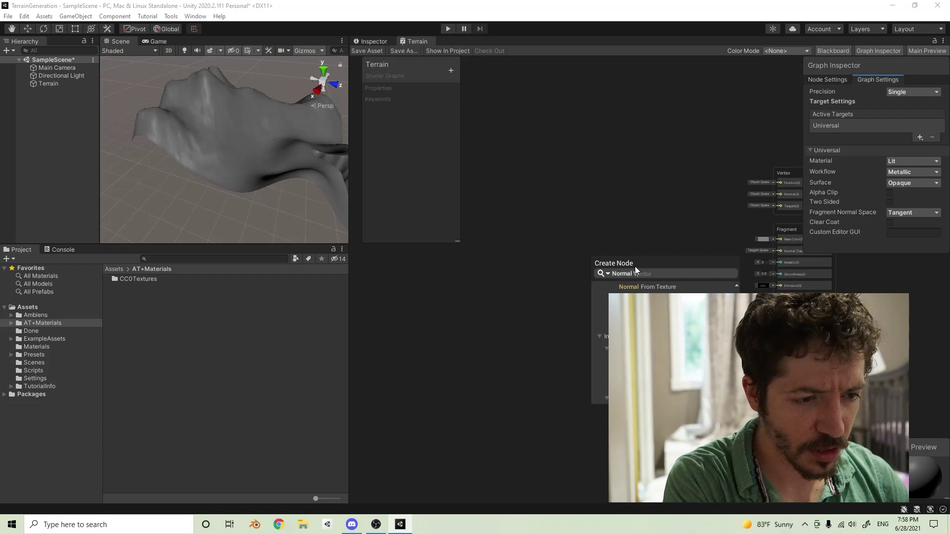
key(Return)
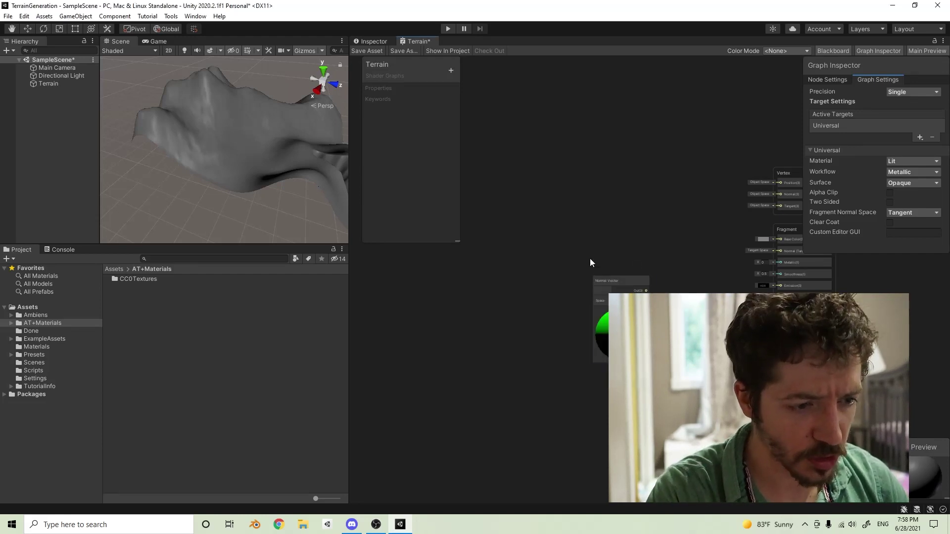
drag(621, 287, 527, 282)
click(544, 296)
click(550, 306)
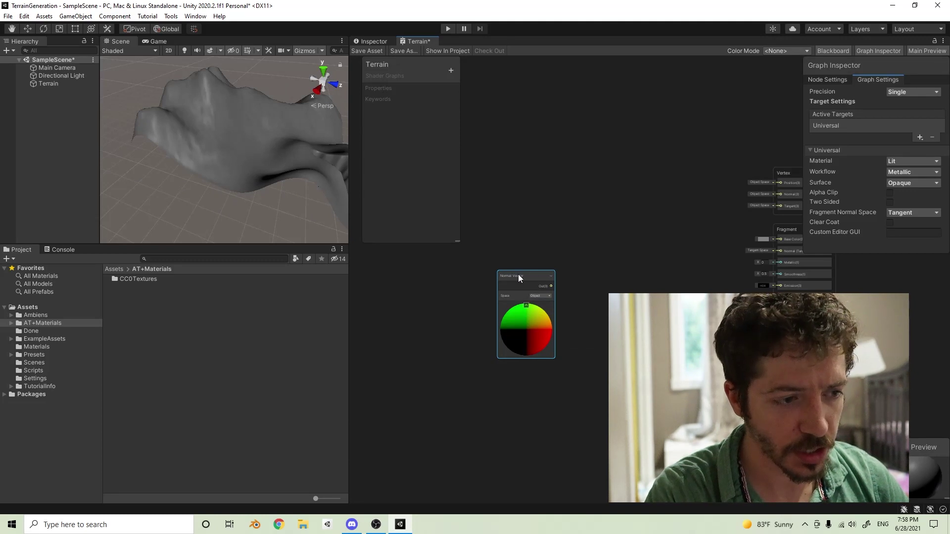
drag(538, 280, 473, 275)
Feed the Normal Vector output into a new Split node and arrange the two nodes side by side
alt+drag(291, 179, 134, 132)
alt+drag(259, 161, 214, 157)
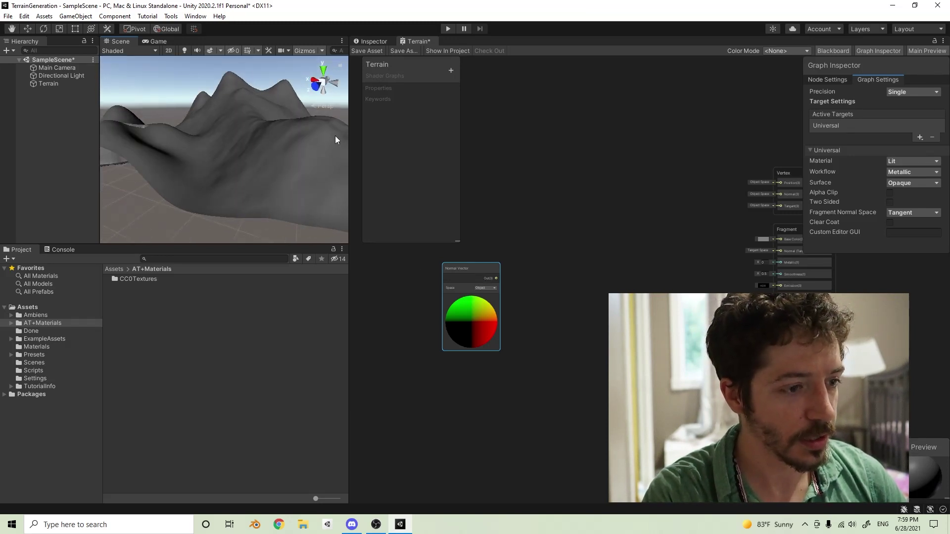
drag(494, 278, 523, 278)
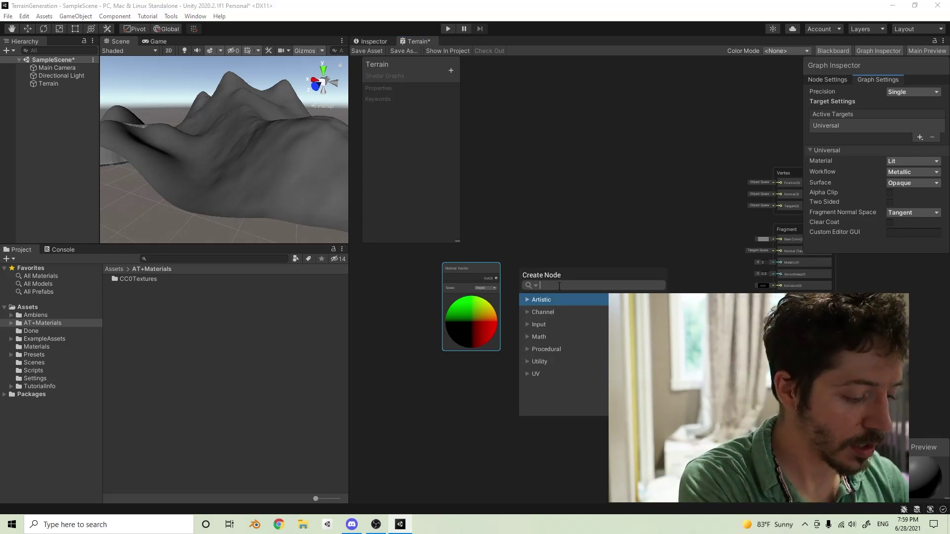
text(split)
key(Return)
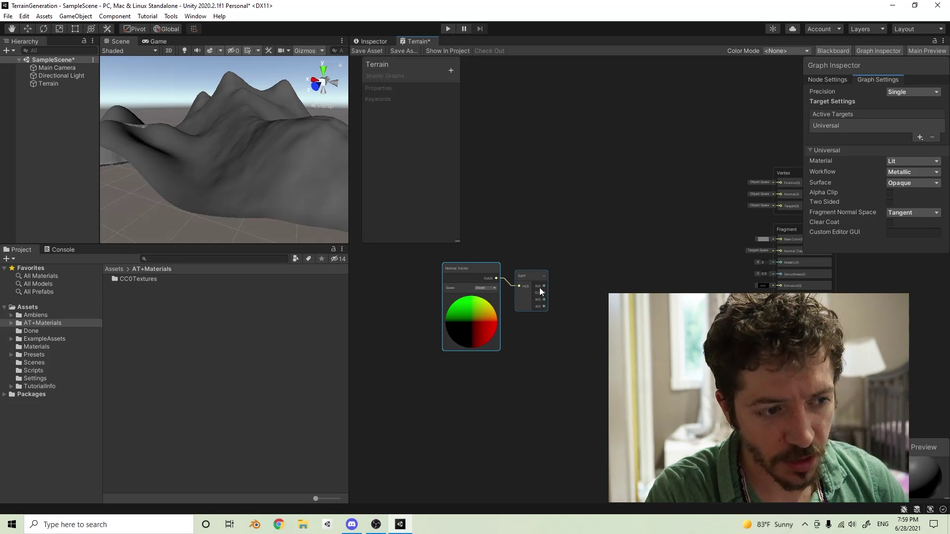
drag(541, 253, 470, 303)
drag(518, 284, 476, 282)
Connect the Split node's G output to Edge1 of a new Smoothstep node and position that node
click(525, 288)
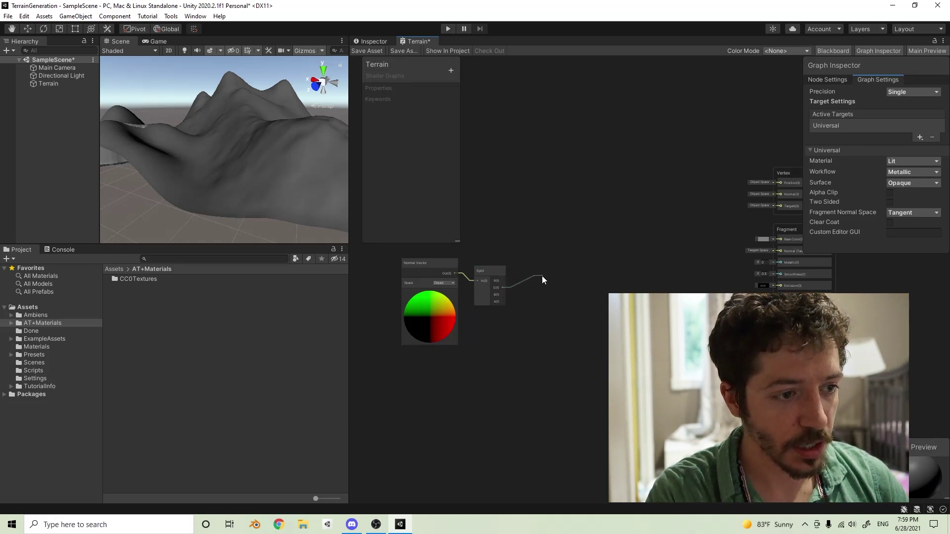
drag(543, 280, 552, 278)
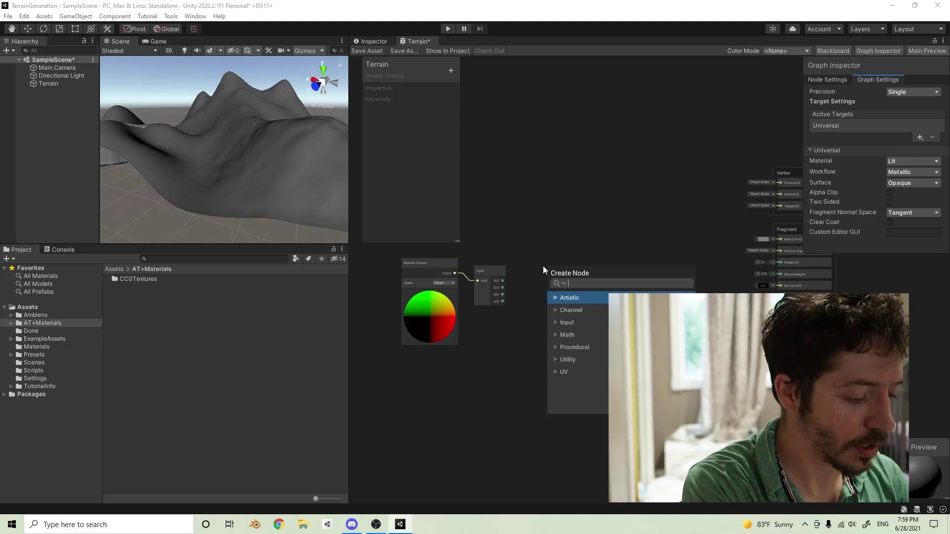
text(smoo)
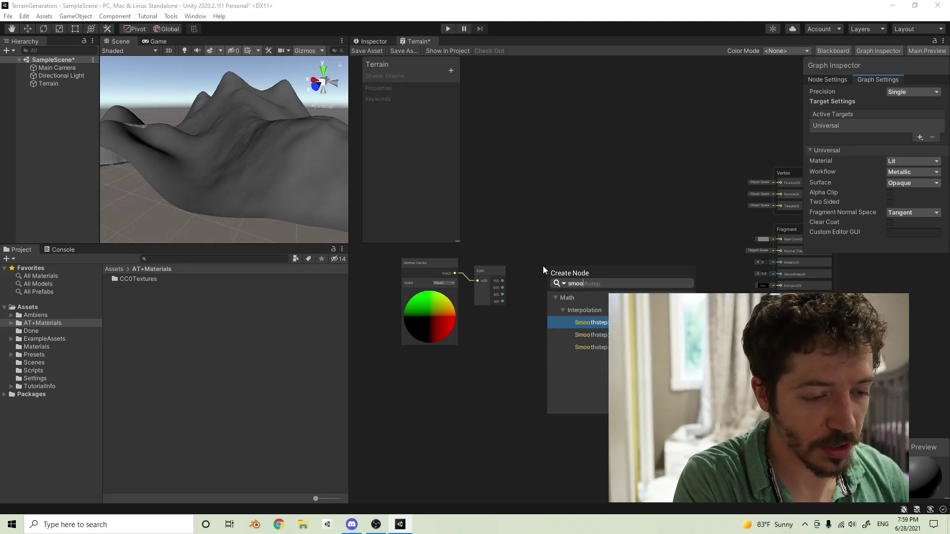
key(Return)
drag(563, 274, 589, 271)
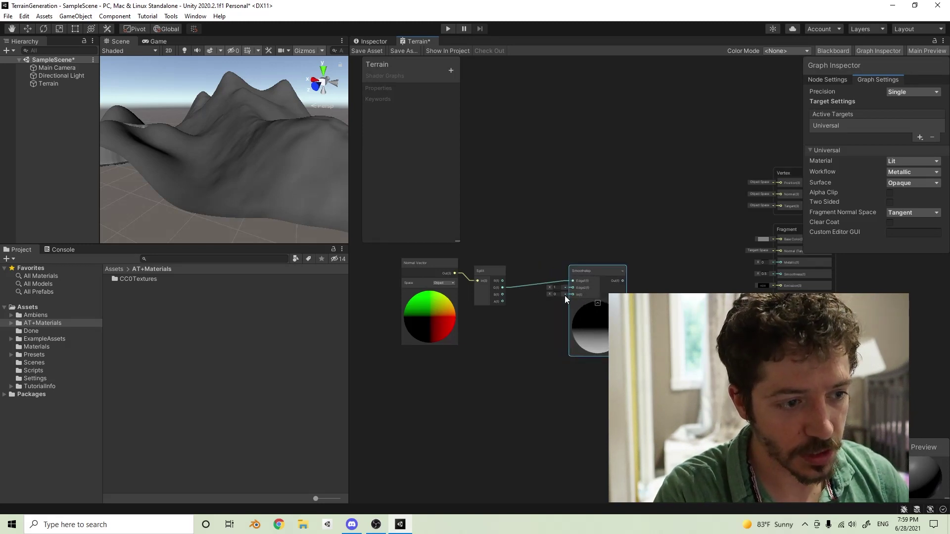
drag(596, 275, 587, 281)
Create a float property named Steepness, place it in the graph and connect it to the Smoothstep node's In input
click(450, 71)
click(495, 76)
text(Steep)
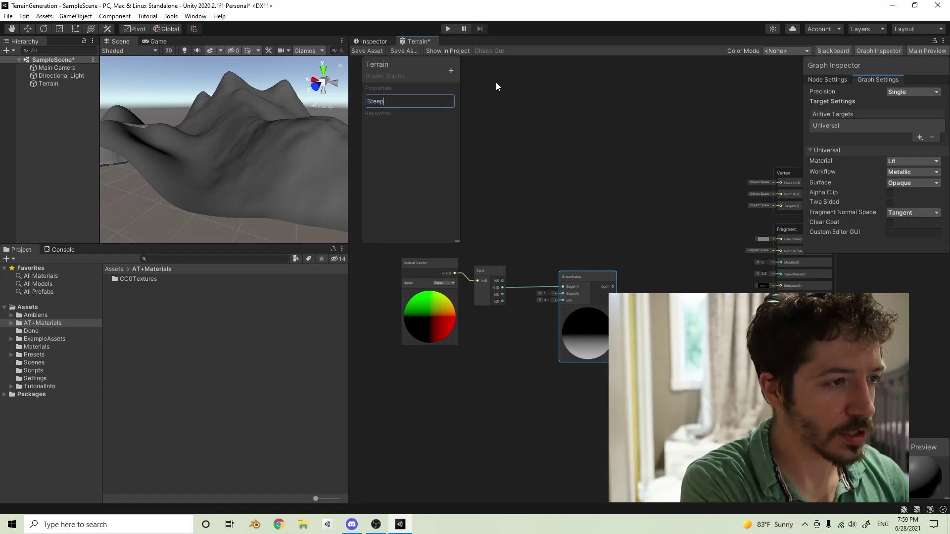
text(ness)
key(Return)
drag(417, 99, 492, 303)
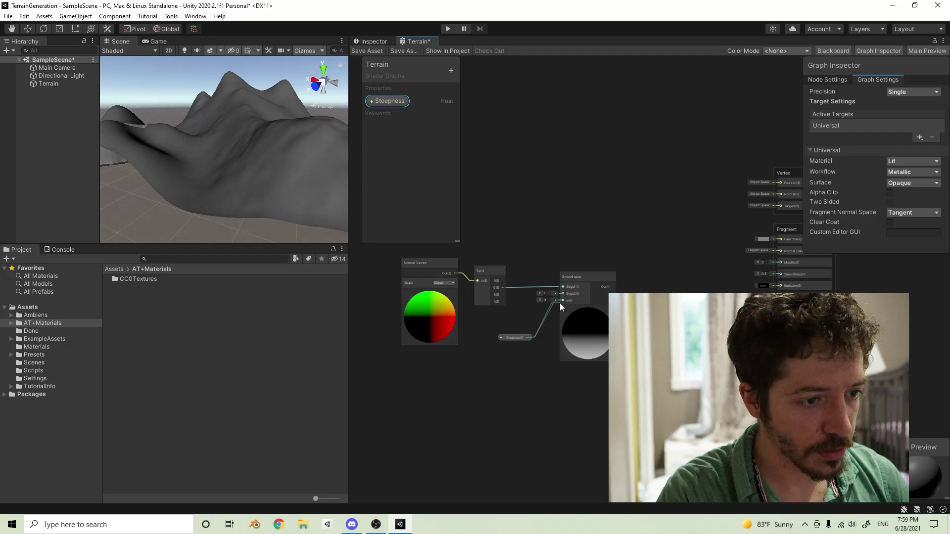
drag(521, 338, 518, 331)
drag(564, 276, 554, 270)
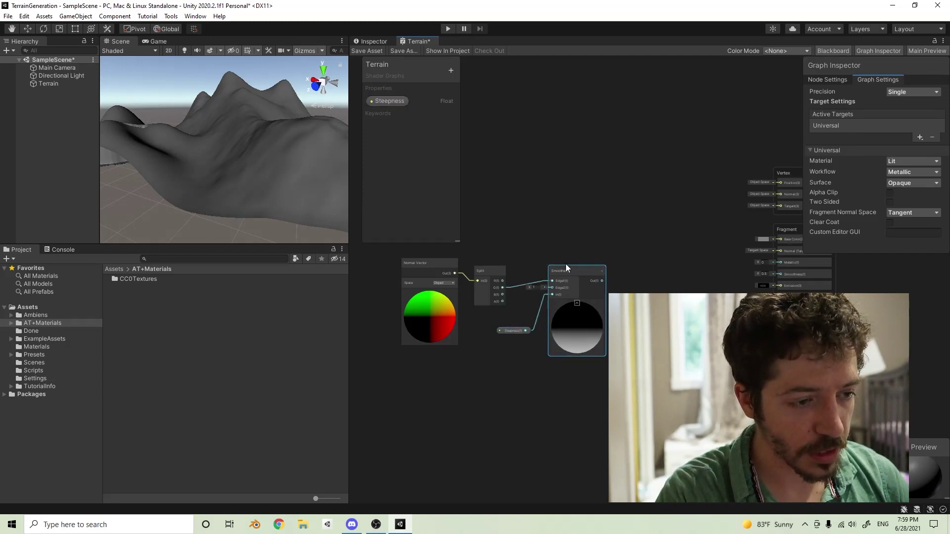
Connect the Smoothstep output to the Fragment Base Color and save the shader graph
middle_drag(608, 285, 587, 293)
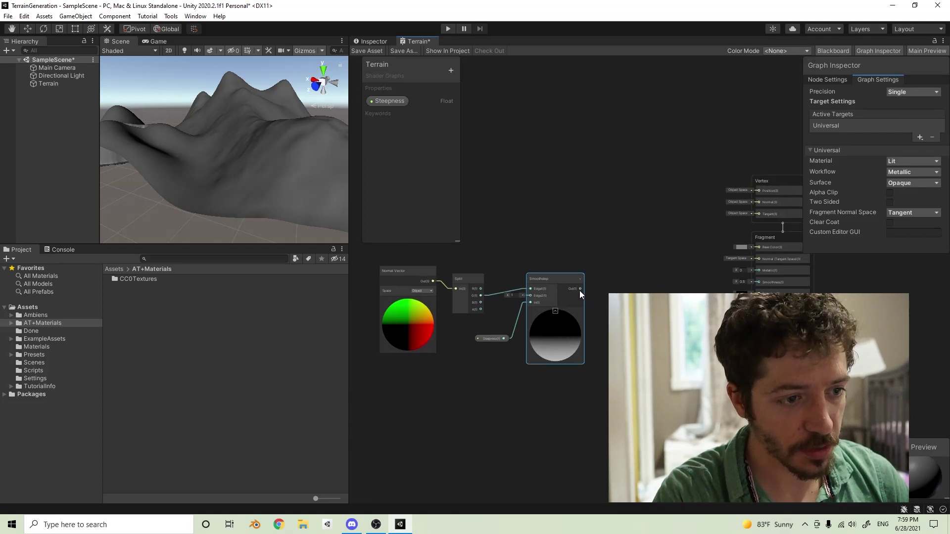
drag(686, 273, 758, 248)
click(367, 51)
Expand the Terrain material's properties on the terrain object and adjust Steepness while checking the slopes from several sides
mouse_move(267, 135)
alt+mouse_down()
mouse_move(274, 161)
mouse_move(418, 179)
mouse_move(301, 171)
mouse_move(183, 146)
mouse_move(382, 132)
mouse_move(370, 43)
alt+mouse_up()
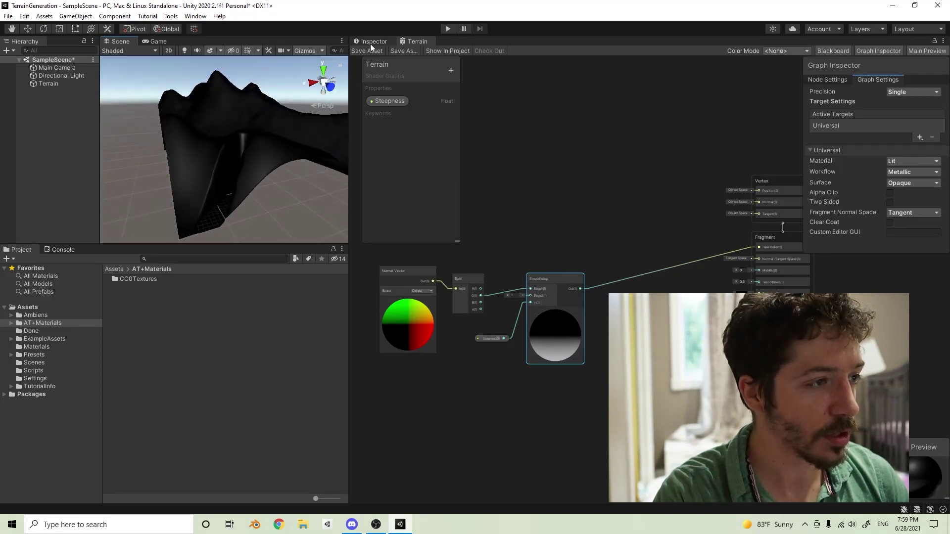
click(372, 41)
click(417, 41)
click(374, 41)
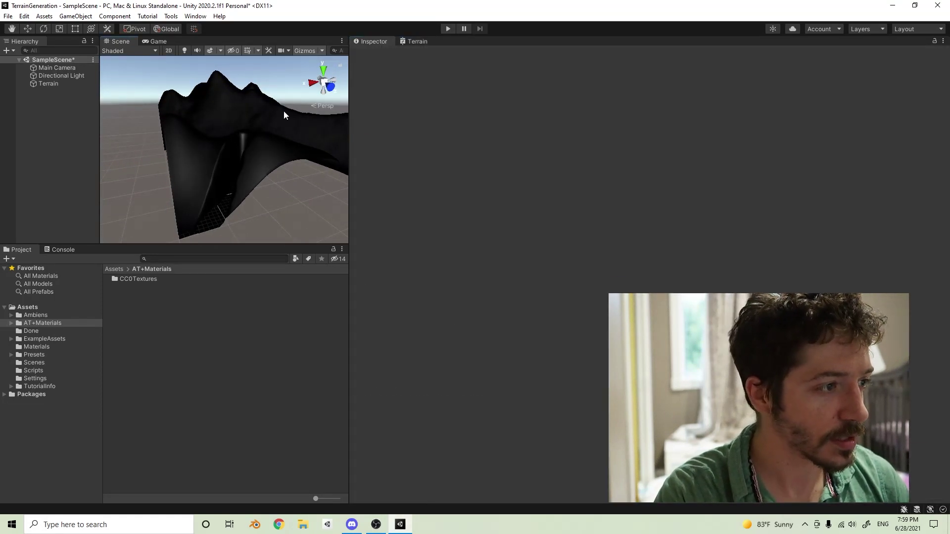
click(284, 111)
click(632, 139)
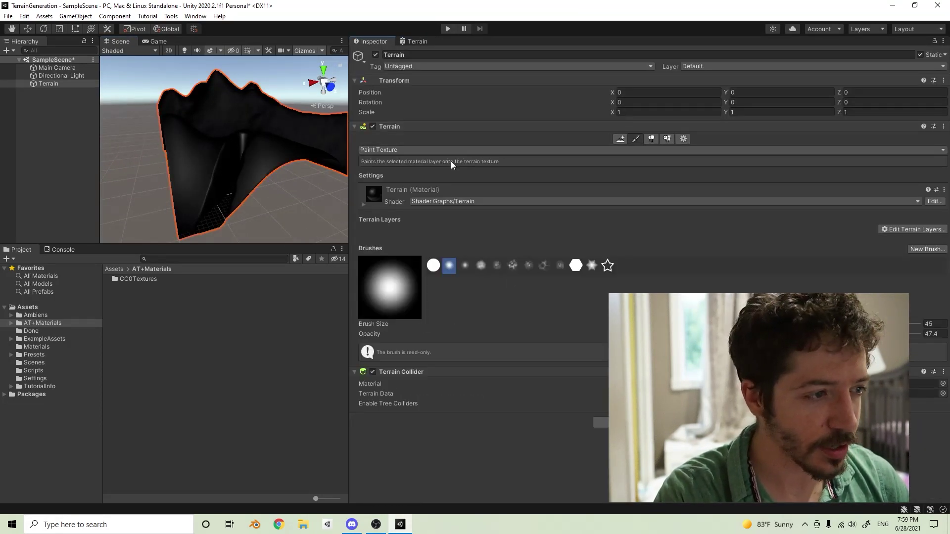
click(364, 203)
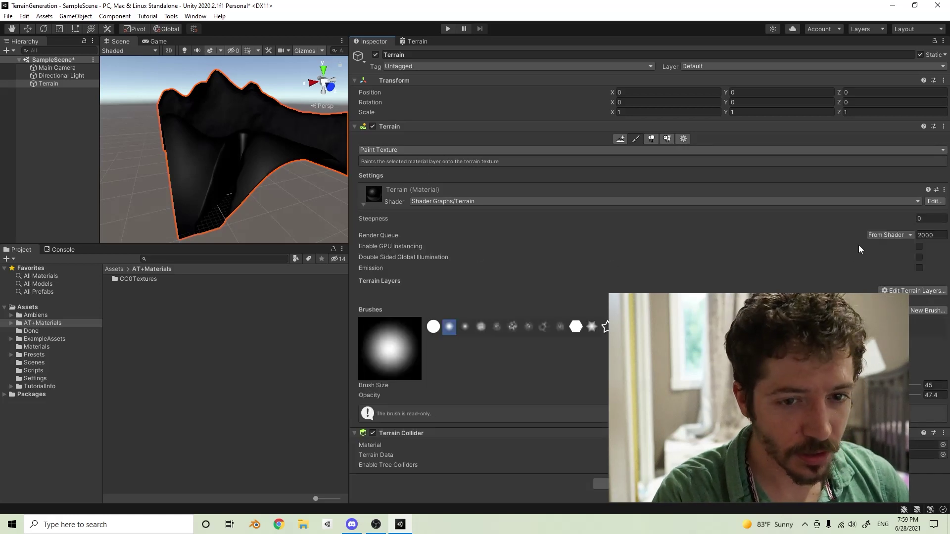
drag(901, 218, 915, 222)
alt+drag(295, 182, 181, 193)
drag(885, 224, 892, 221)
alt+drag(259, 207, 218, 139)
Set the mode of the graph's Steepness property to Slider
click(416, 42)
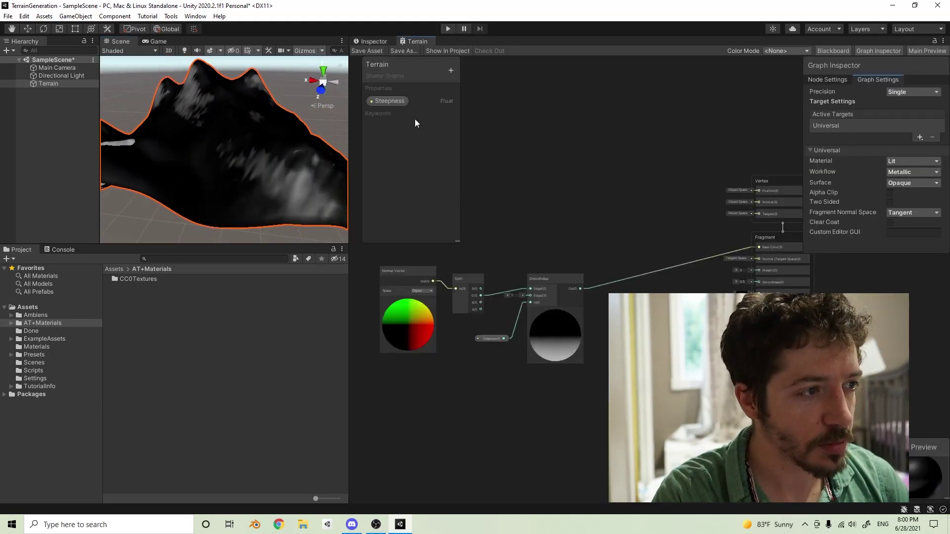
click(831, 80)
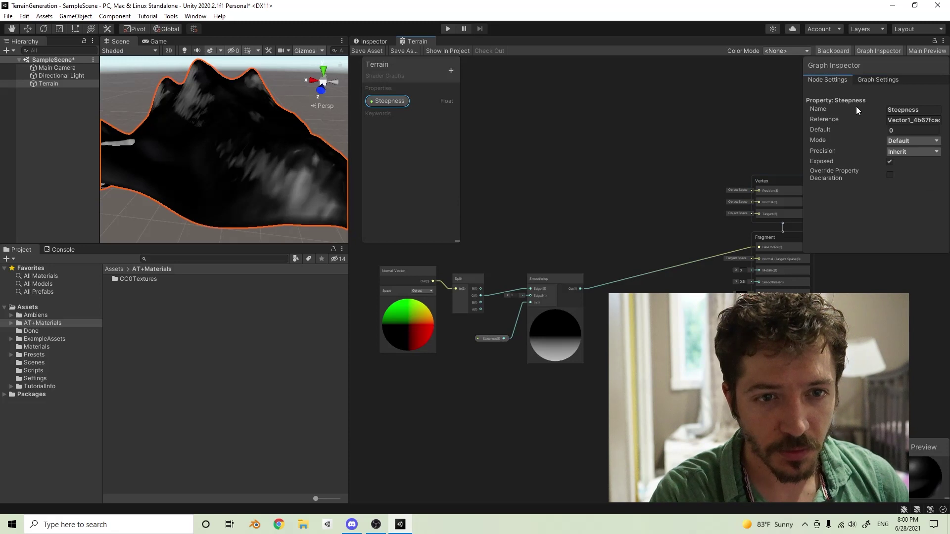
click(899, 141)
click(908, 163)
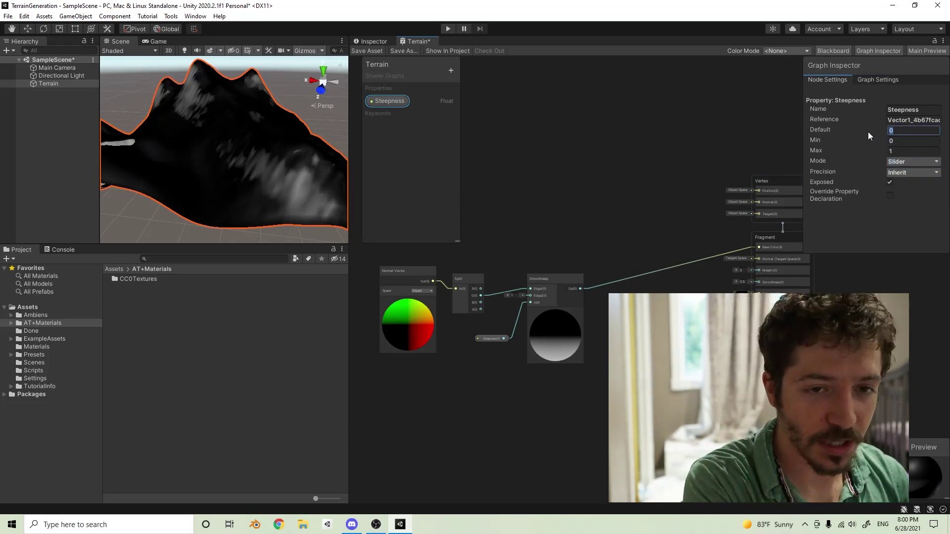
Set the Steepness property's minimum to -1 and its default to 0.5, and save the shader graph
text(-1)
click(900, 138)
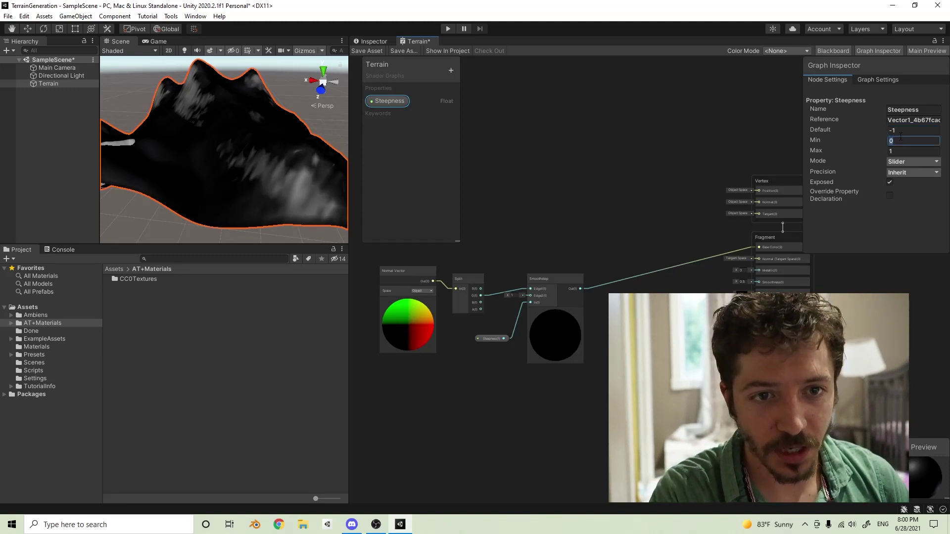
text(-1)
click(903, 132)
text(0)
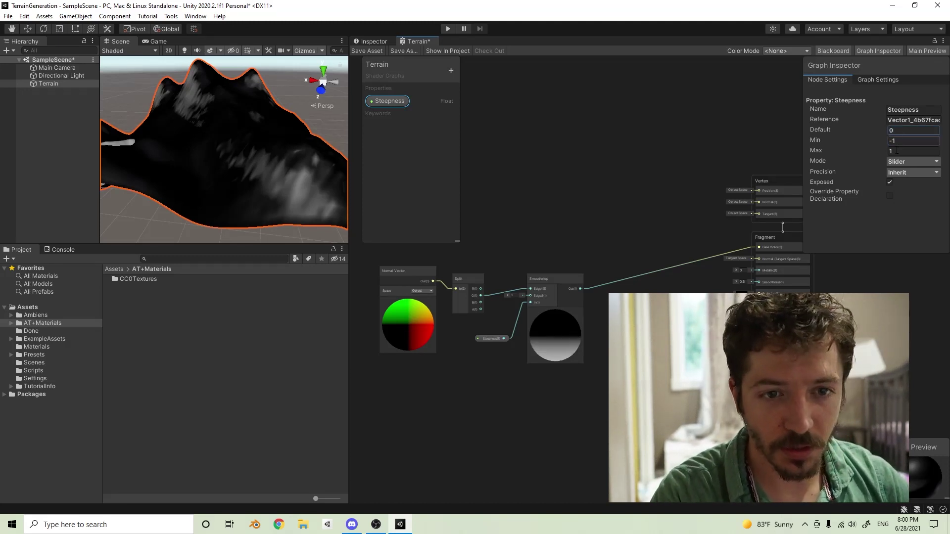
click(913, 161)
click(912, 175)
click(908, 142)
click(911, 164)
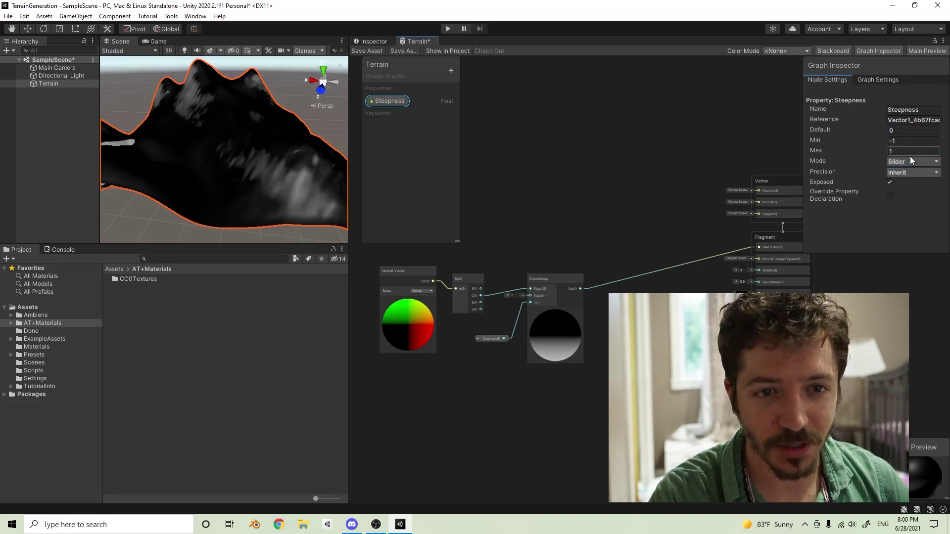
click(925, 131)
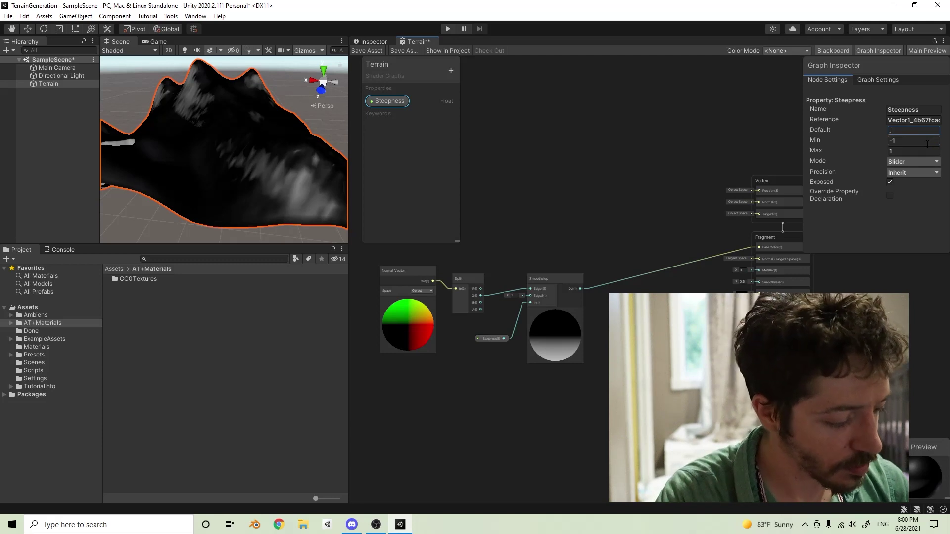
text(0.5)
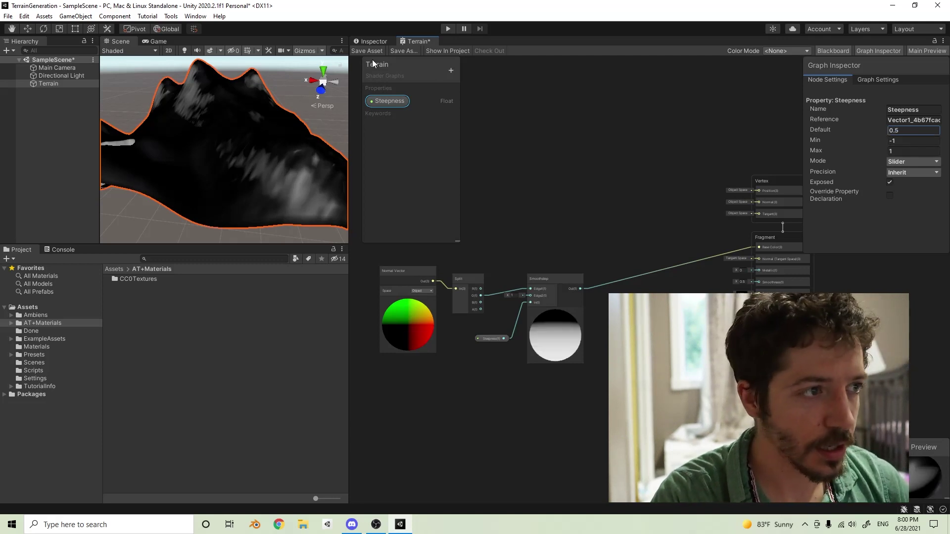
click(366, 50)
Adjust the terrain material's Steepness to about 0.778 while checking the mountain slopes in the scene
click(374, 41)
mouse_move(846, 217)
mouse_down()
mouse_move(838, 217)
mouse_move(891, 219)
mouse_up()
alt+drag(235, 157, 806, 220)
drag(891, 220, 880, 222)
alt+drag(245, 164, 420, 66)
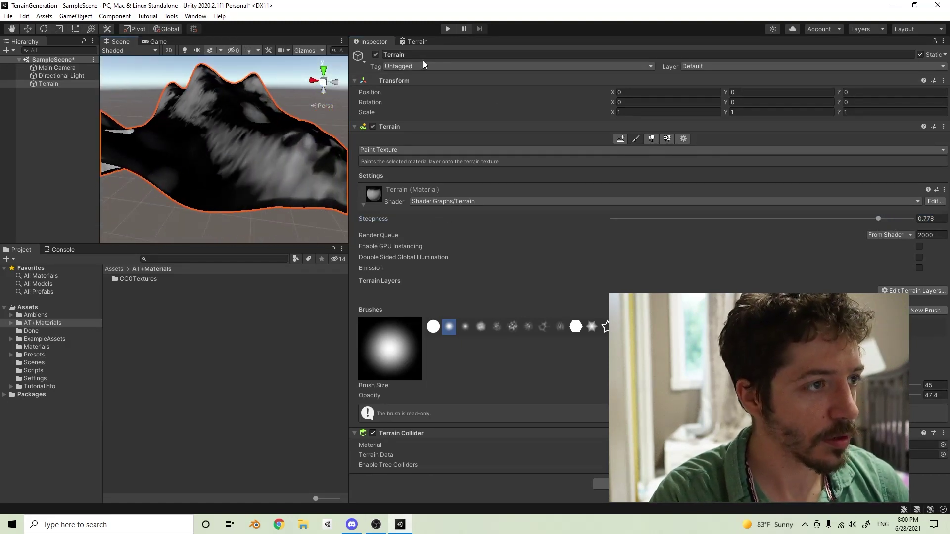
Create a Texture 2D property named Grass in the Terrain shader graph
click(416, 41)
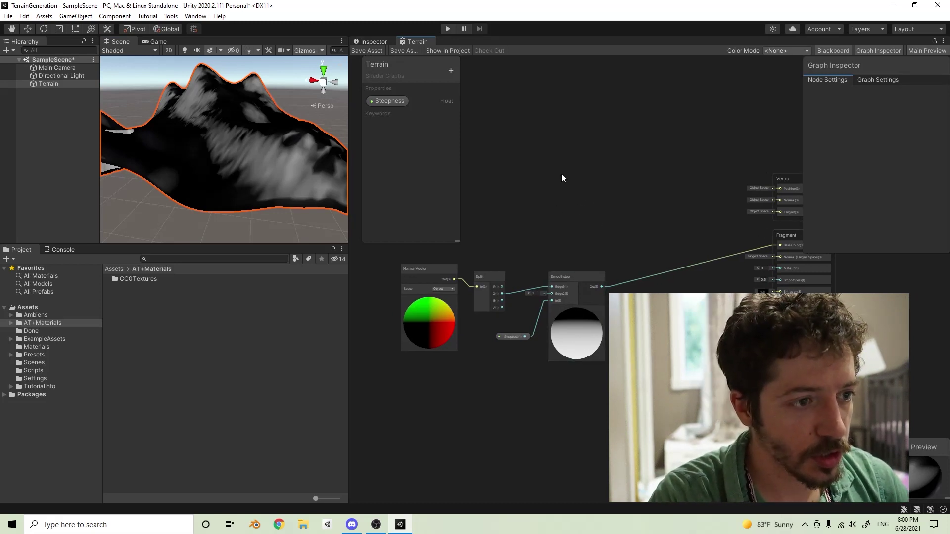
click(451, 71)
click(495, 156)
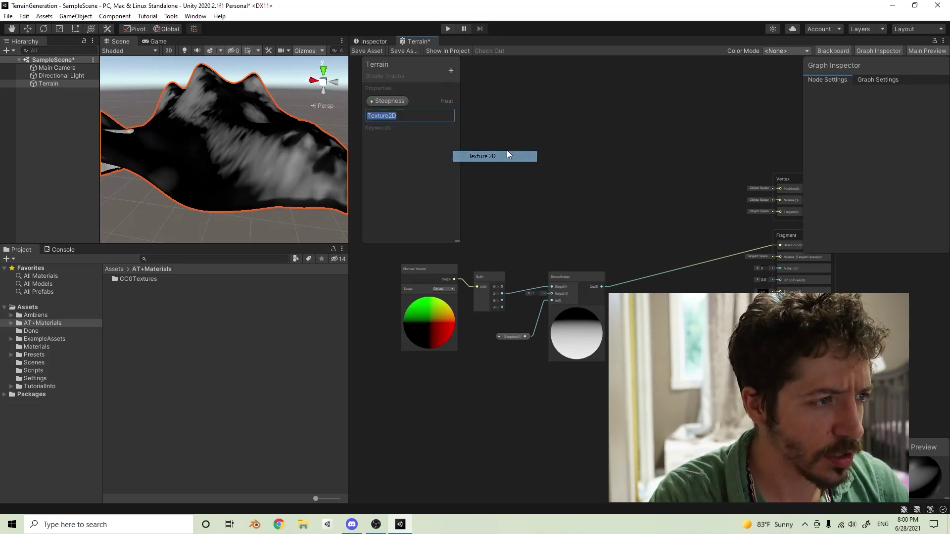
text(Grass)
key(Return)
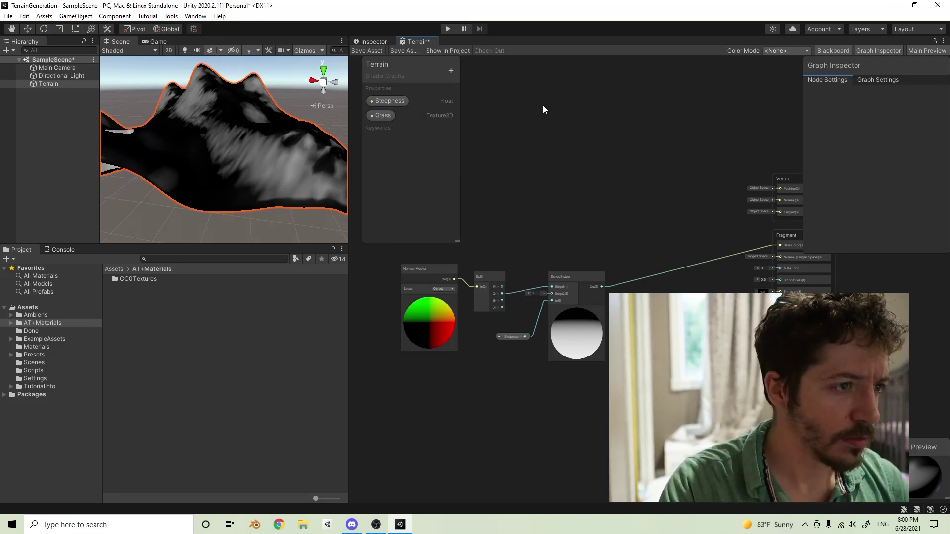
click(451, 71)
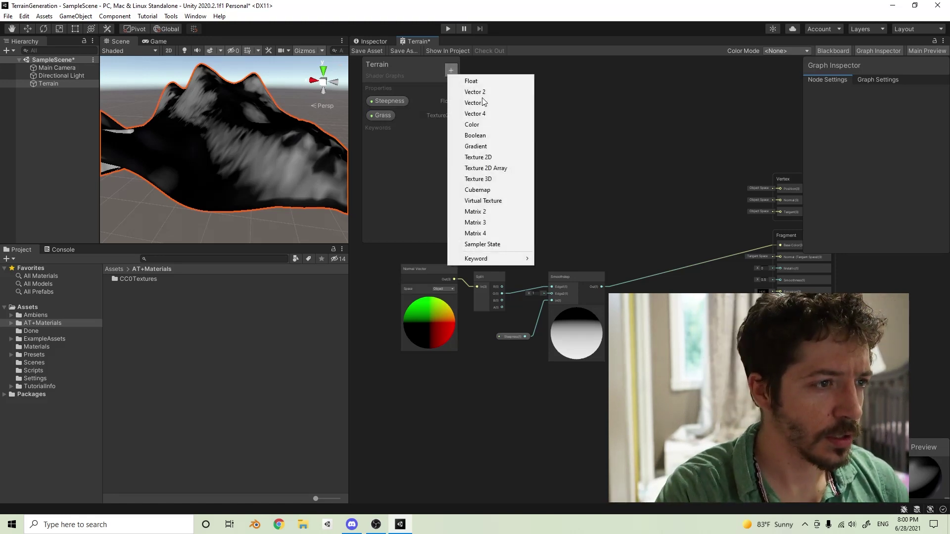
click(476, 146)
click(391, 131)
key(Delete)
Duplicate the Grass property, rename the copy Stone, and place both texture properties in the graph
click(376, 118)
key(ctrl+d)
double_click(381, 129)
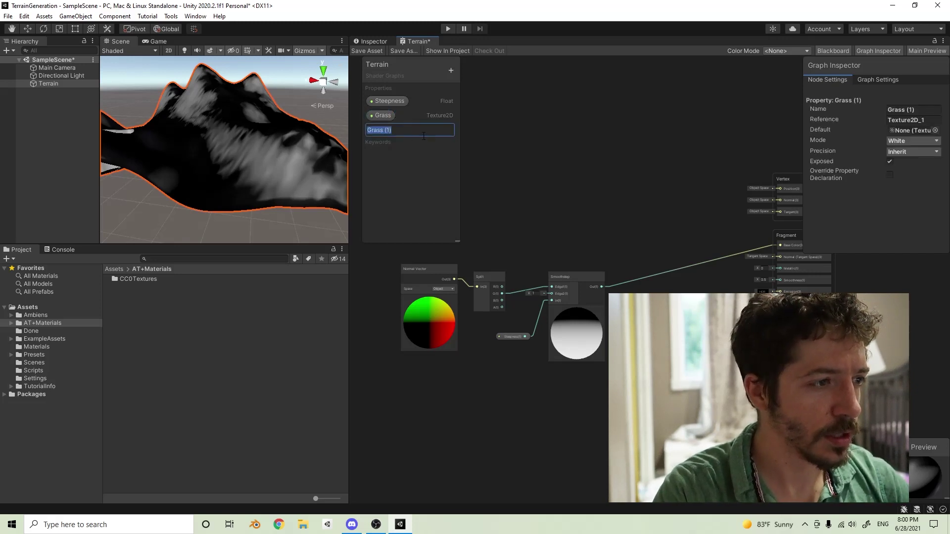
text(Stone)
key(Return)
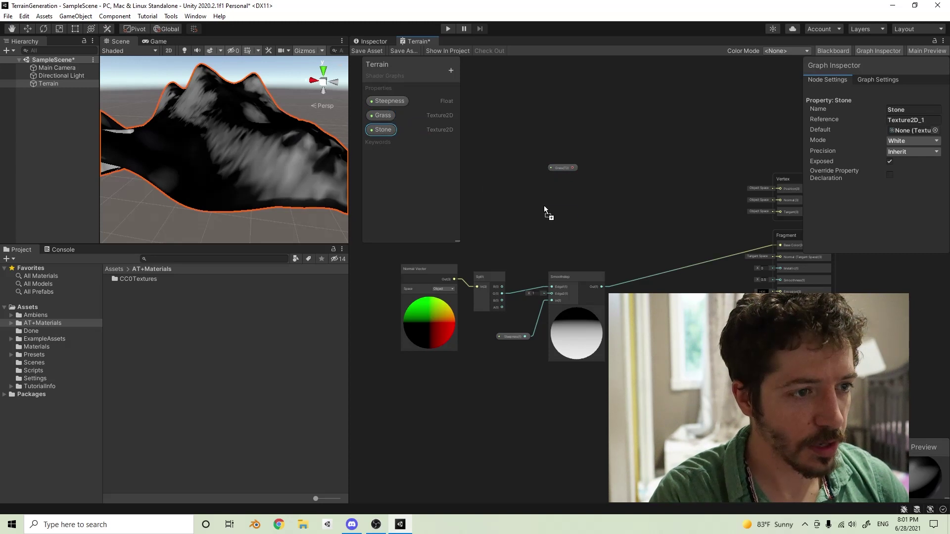
drag(562, 216, 556, 215)
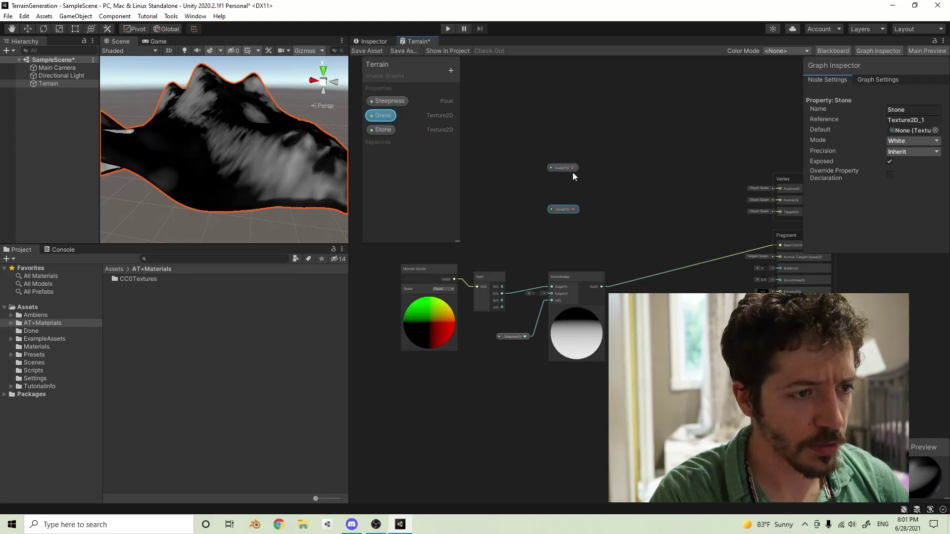
Add a Sample Texture 2D node for each of the Grass and Stone properties and arrange them above the slope nodes
key(space)
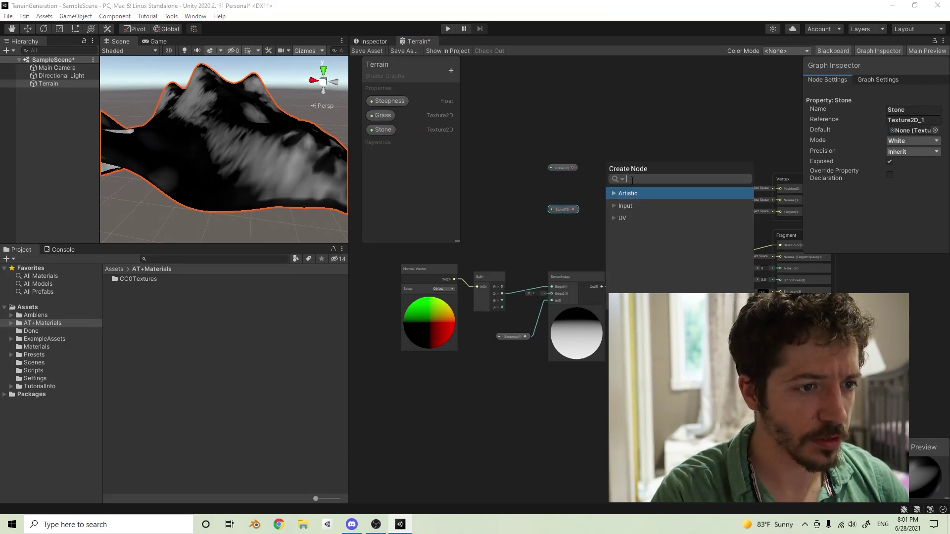
click(613, 205)
click(643, 218)
click(651, 230)
click(629, 229)
drag(626, 172, 655, 120)
key(ctrl+d)
shift+click(562, 209)
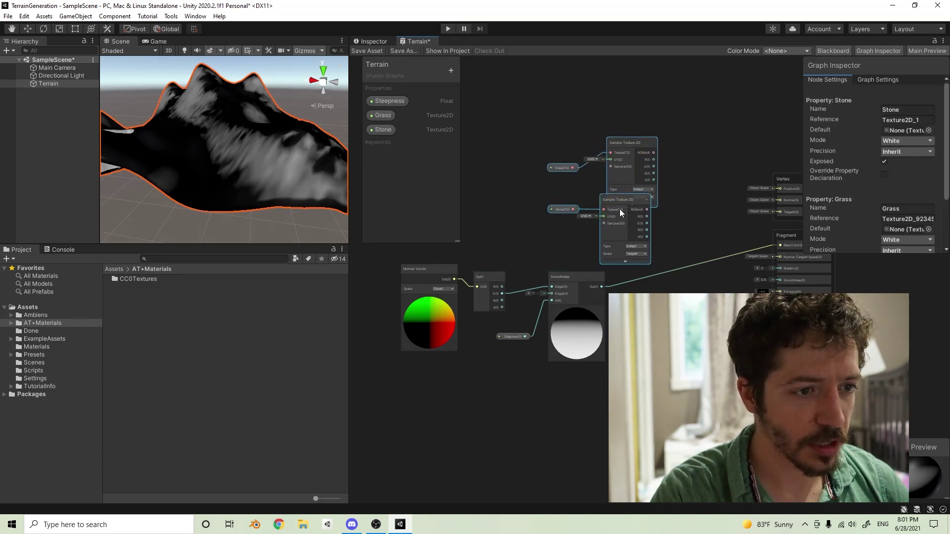
drag(619, 209, 539, 178)
drag(556, 120, 541, 107)
Create a Lerp node with the Grass sample's RGBA connected to A and the Stone sample's RGBA to B
click(622, 179)
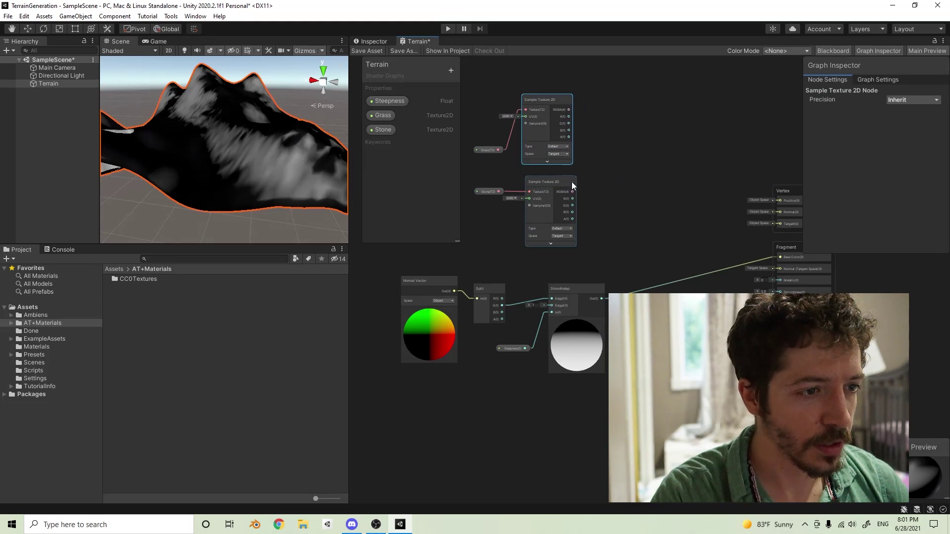
key(space)
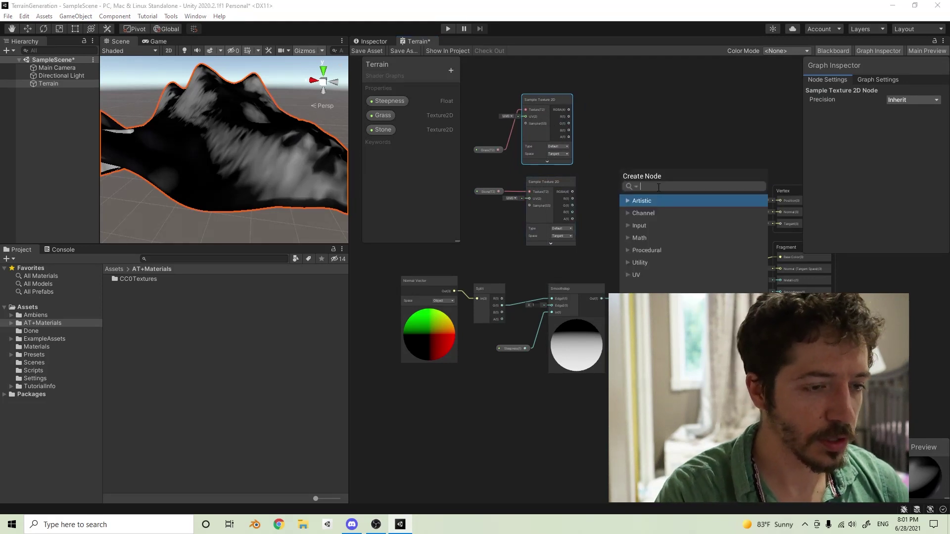
text(lerp)
key(Down)
key(Down)
key(Down)
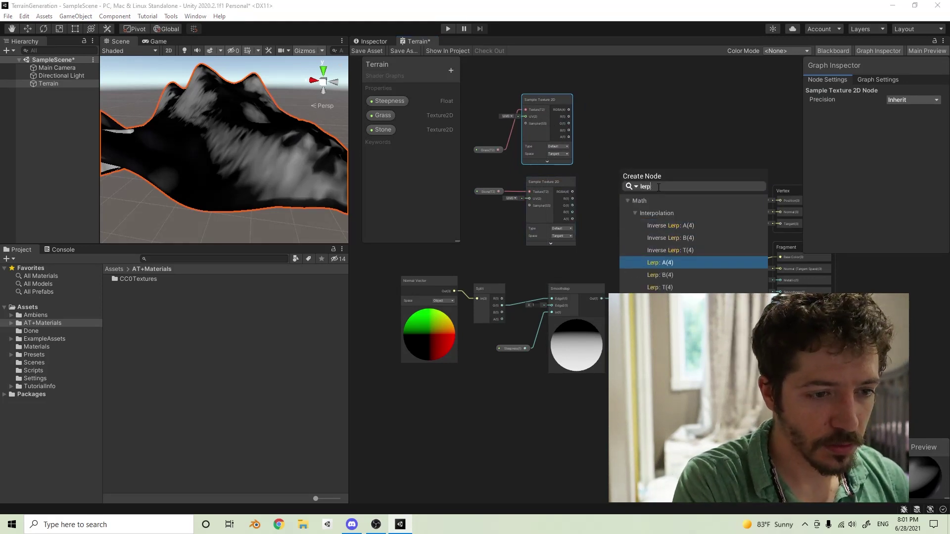
key(Up)
key(Up)
key(Up)
key(Down)
key(Down)
key(Down)
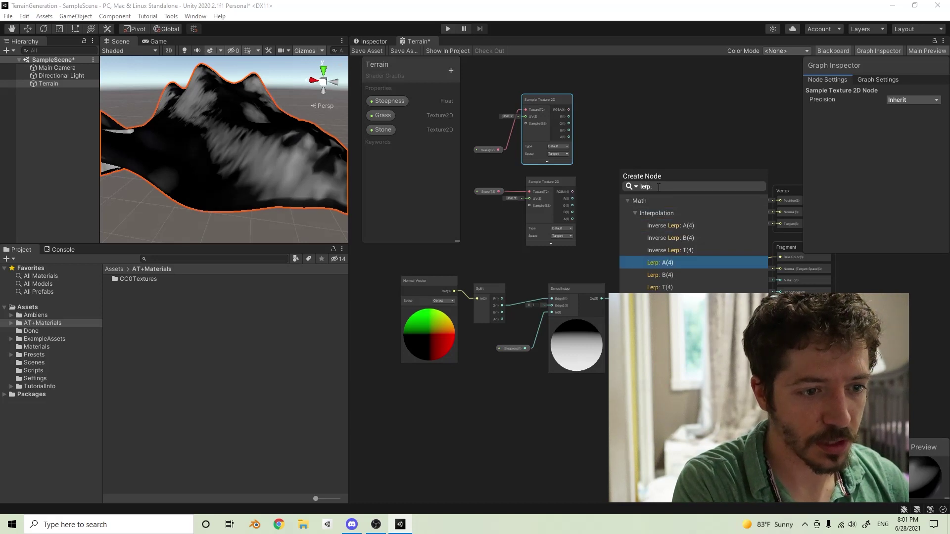
key(Down)
key(Return)
drag(574, 108, 646, 162)
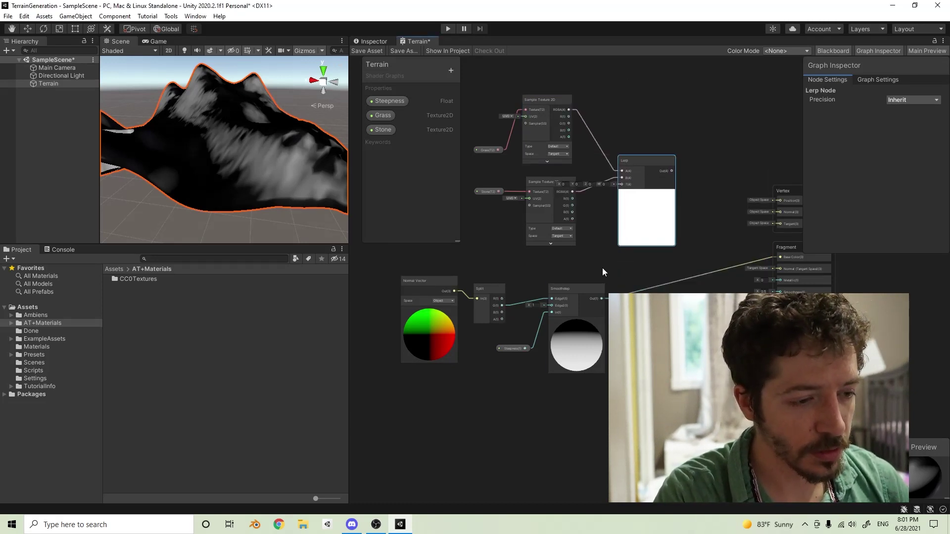
Connect the Smoothstep output to the Lerp's T and the Lerp output to Base Color, and save the shader graph
drag(603, 299, 623, 185)
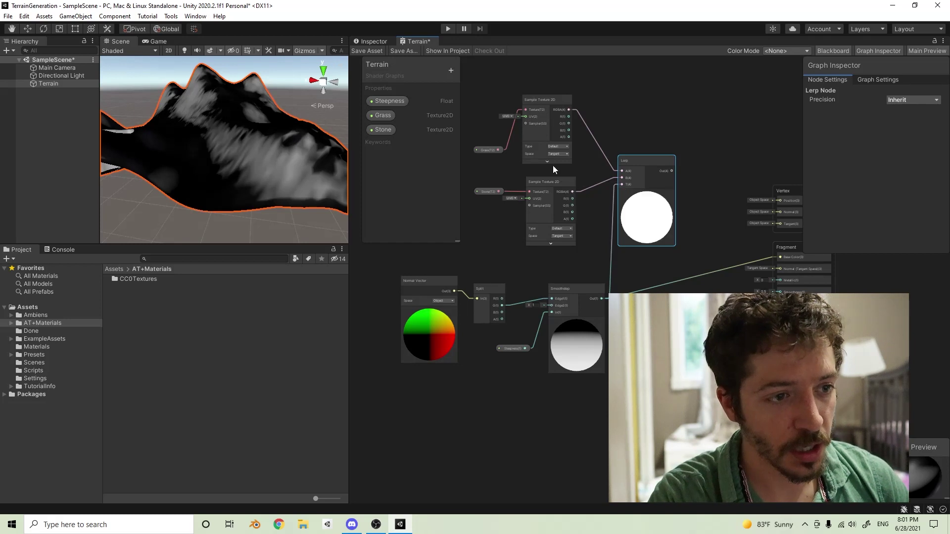
drag(671, 171, 781, 256)
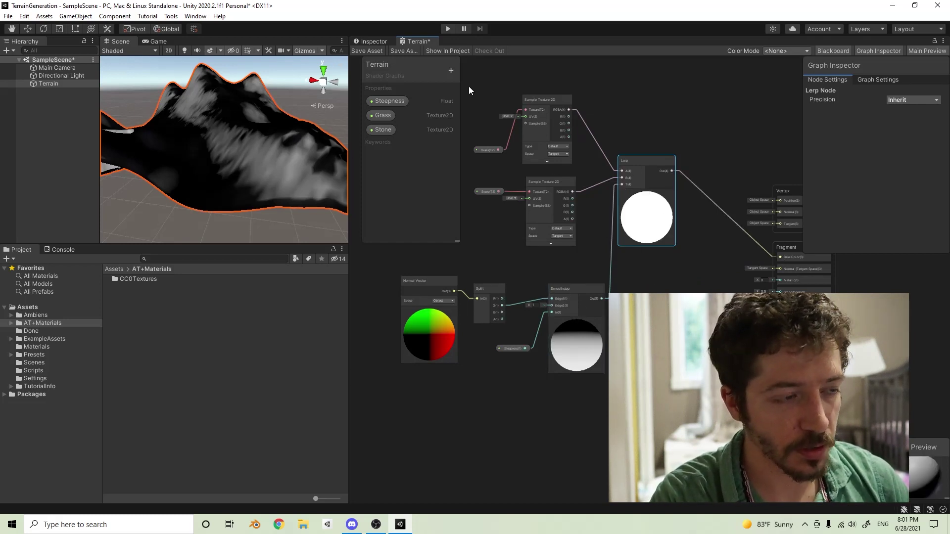
click(364, 51)
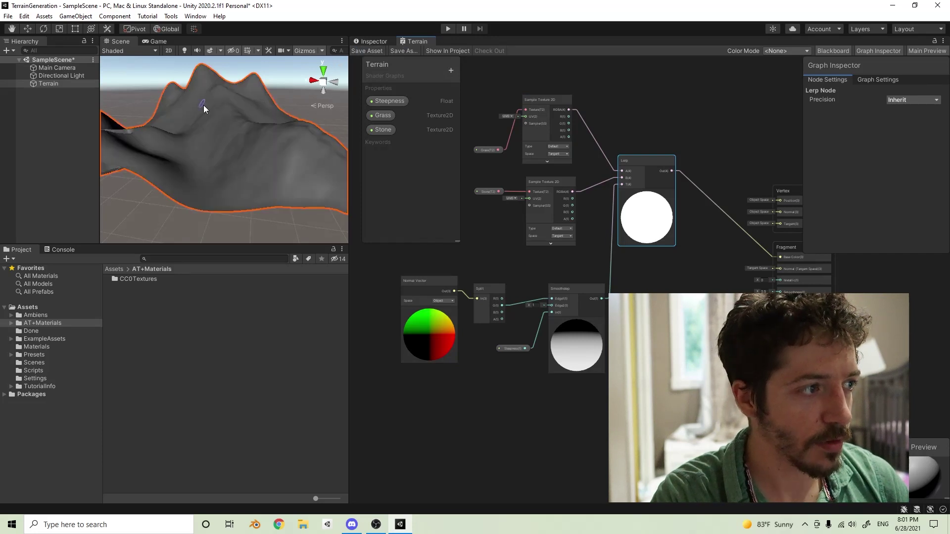
Assign forrest_ground_01_diff_2k from the Tiles/forrest_ground_01 folder to the terrain material's Grass texture
click(372, 41)
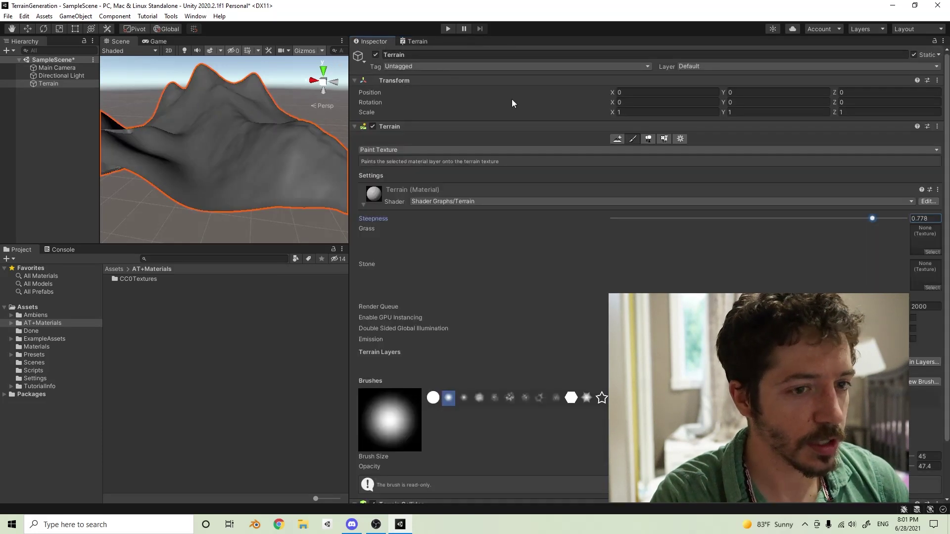
double_click(129, 279)
double_click(135, 280)
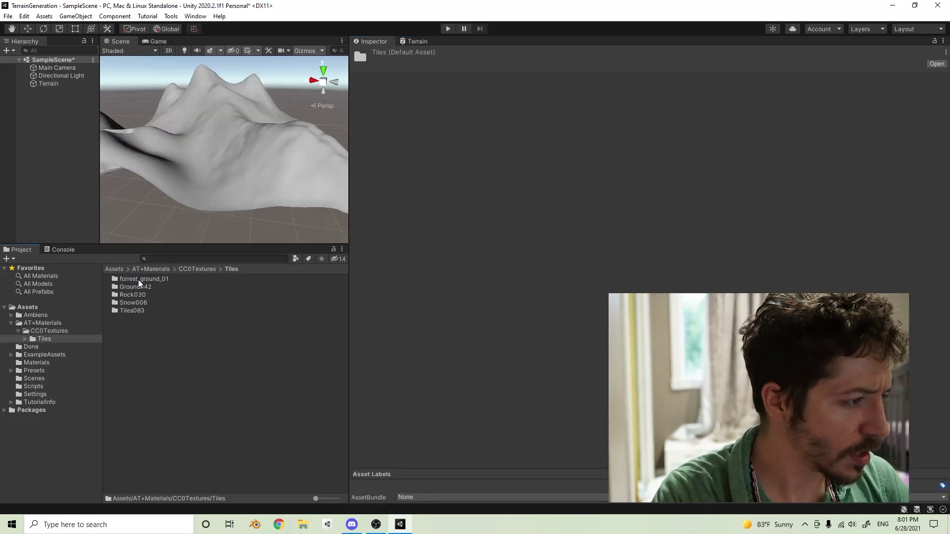
click(212, 177)
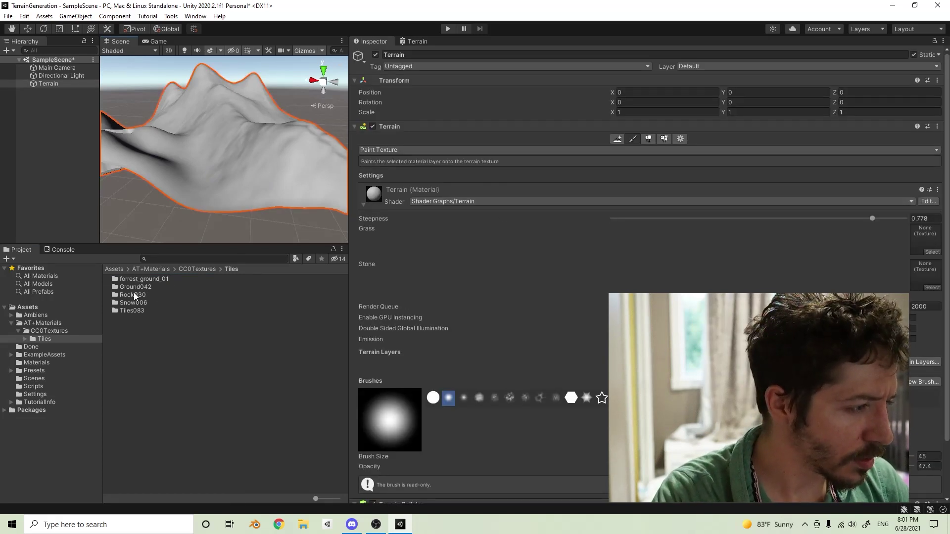
double_click(137, 281)
drag(165, 287, 925, 241)
key(z)
alt+drag(231, 159, 195, 175)
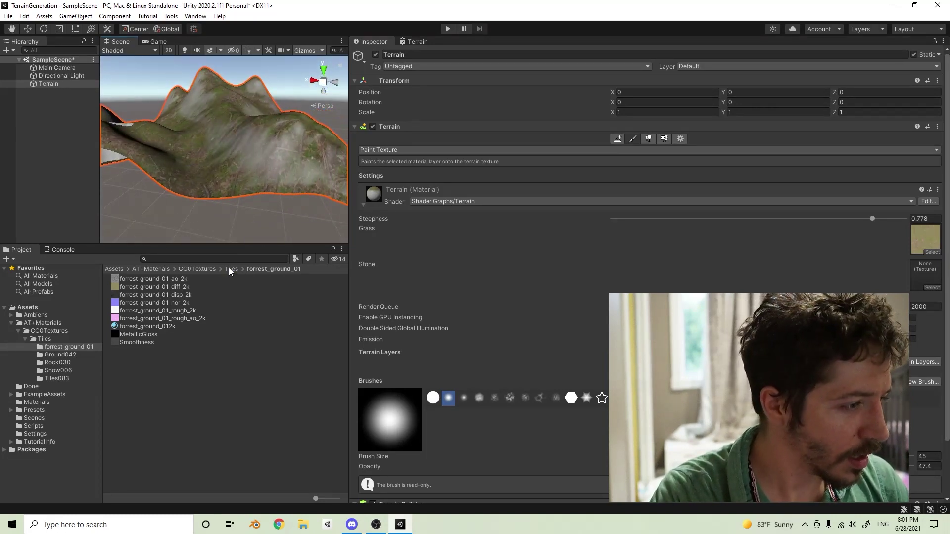
Assign Rock030_2K_Color from the Rock030 folder to the material's Stone texture and set Steepness to about 0.875
click(229, 269)
click(132, 295)
click(241, 174)
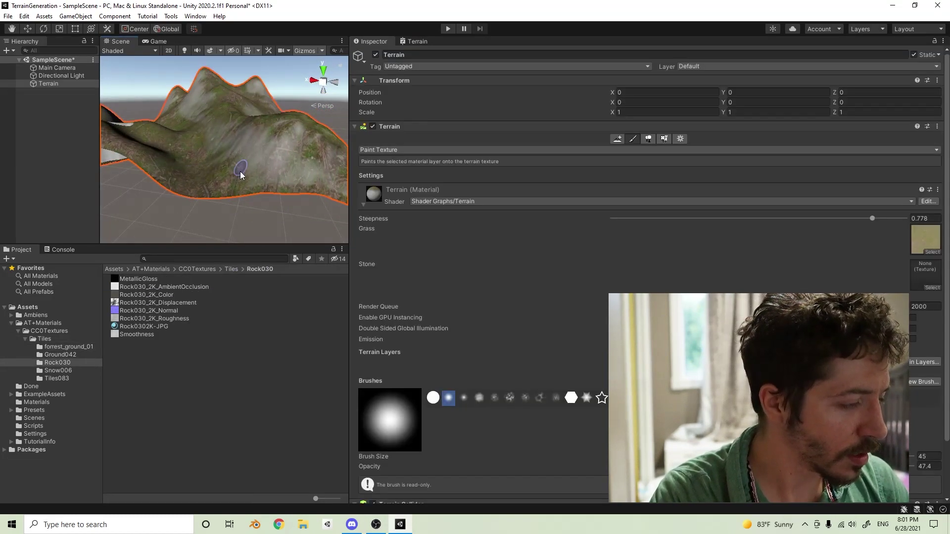
drag(155, 296, 922, 275)
mouse_move(297, 167)
alt+mouse_down()
mouse_move(284, 191)
mouse_move(229, 188)
mouse_move(296, 166)
alt+mouse_up()
scroll(262, 193, up, 5)
scroll(230, 188, down, 3)
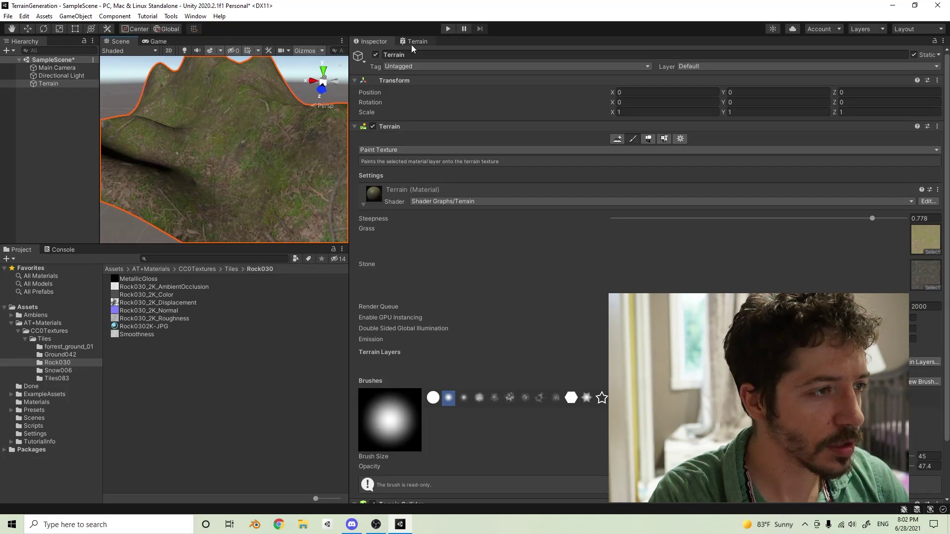
drag(862, 219, 887, 209)
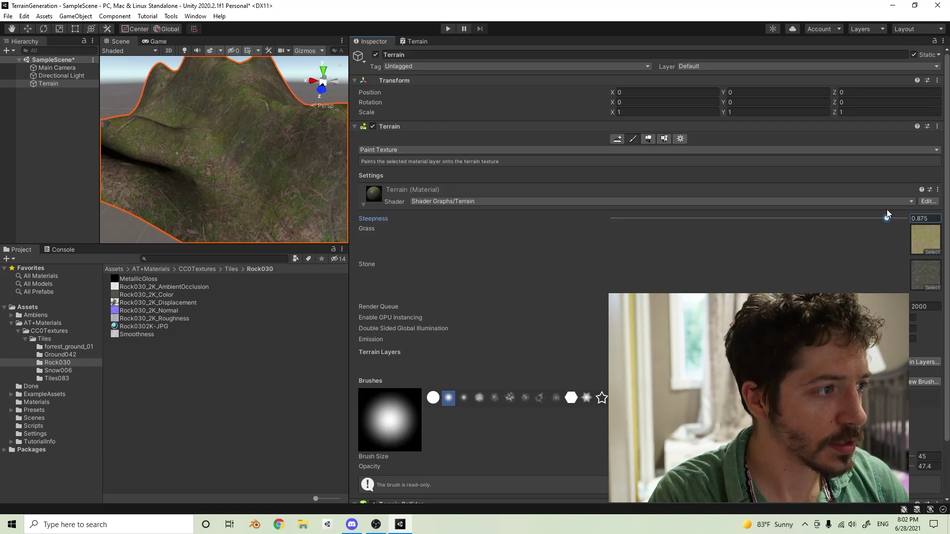
Disconnect the Steepness property and the Split node from the Smoothstep inputs and move the Smoothstep node away from them
click(417, 42)
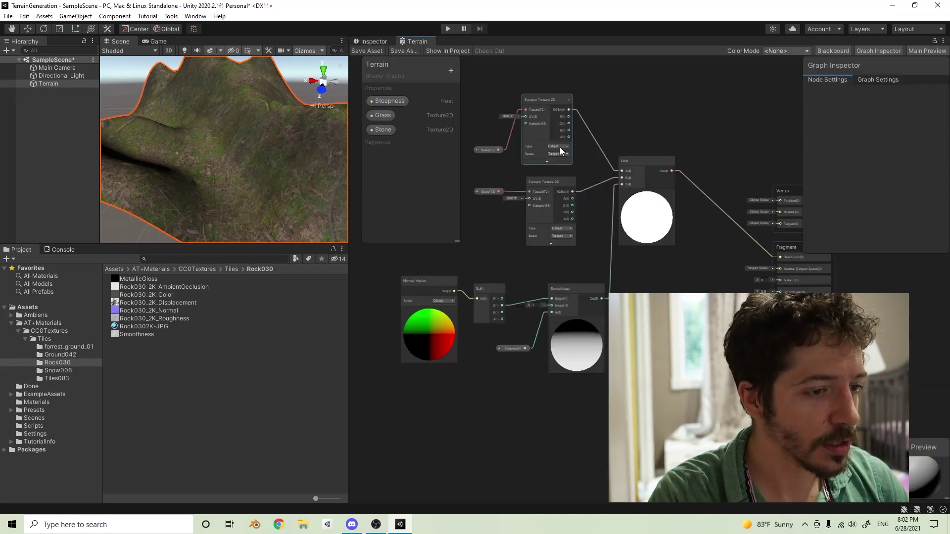
middle_drag(616, 291, 653, 284)
click(625, 292)
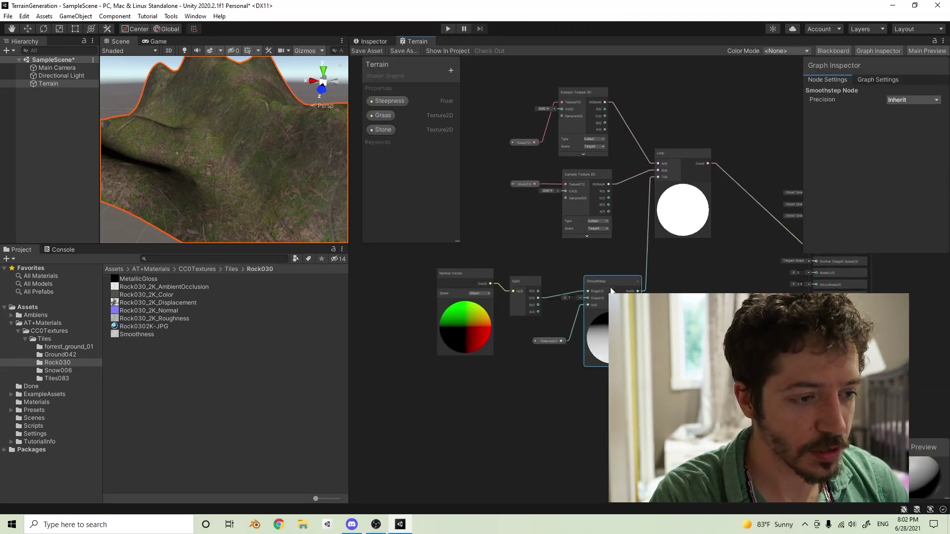
click(571, 331)
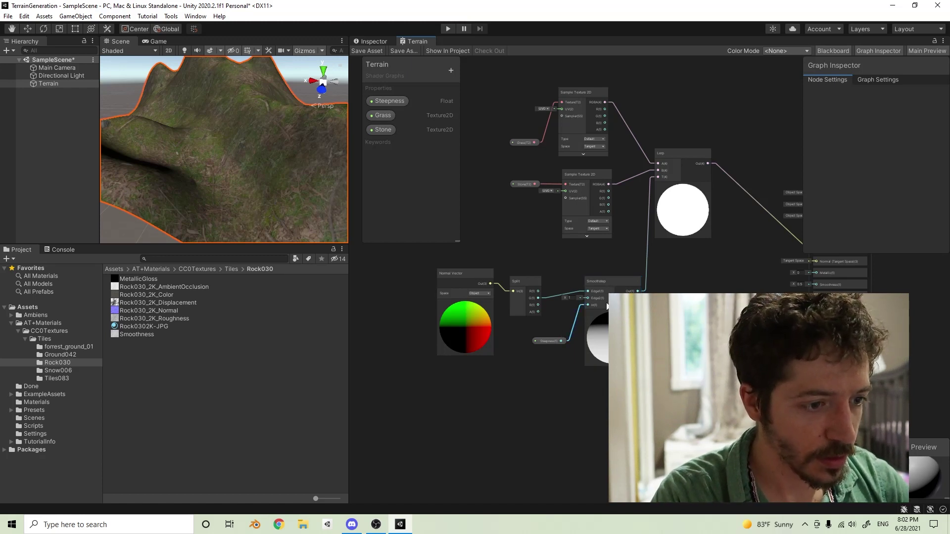
key(Delete)
drag(550, 339, 524, 350)
click(576, 297)
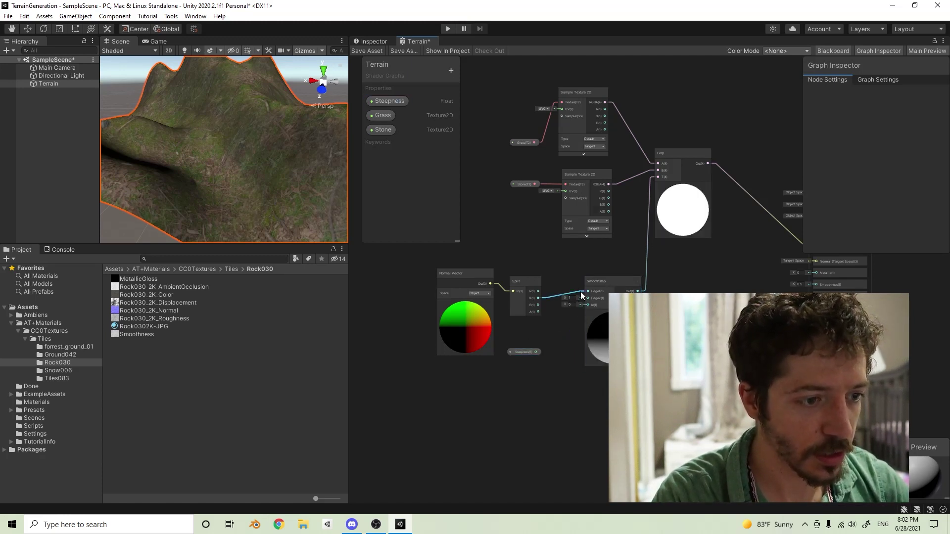
key(Delete)
drag(601, 286, 656, 316)
Add a Step node with Split's G as Edge and Steepness as In, connect its output to the Lerp's T, and save the graph
right_click(587, 328)
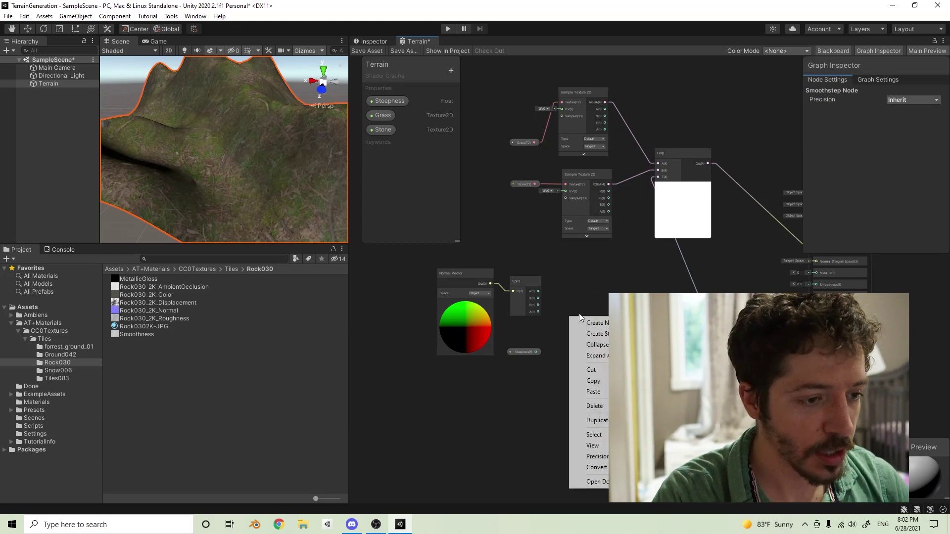
click(596, 322)
text(step)
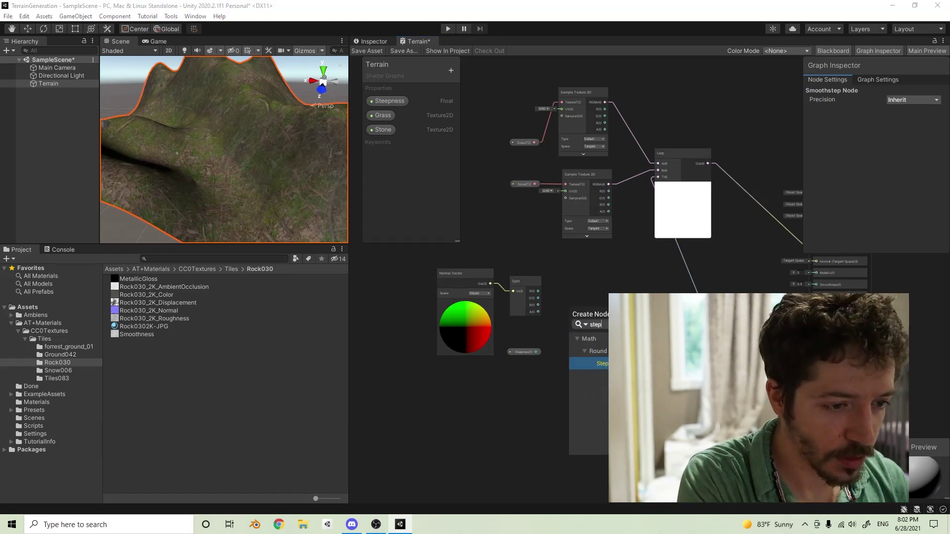
key(Return)
drag(593, 331, 591, 310)
drag(538, 352, 567, 342)
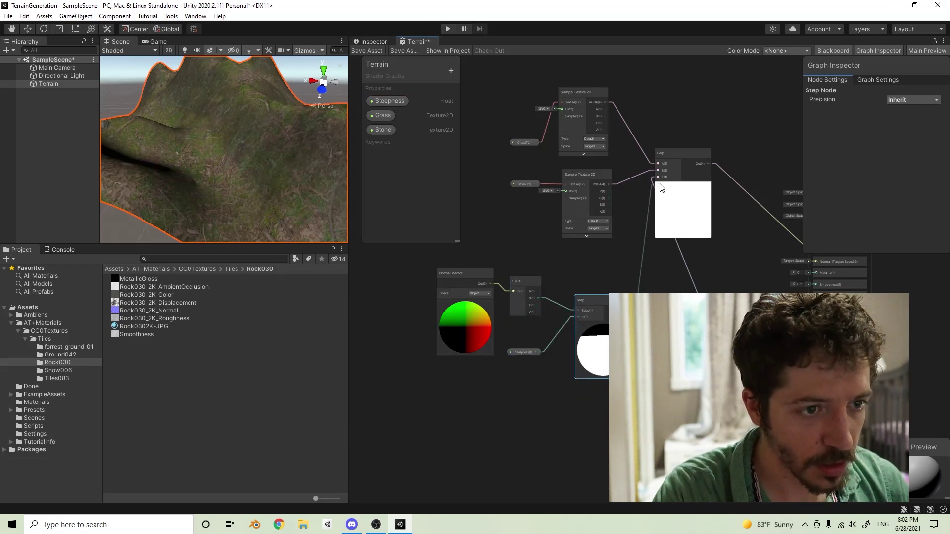
drag(663, 180, 659, 178)
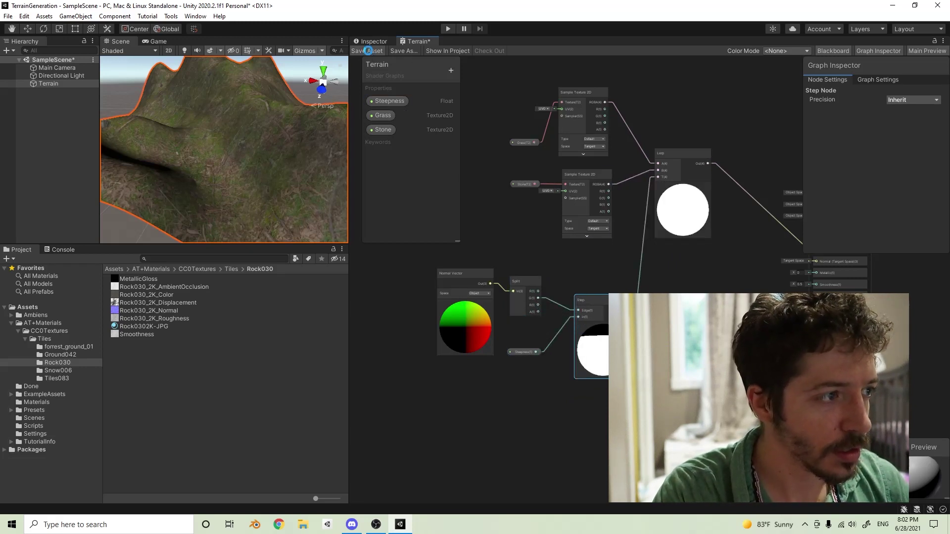
click(369, 50)
Set the terrain material's Steepness to about 0.757 and inspect the hard grass-to-stone transition in the scene
click(368, 40)
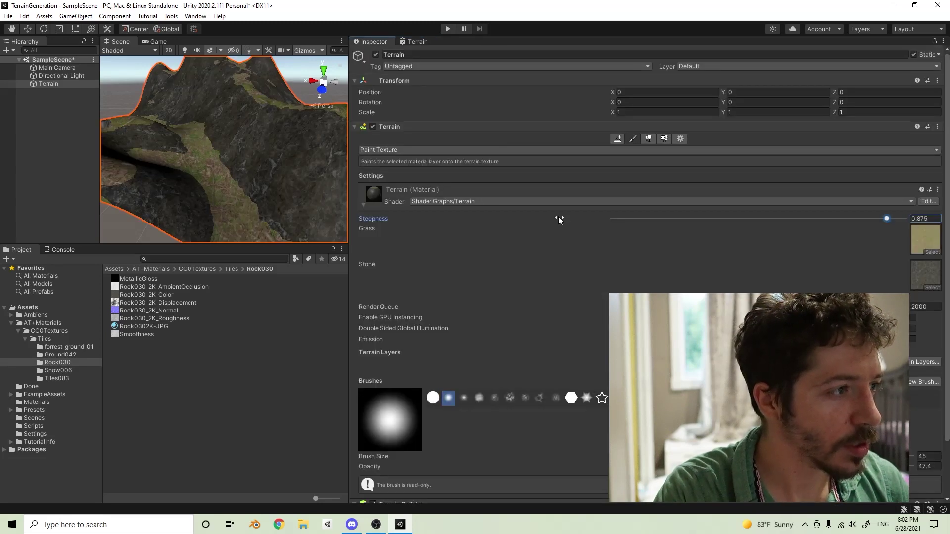
drag(886, 217, 869, 215)
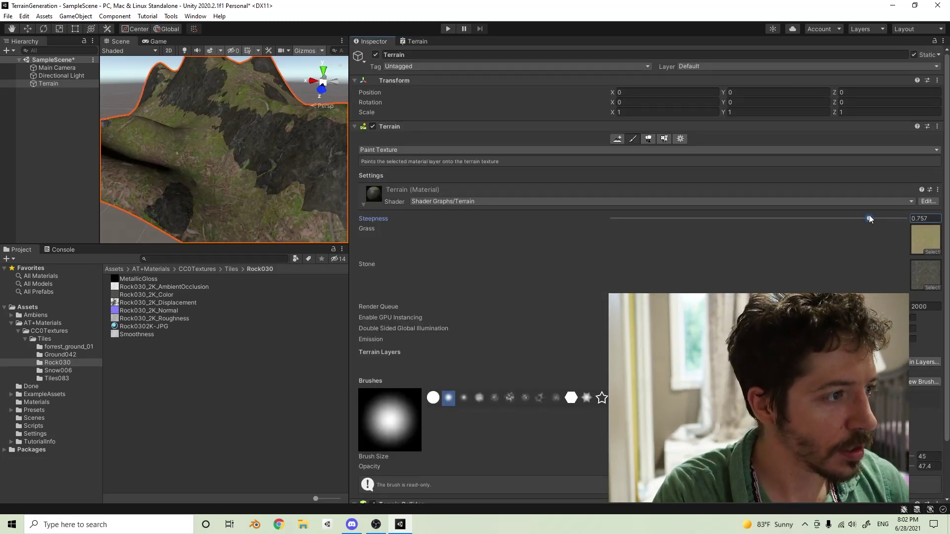
right_drag(223, 167, 198, 163)
Replace the Step node with the existing Smoothstep node, wiring Split's G to Edge1, Steepness to In, and its output to the Lerp's T
click(414, 41)
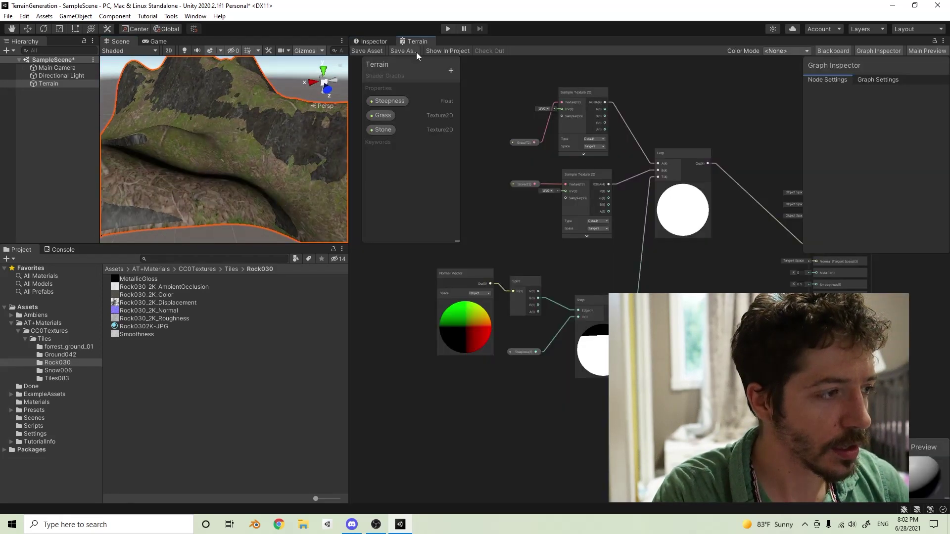
click(599, 319)
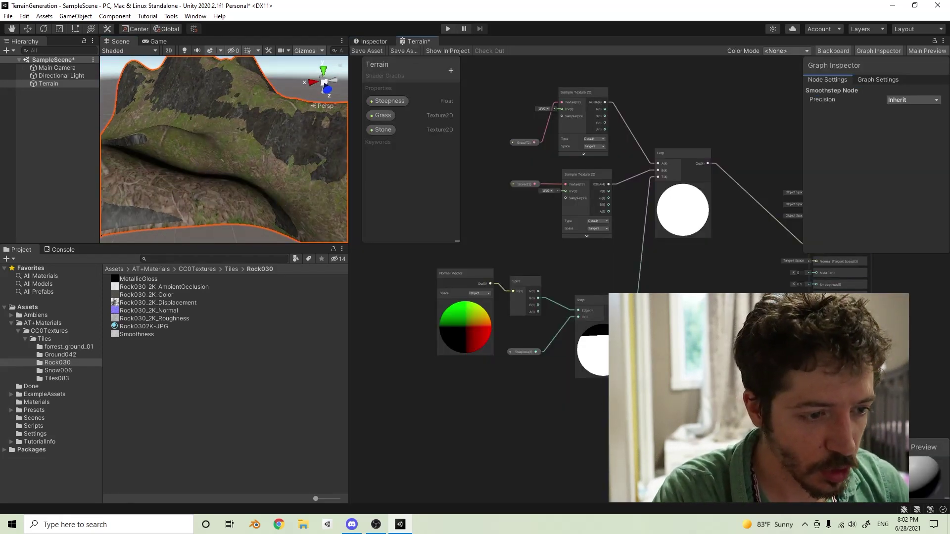
key(Delete)
drag(658, 321, 573, 300)
right_click(542, 292)
click(528, 295)
drag(536, 352, 692, 157)
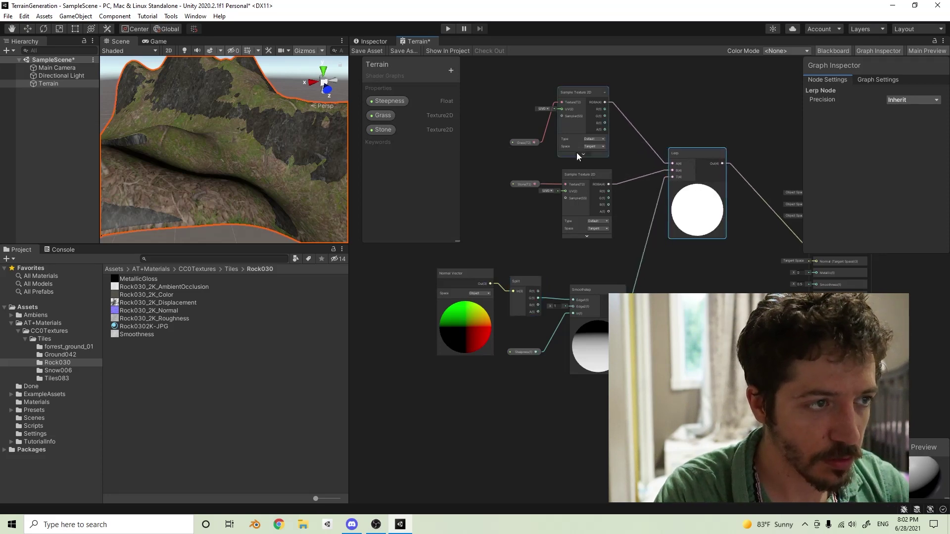
Save the shader graph and set the terrain material's Steepness to about 0.858
click(383, 50)
click(370, 40)
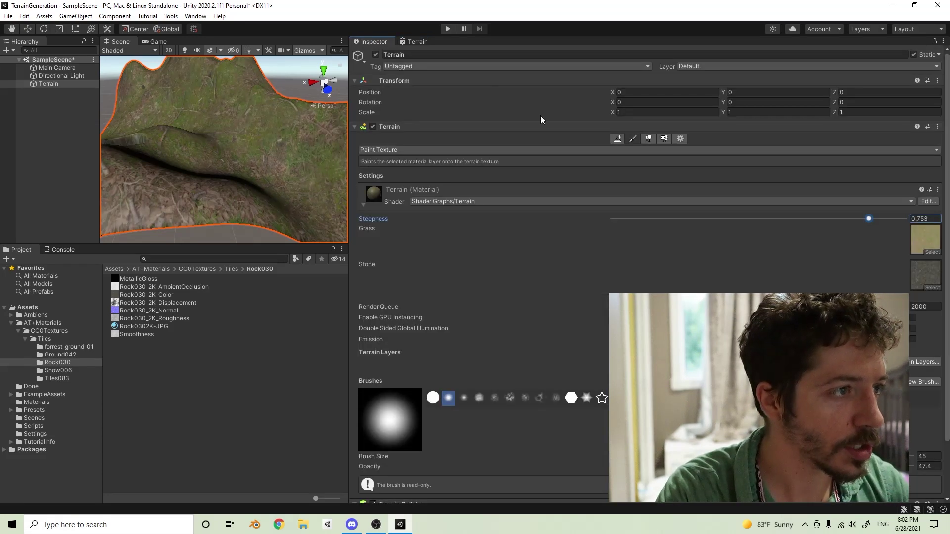
drag(882, 213, 887, 216)
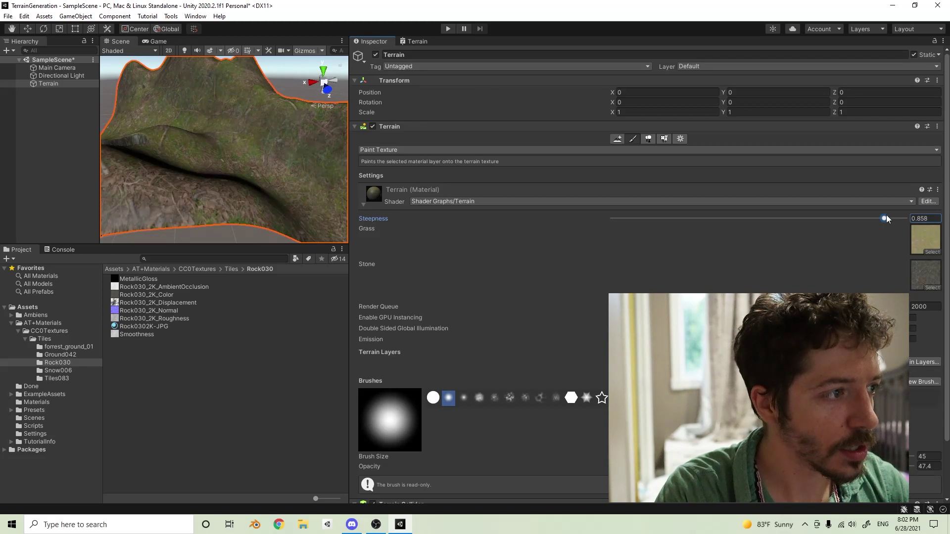
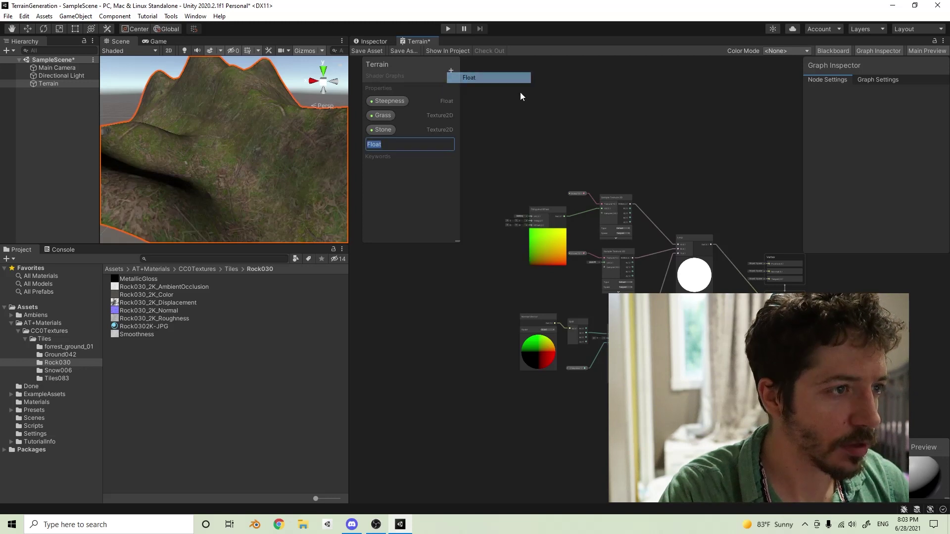
Name the new Float property Tiling and connect it to the Tiling input of the Tiling And Offset node
text(Tiling)
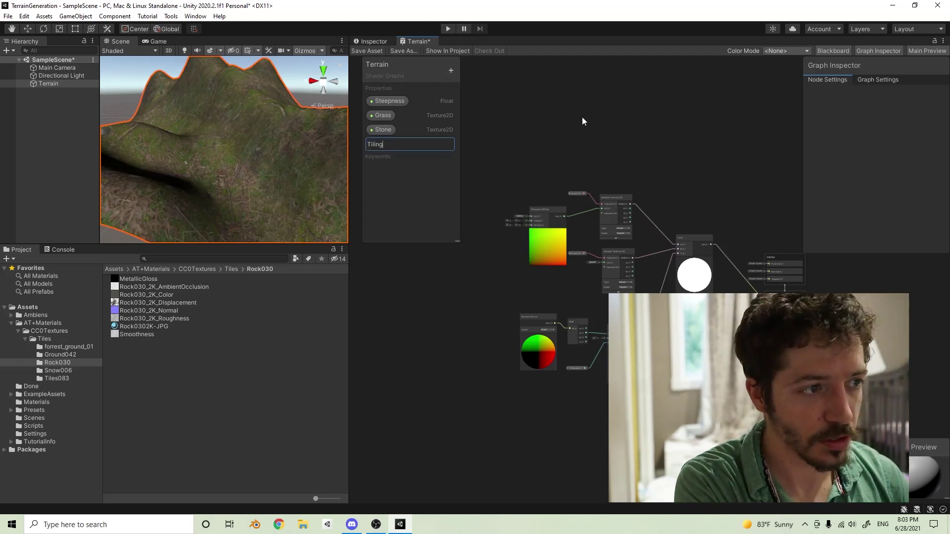
key(Return)
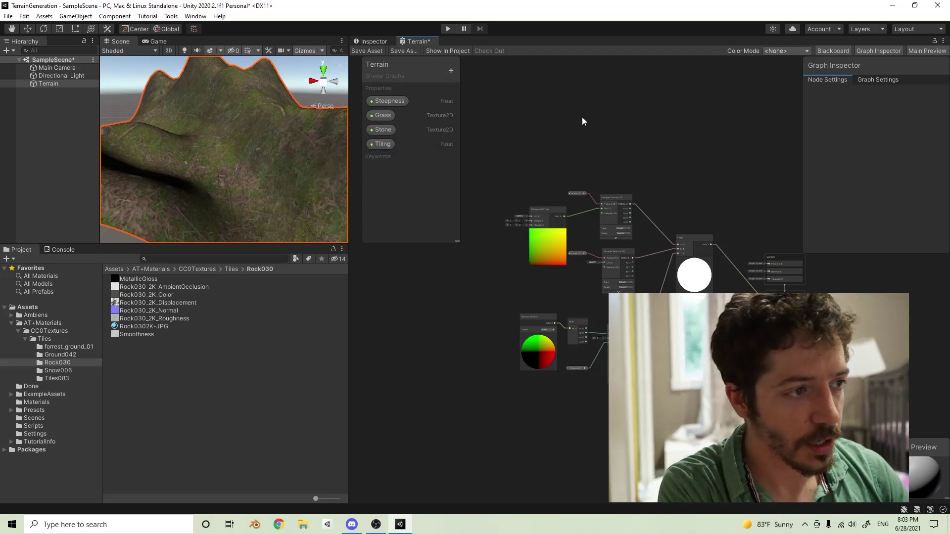
drag(385, 144, 532, 221)
Make the Tiling property a slider with a default of 1, a minimum of 1 and a maximum of 50
click(483, 223)
click(920, 141)
click(910, 163)
click(898, 152)
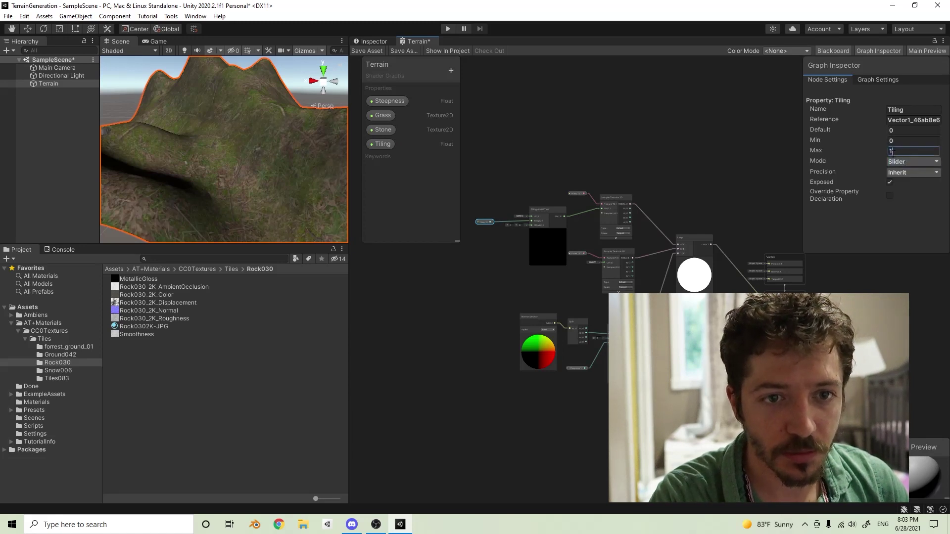
text(30)
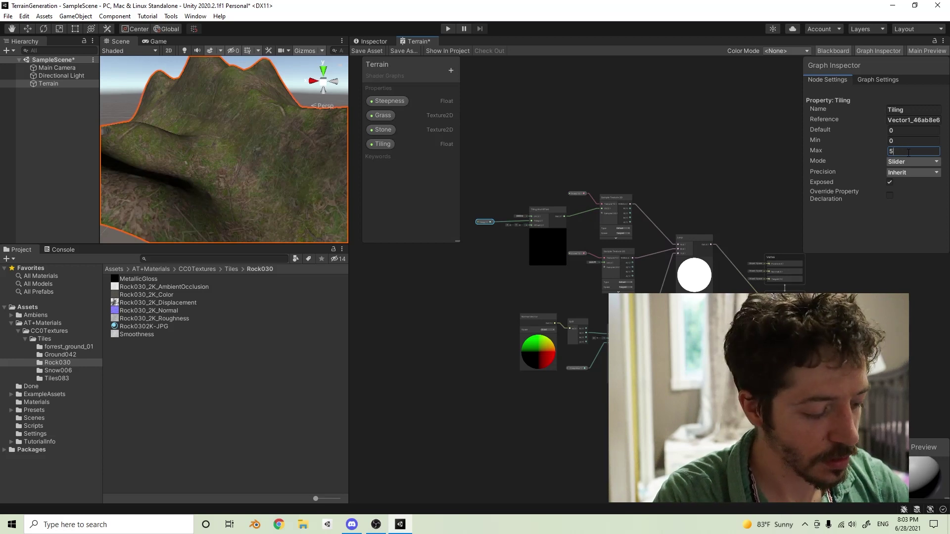
text(1)
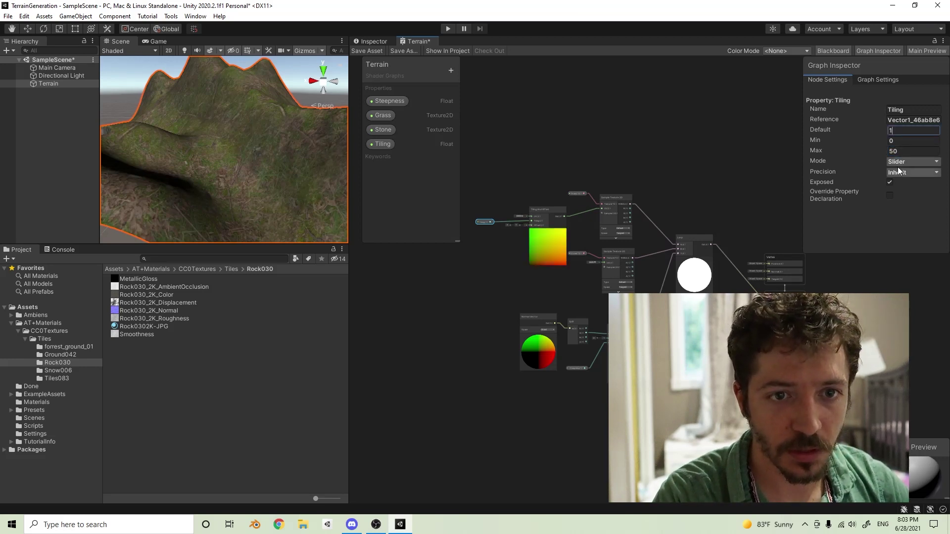
text(1)
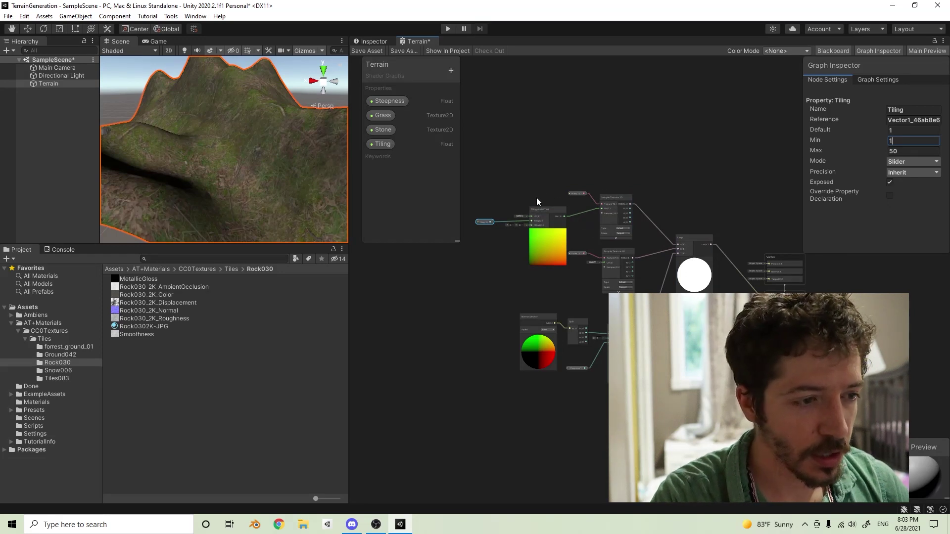
Connect the Tiling And Offset output to the Stone texture sampler's UV input as well, and save the graph
mouse_move(545, 202)
mouse_down()
mouse_move(603, 213)
mouse_move(530, 213)
mouse_move(541, 213)
mouse_up()
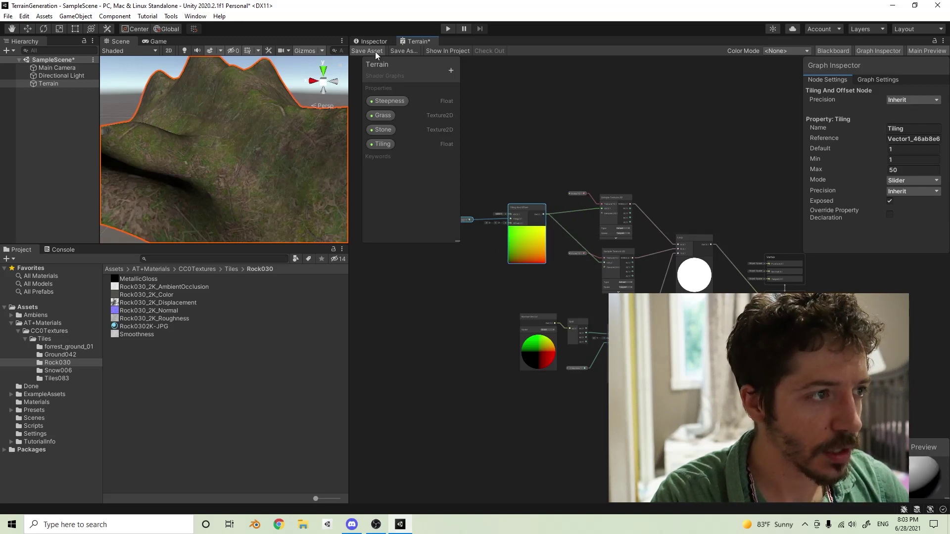
key(ctrl+s)
Try a Tiling of about 33.4 and a Steepness of about 0.959 on the terrain material, checking the terrain from several angles
click(369, 40)
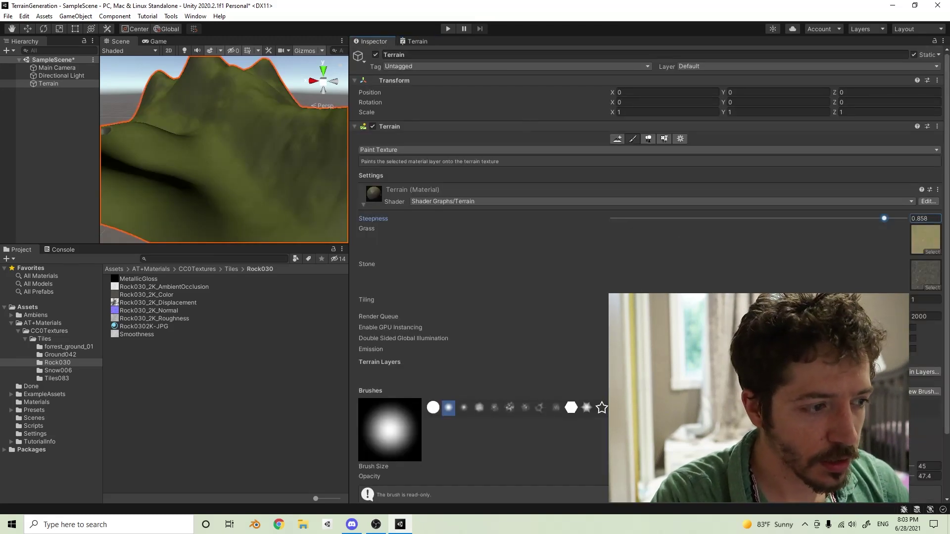
drag(832, 299, 893, 299)
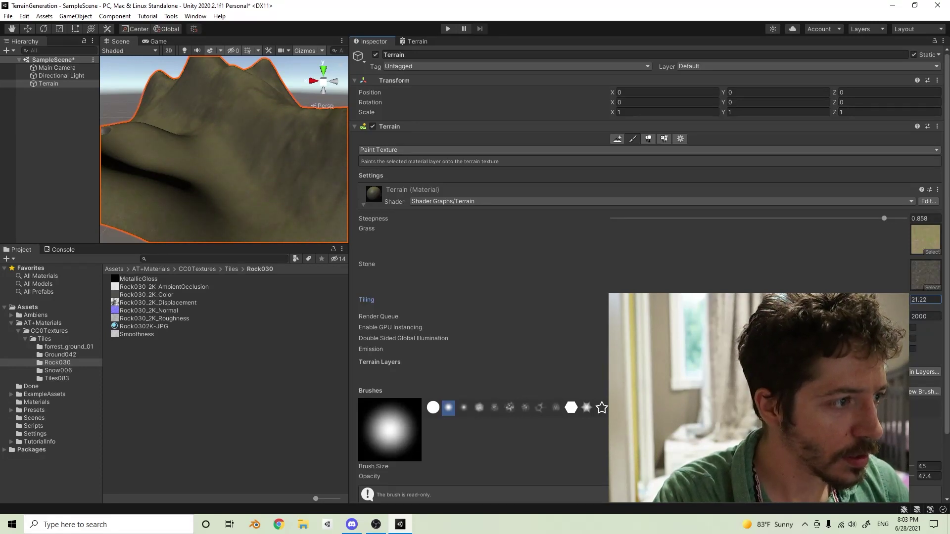
alt+drag(324, 213, 245, 166)
drag(884, 218, 899, 218)
right_drag(309, 189, 628, 196)
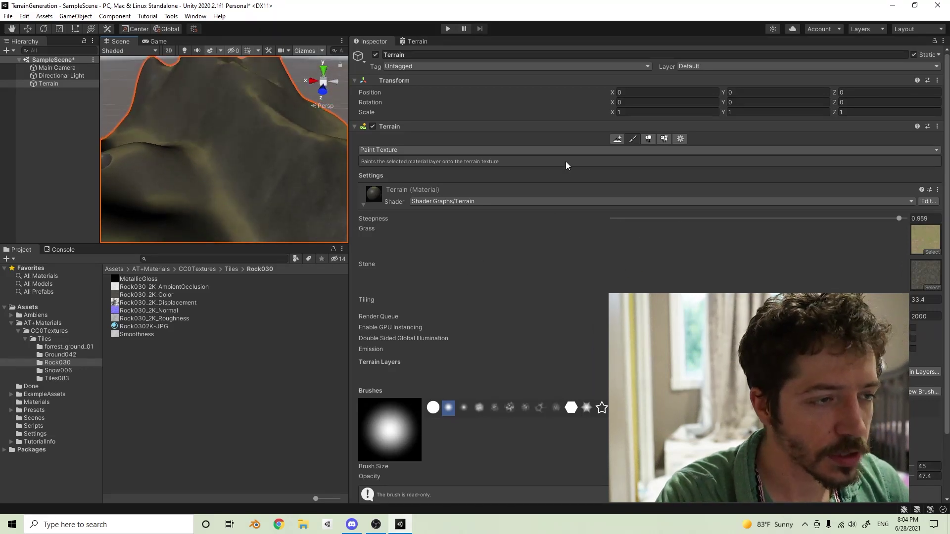
right_drag(326, 186, 250, 157)
scroll(284, 161, down, 4)
right_drag(305, 179, 296, 219)
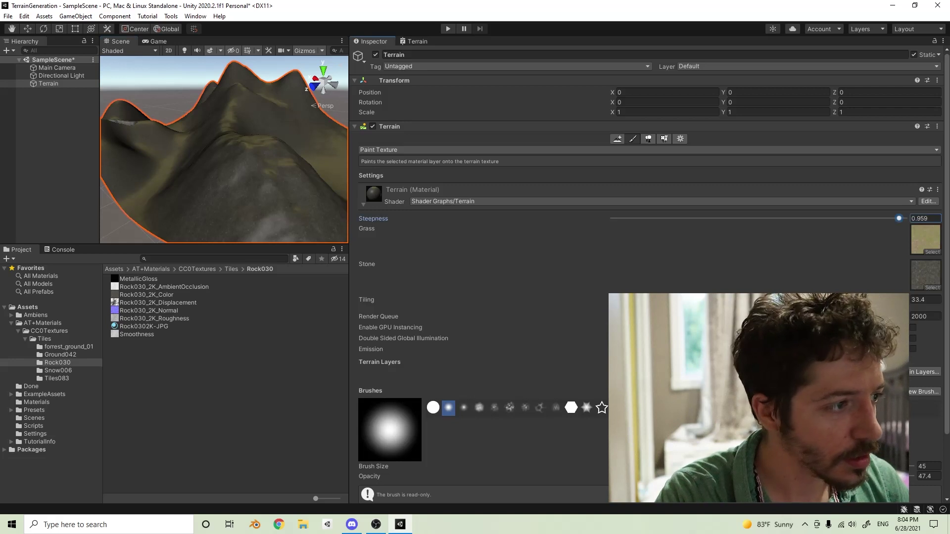
right_drag(253, 186, 366, 221)
Add a Float property named Smoothness to the Terrain shader graph
click(407, 43)
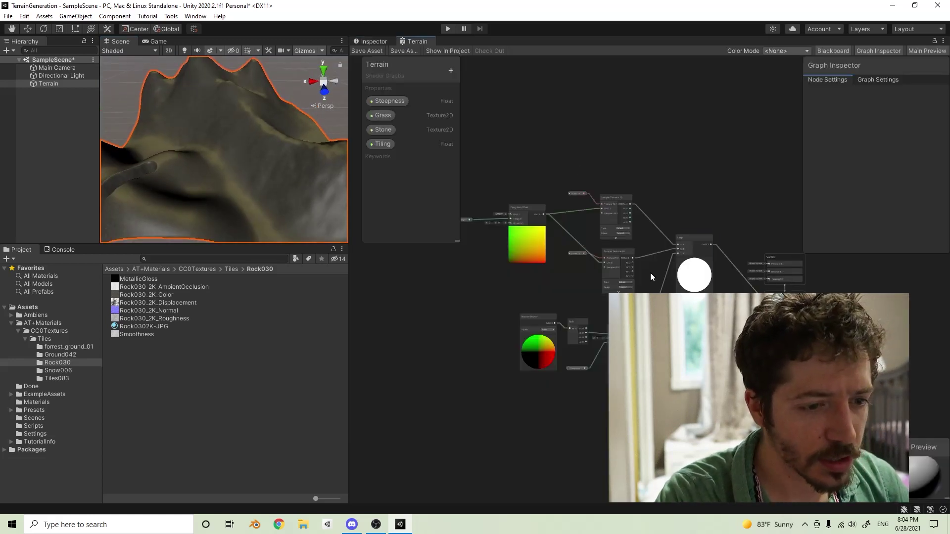
click(451, 70)
click(478, 80)
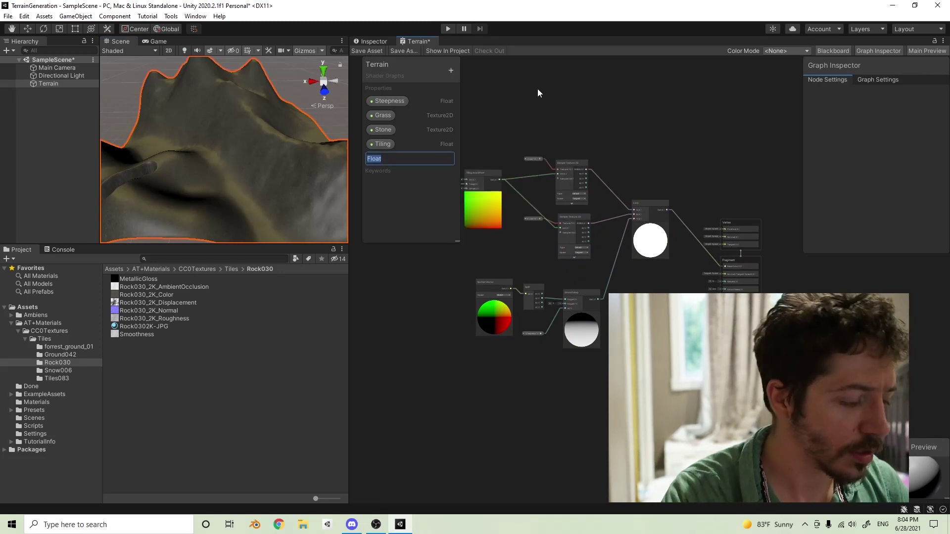
text(Smoothness)
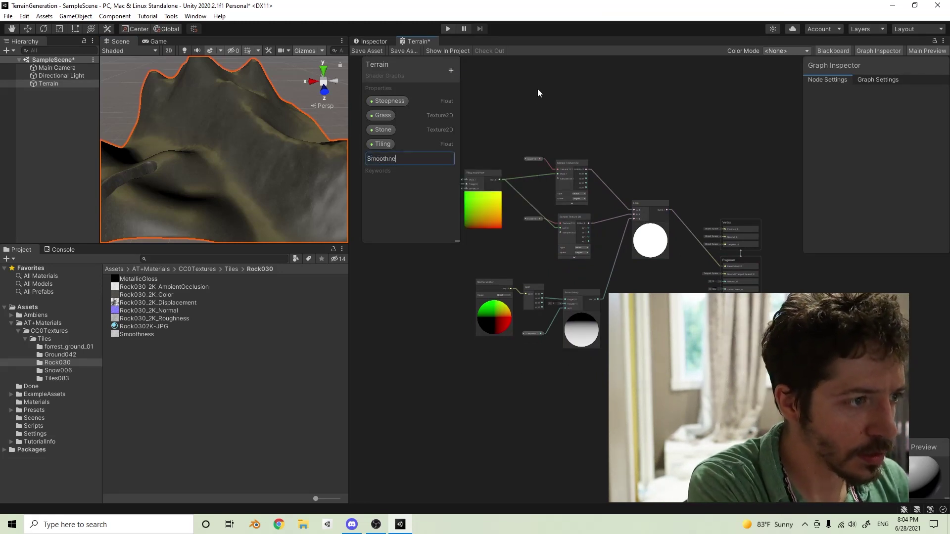
key(Return)
Make the Smoothness property a slider and connect it to the Fragment block's Smoothness input
click(396, 158)
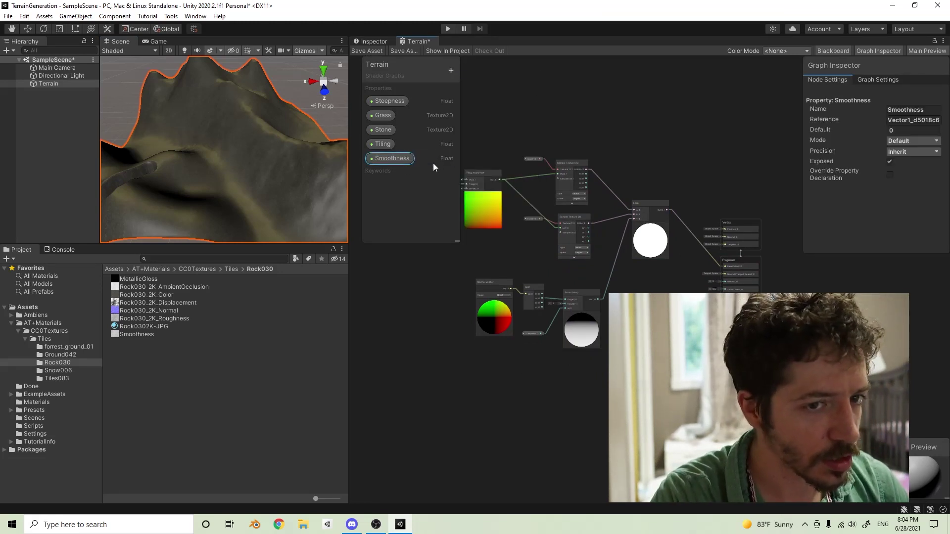
click(907, 149)
click(906, 137)
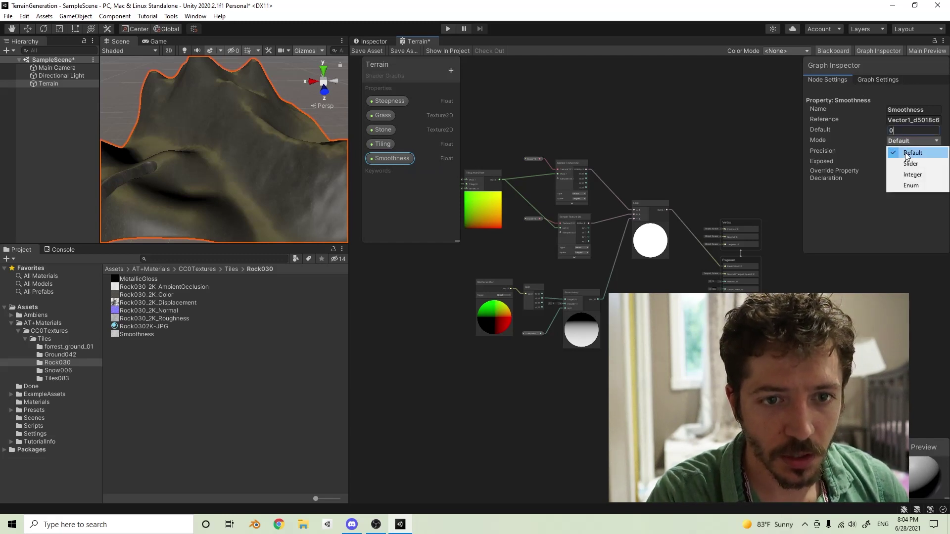
click(910, 163)
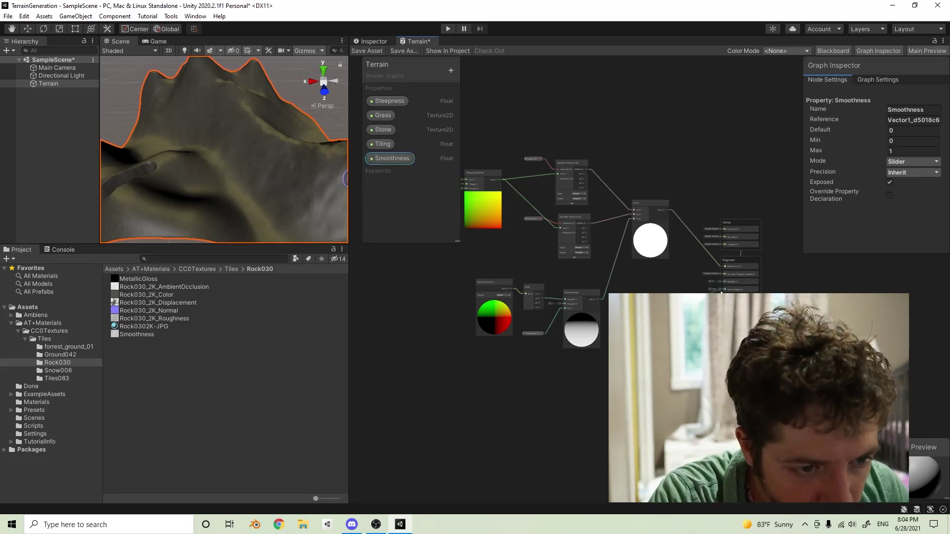
drag(722, 291, 722, 292)
Save the shader graph and set the terrain material's Tiling to about 25.53 and Steepness to about 0.902
click(365, 51)
click(374, 41)
alt+drag(355, 180, 589, 168)
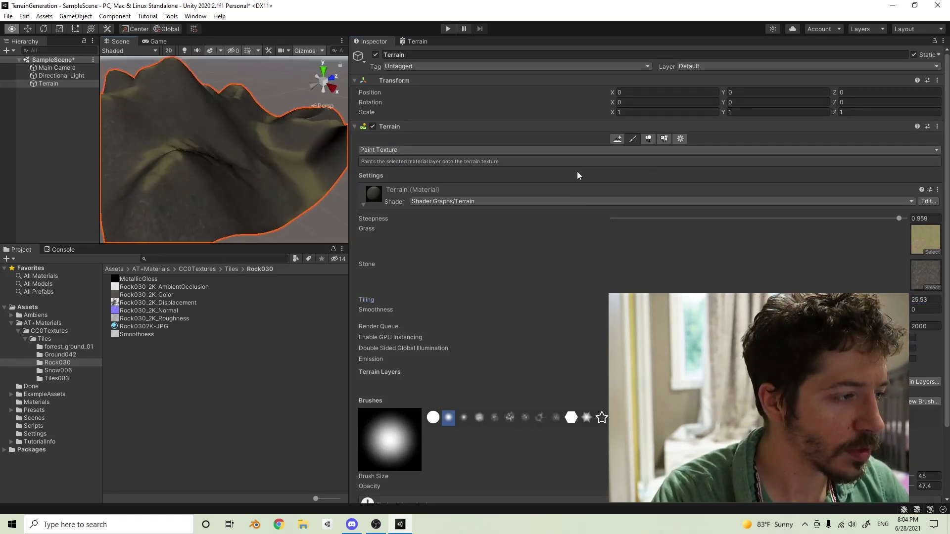
click(887, 218)
drag(885, 218, 889, 218)
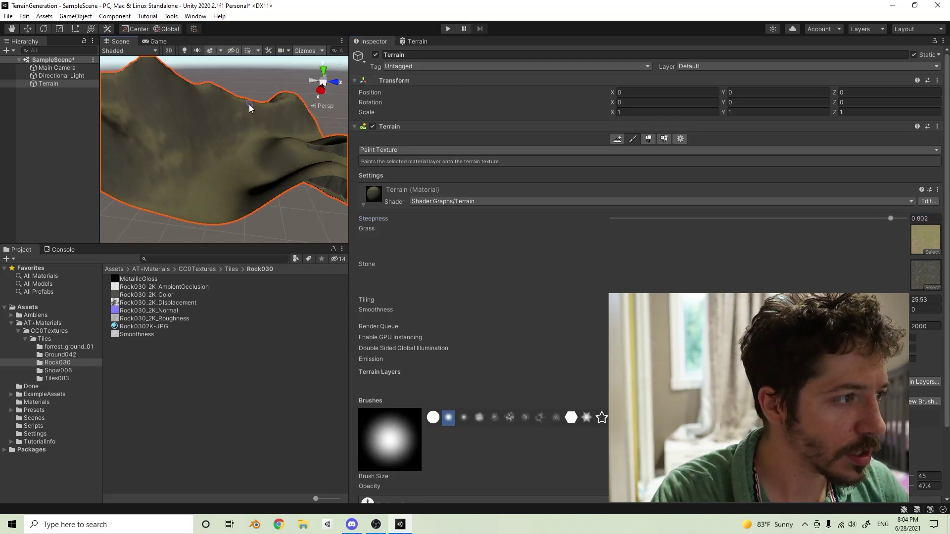
Switch the terrain tool to Raise or Lower Terrain and set the brush size to 237
click(414, 41)
click(373, 41)
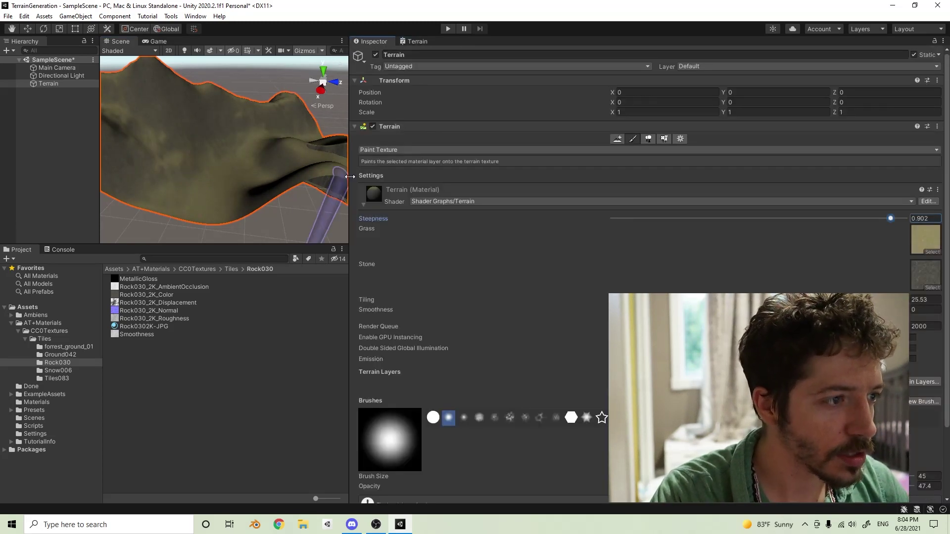
click(580, 149)
click(403, 166)
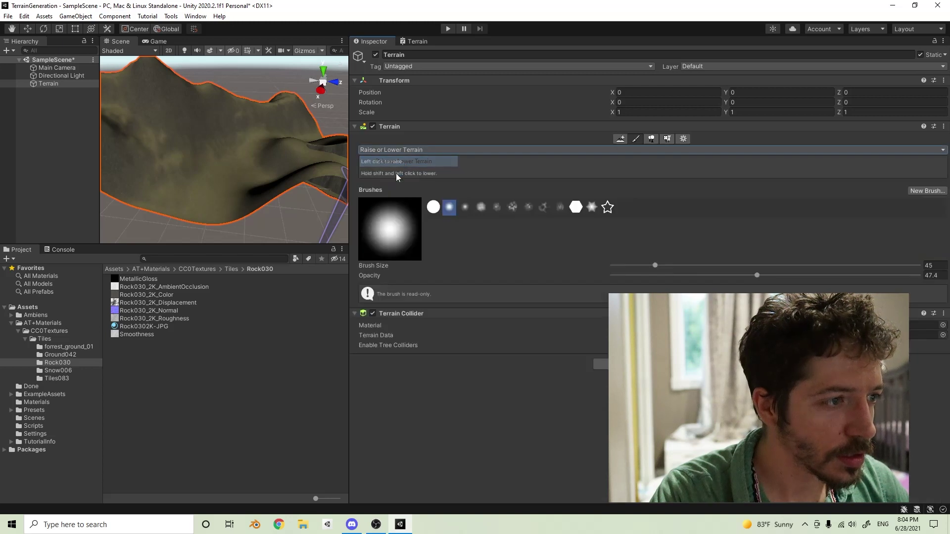
drag(655, 266, 695, 265)
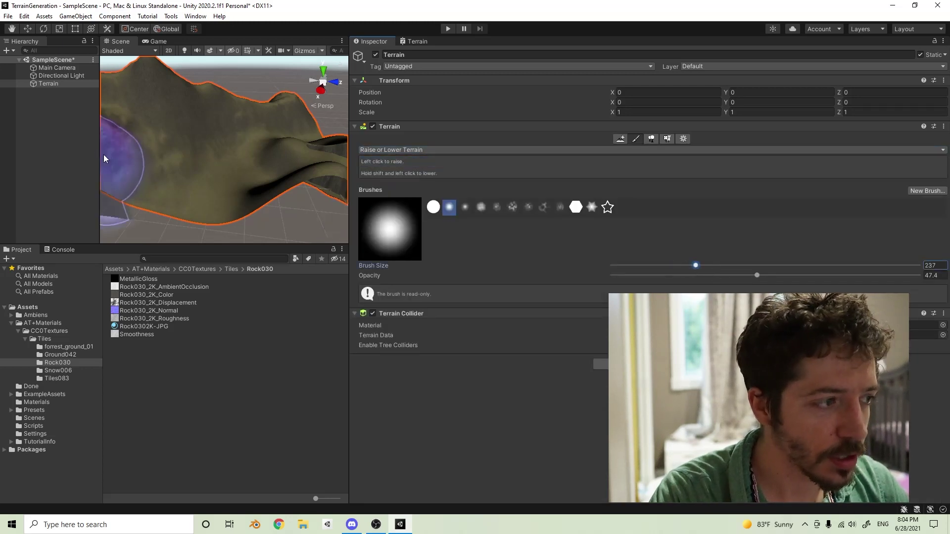
mouse_move(201, 140)
alt+mouse_down()
mouse_move(160, 167)
mouse_move(219, 165)
mouse_move(221, 199)
mouse_move(216, 177)
alt+mouse_up()
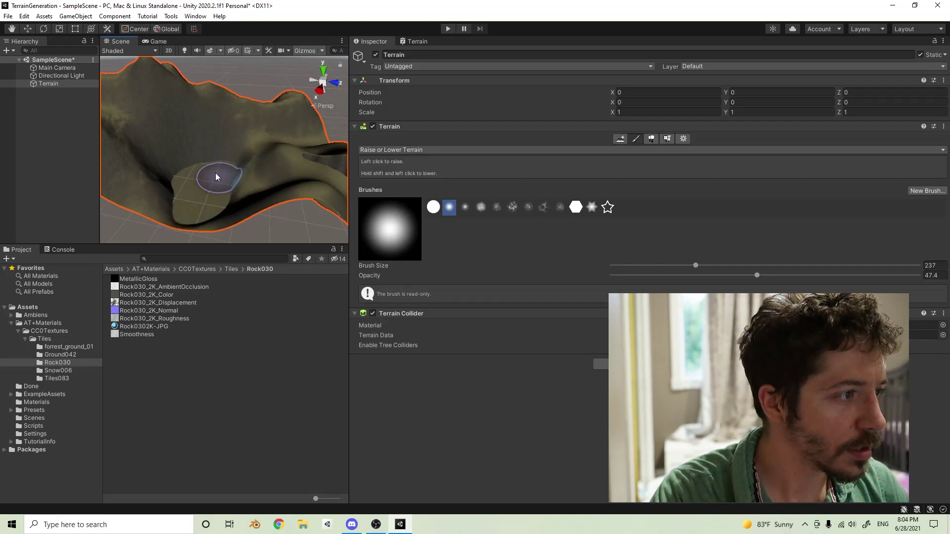
Undo the last raise stroke near the terrain's edge
mouse_move(275, 157)
alt+mouse_down()
mouse_move(255, 180)
mouse_move(220, 180)
alt+mouse_up()
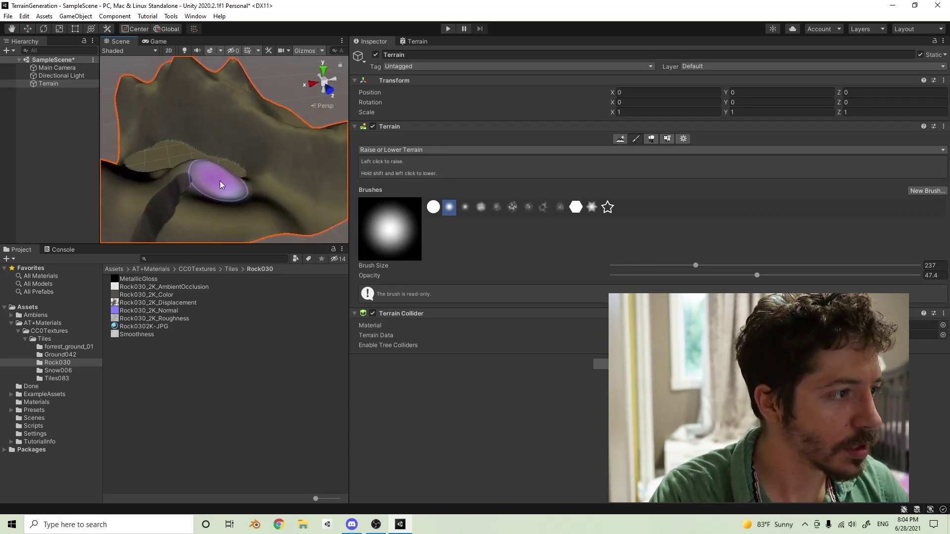
mouse_move(291, 202)
alt+mouse_down()
mouse_move(187, 194)
mouse_move(212, 177)
mouse_move(132, 183)
alt+mouse_up()
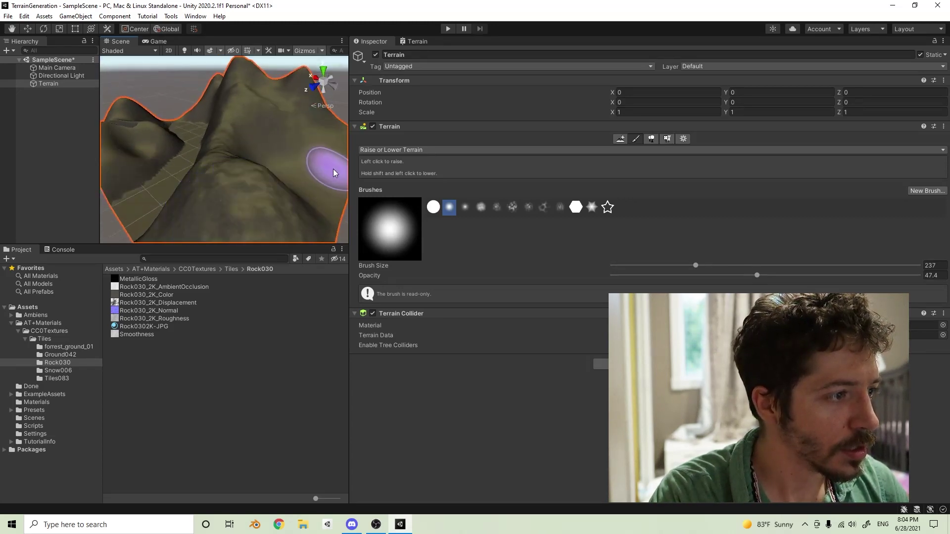
alt+drag(275, 183, 197, 165)
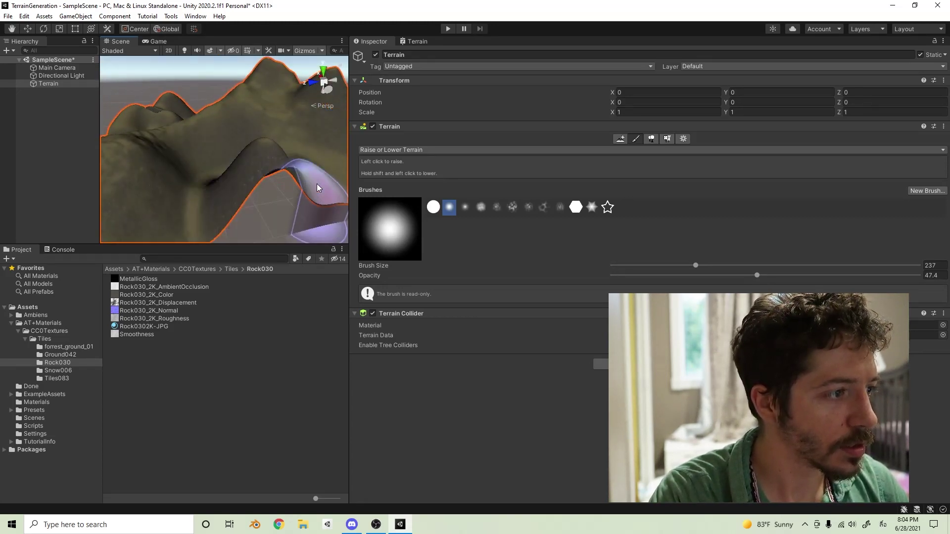
key(ctrl+z)
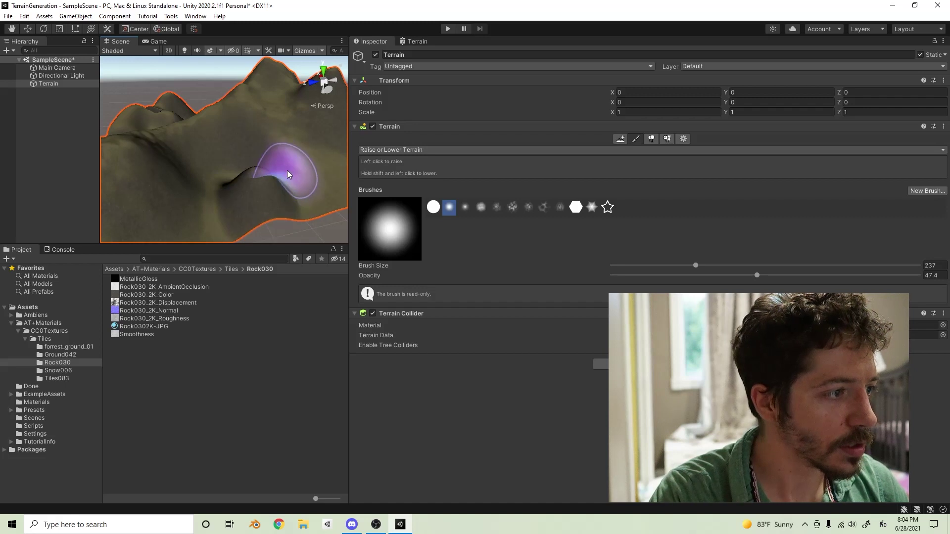
Lower the brush opacity to about 13.4 and keep sculpting the terrain relief with it
drag(705, 276, 602, 273)
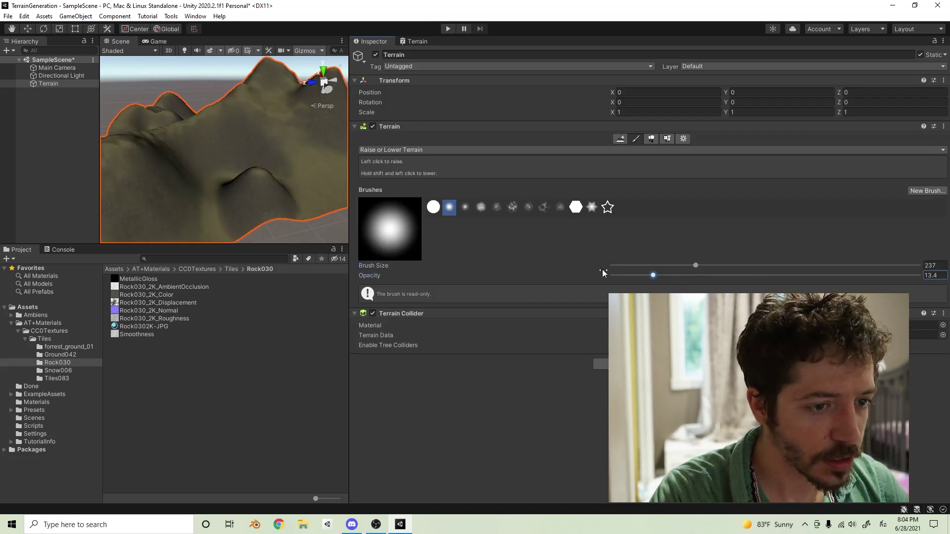
mouse_move(281, 182)
mouse_down()
mouse_move(317, 166)
mouse_move(268, 206)
mouse_move(292, 184)
mouse_move(286, 212)
mouse_move(257, 183)
mouse_move(503, 244)
mouse_move(244, 158)
mouse_move(295, 169)
mouse_move(276, 194)
mouse_move(131, 187)
mouse_move(208, 170)
mouse_move(142, 187)
mouse_up()
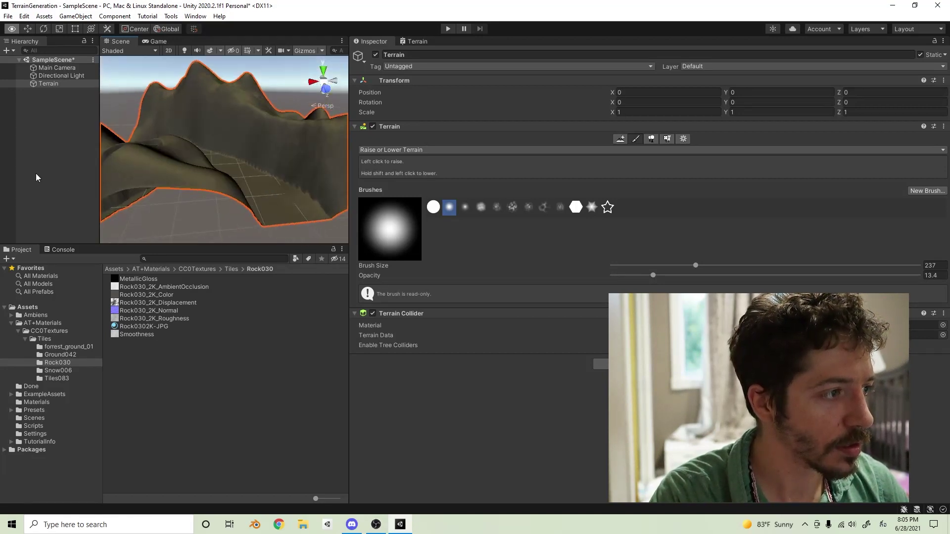
mouse_move(246, 170)
alt+mouse_down()
mouse_move(149, 203)
mouse_move(250, 165)
mouse_move(306, 114)
alt+mouse_up()
Go back to the Terrain shader graph and move the existing node network down to free space above it
click(416, 41)
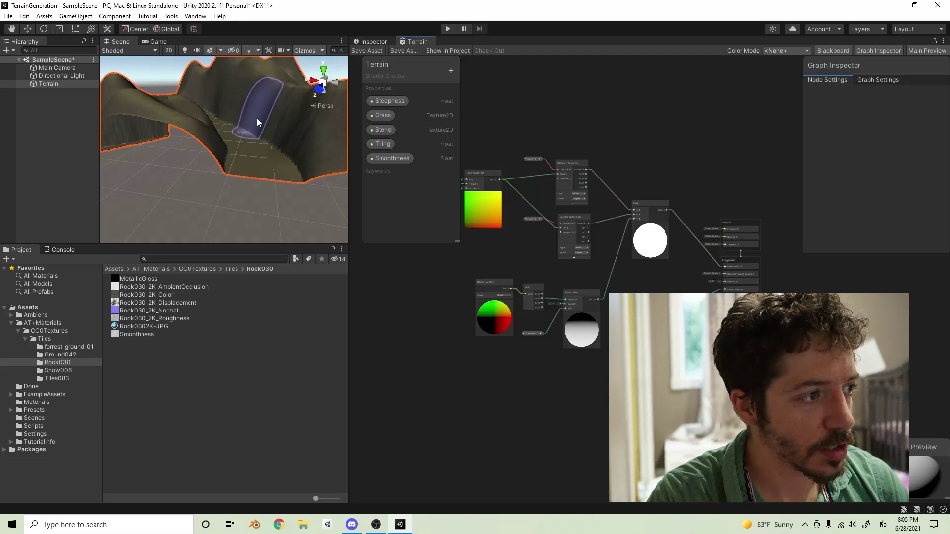
middle_drag(589, 197, 684, 284)
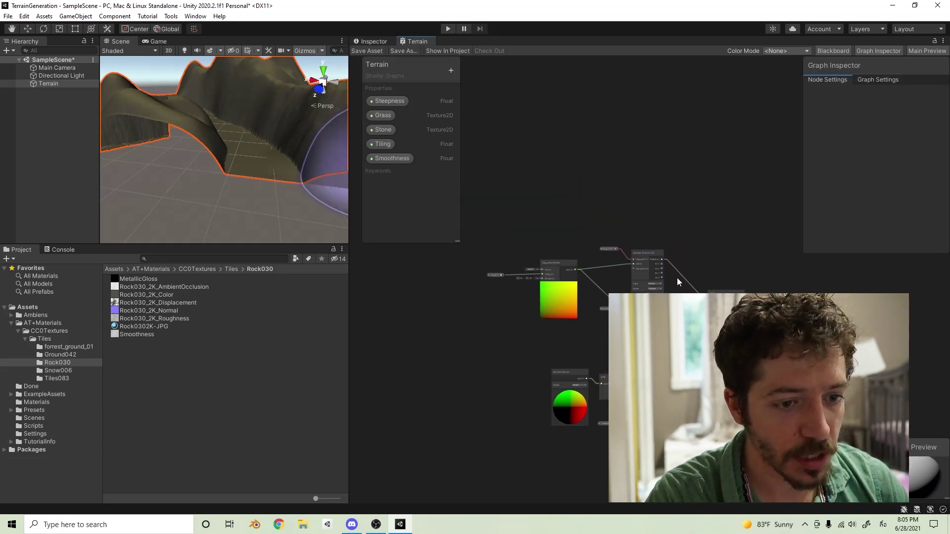
drag(729, 225, 532, 446)
drag(649, 316, 598, 434)
drag(496, 274, 444, 395)
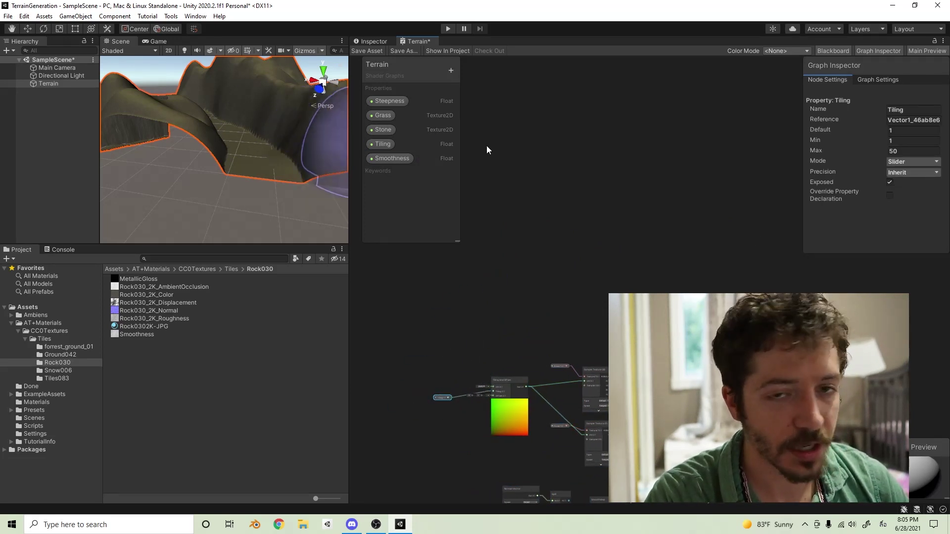
middle_drag(440, 174, 512, 156)
Add a Texture 2D property named Dirt to the Terrain shader graph
click(452, 71)
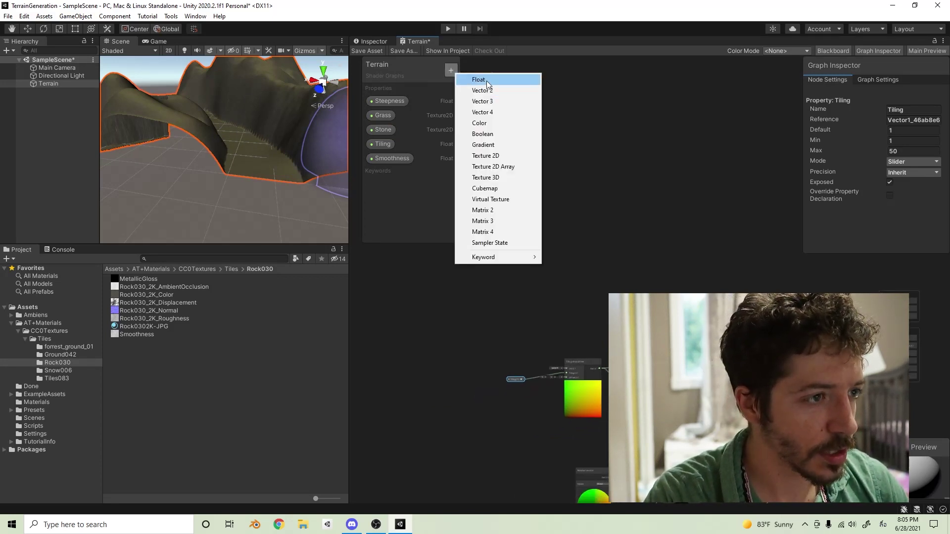
click(504, 154)
text(ฐรพ)
key(Return)
key(alt+shift)
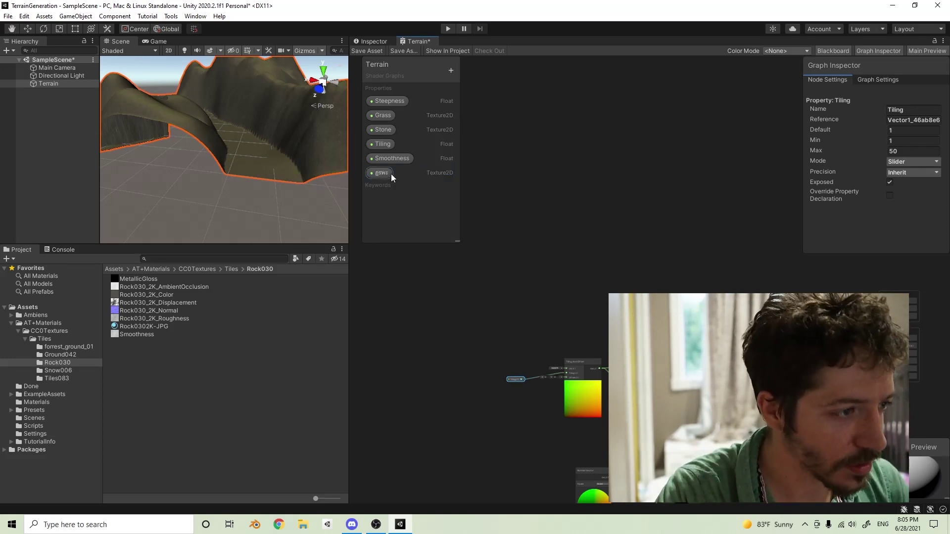
double_click(390, 173)
text(Dirt)
key(Return)
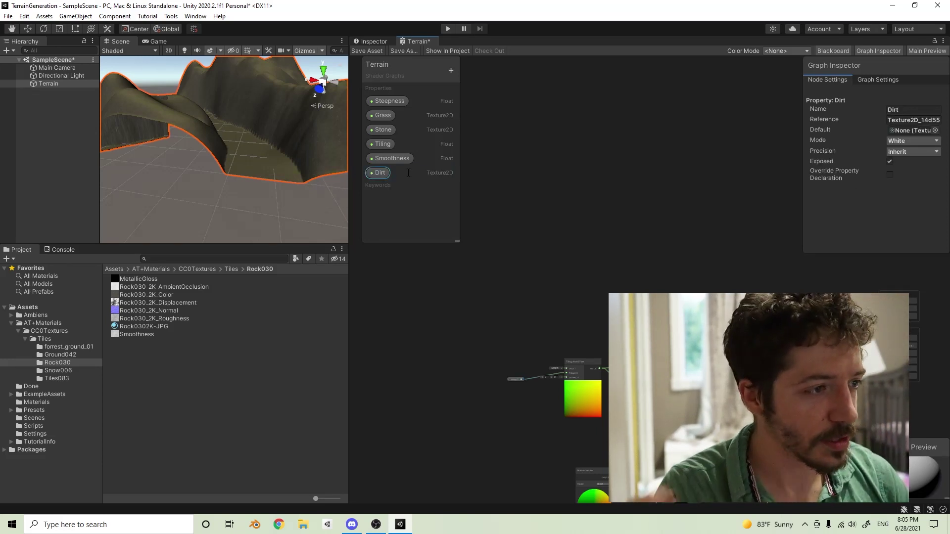
Reorder the Dirt property to sit between Stone and Tiling and place a Dirt node in the empty graph area
drag(386, 173, 392, 143)
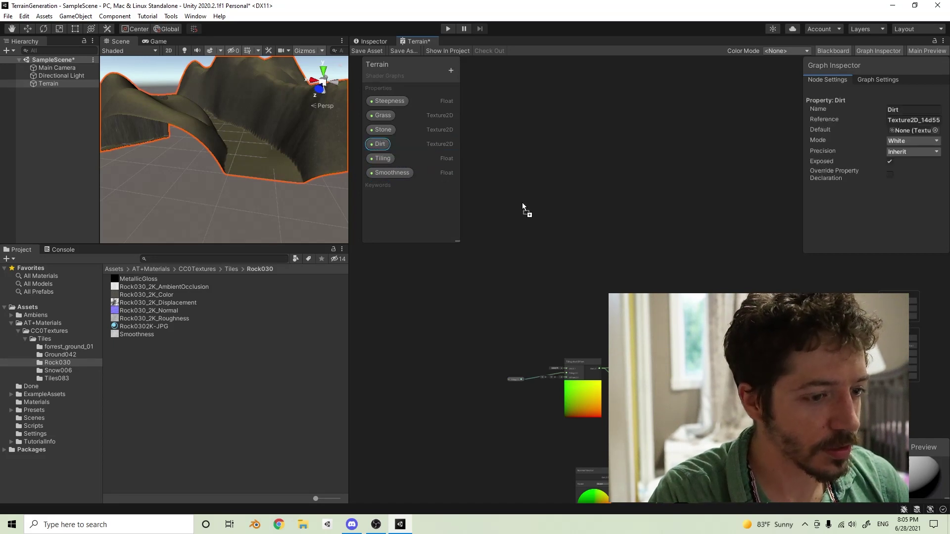
drag(516, 197, 509, 214)
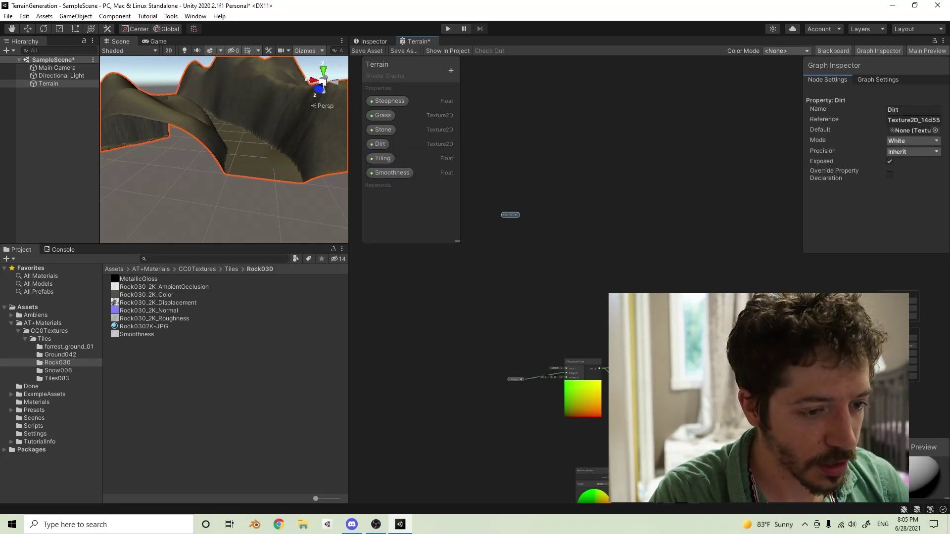
key(Escape)
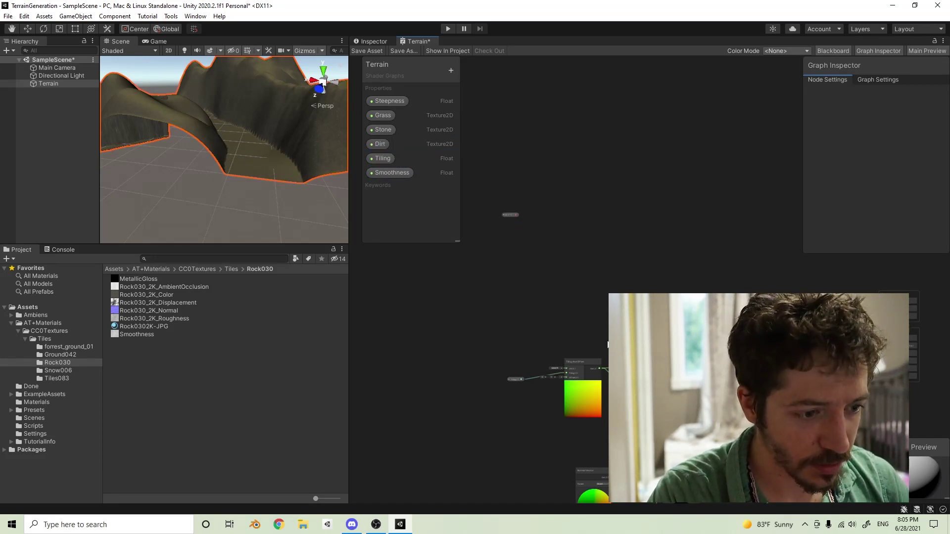
Duplicate the Tiling property node with its Tiling And Offset node and arrange the copies beside the Dirt node
drag(513, 423, 512, 424)
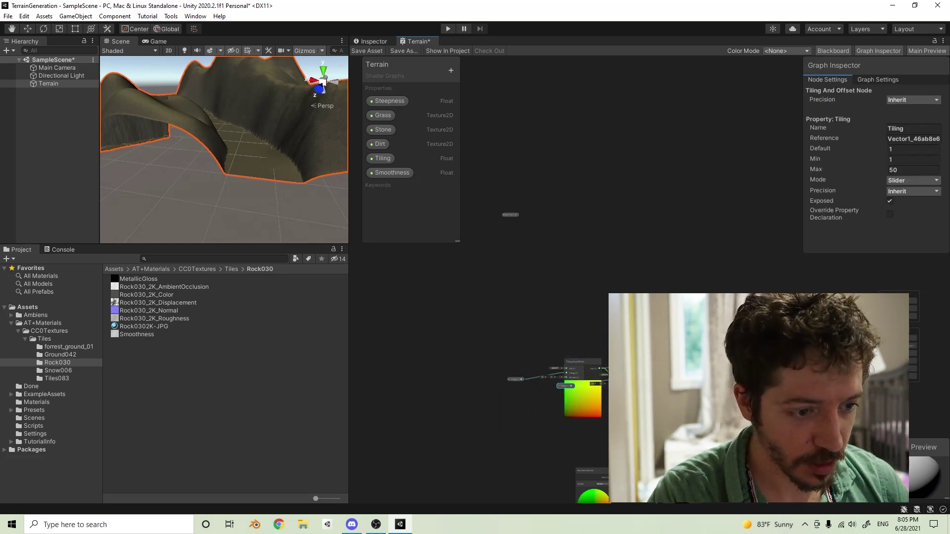
key(ctrl+d)
drag(521, 239, 612, 212)
drag(497, 225, 521, 220)
drag(619, 213, 599, 191)
click(545, 222)
drag(529, 216, 477, 241)
middle_drag(550, 231, 601, 225)
click(486, 232)
middle_drag(561, 254, 606, 245)
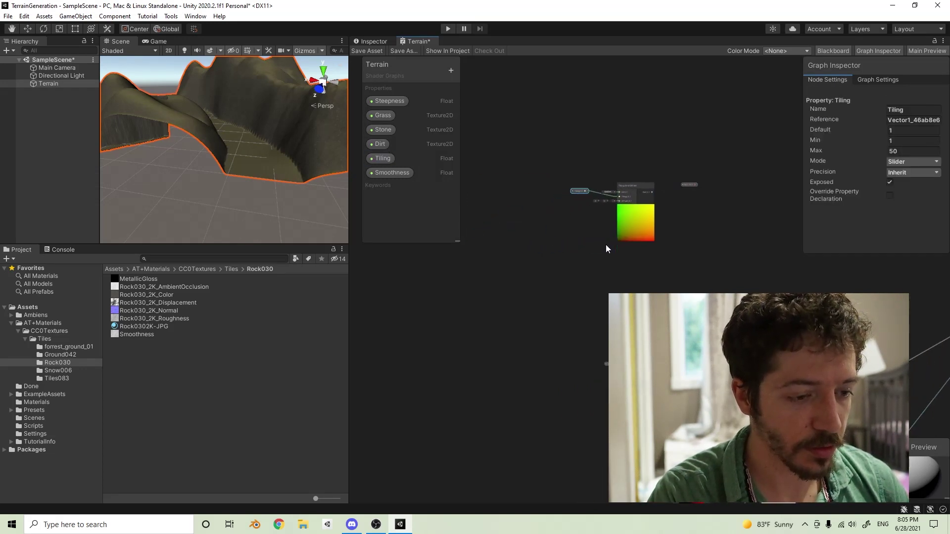
Add a Position node, change its space option, and place it below the duplicated Tiling nodes
click(605, 244)
right_click(550, 287)
click(577, 294)
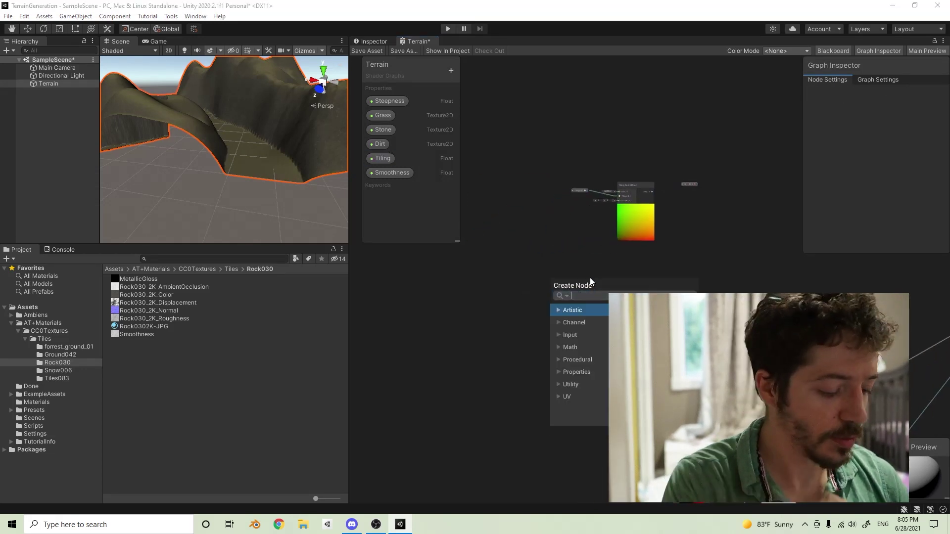
text(position)
key(Return)
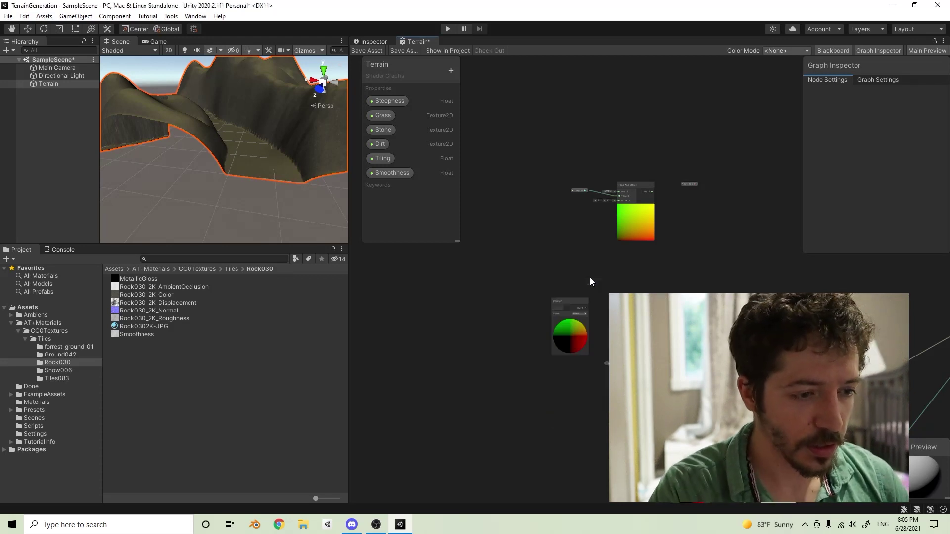
click(571, 308)
click(582, 316)
click(591, 324)
drag(566, 305, 625, 271)
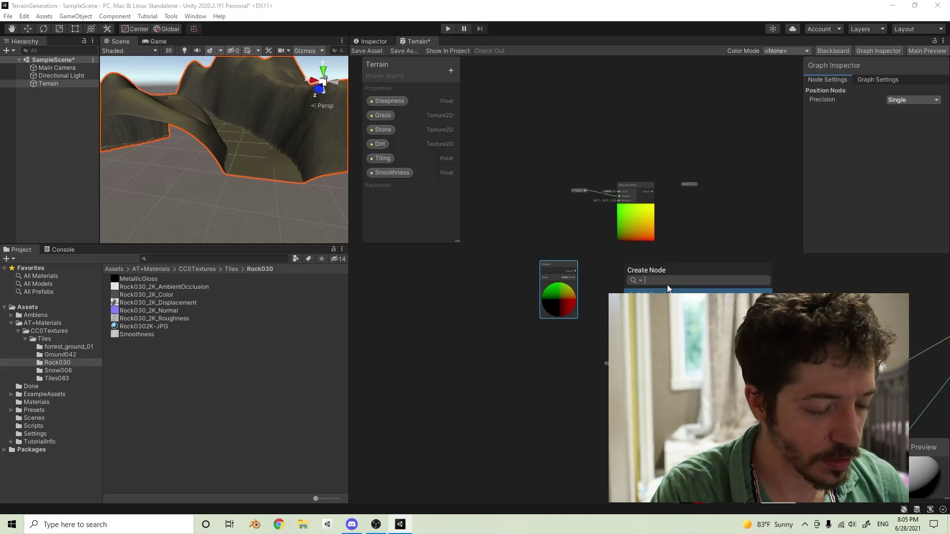
click(551, 255)
Duplicate the Split node next to the Position node and connect the Position output to it
middle_drag(695, 307, 653, 248)
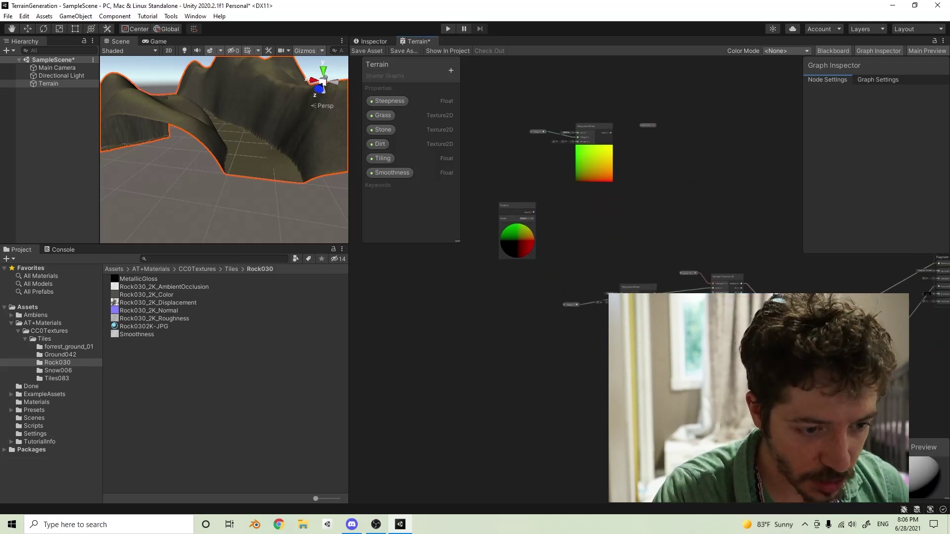
click(658, 376)
drag(692, 317, 560, 209)
click(573, 239)
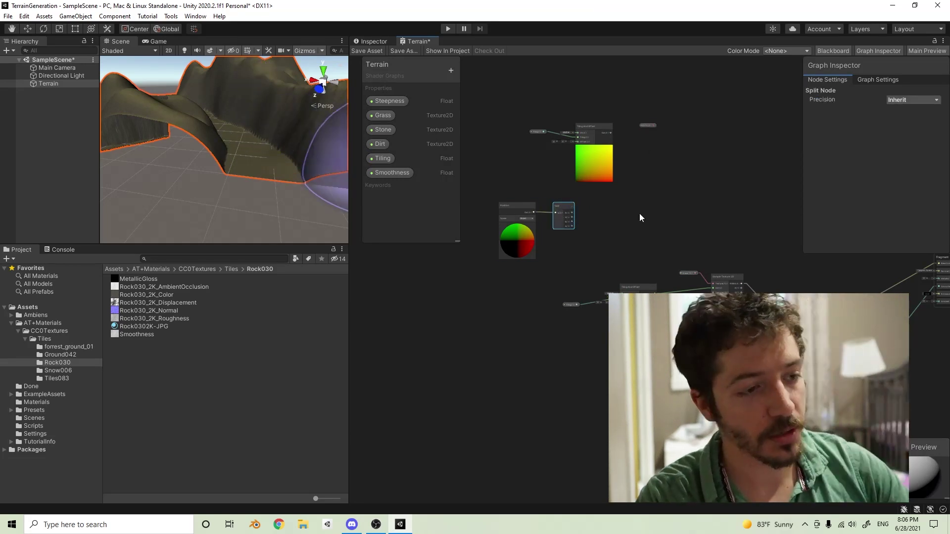
Duplicate the Smoothstep node beside the new Split node and drive its Edge1 input from the Split's G output instead of Steepness
drag(683, 366, 624, 187)
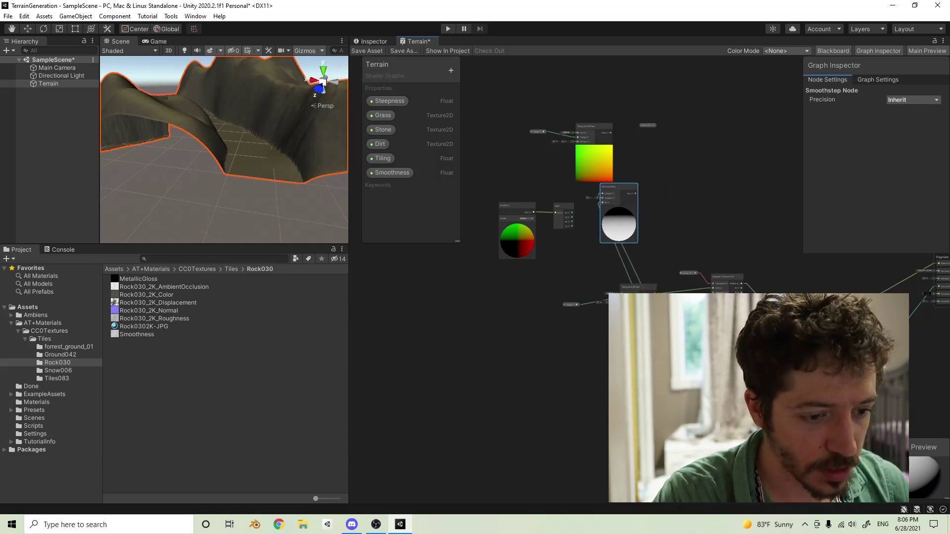
drag(643, 347, 564, 316)
click(570, 262)
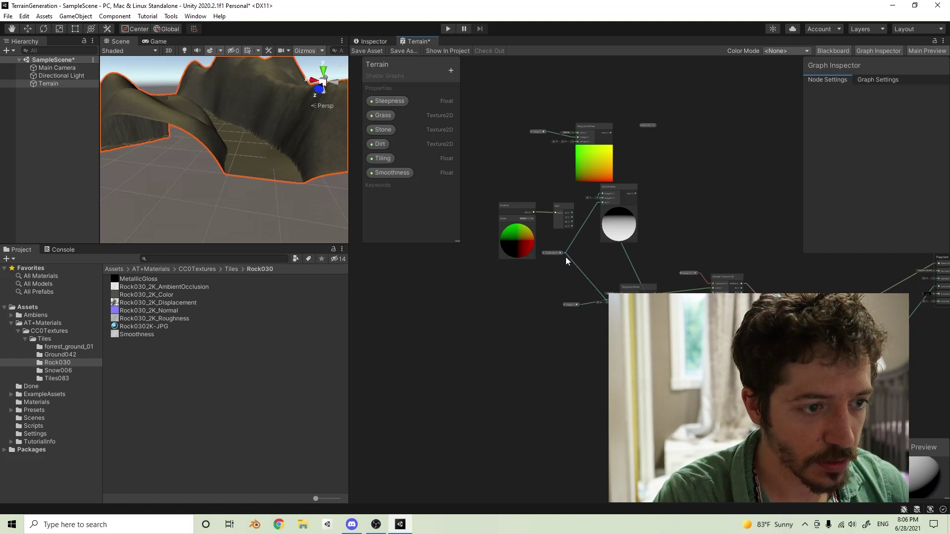
drag(554, 253, 633, 346)
middle_drag(634, 346, 633, 320)
click(615, 240)
key(Delete)
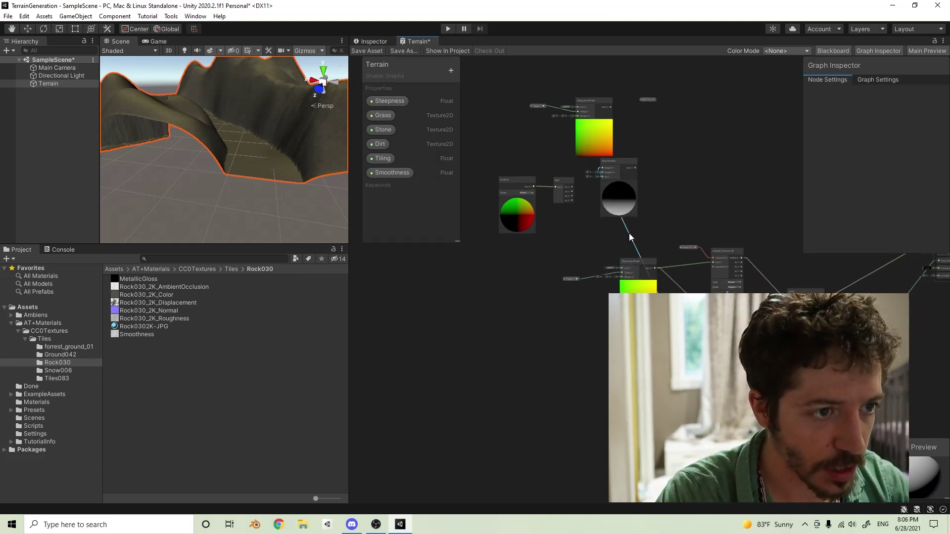
click(607, 173)
drag(608, 173, 627, 174)
Add a Float property named Height to the Terrain shader graph
click(451, 70)
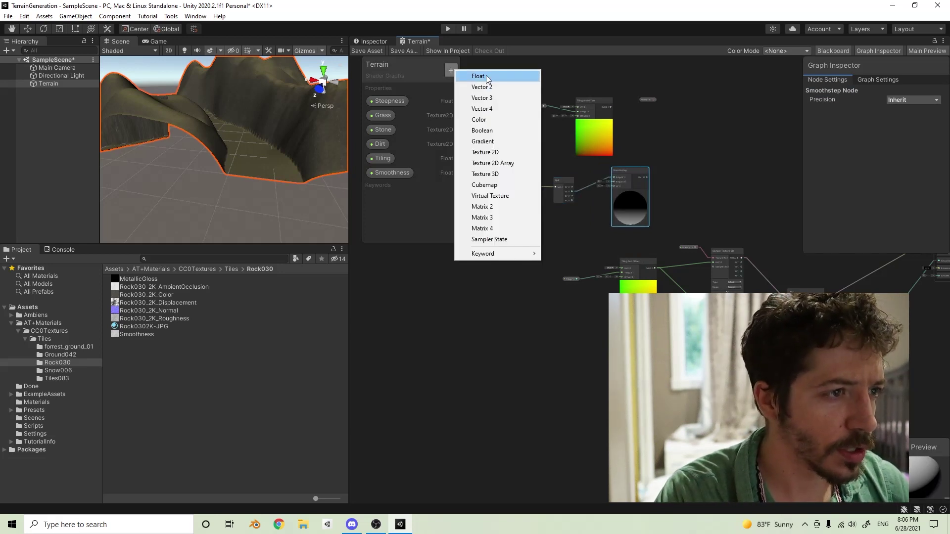
click(488, 75)
text(Height)
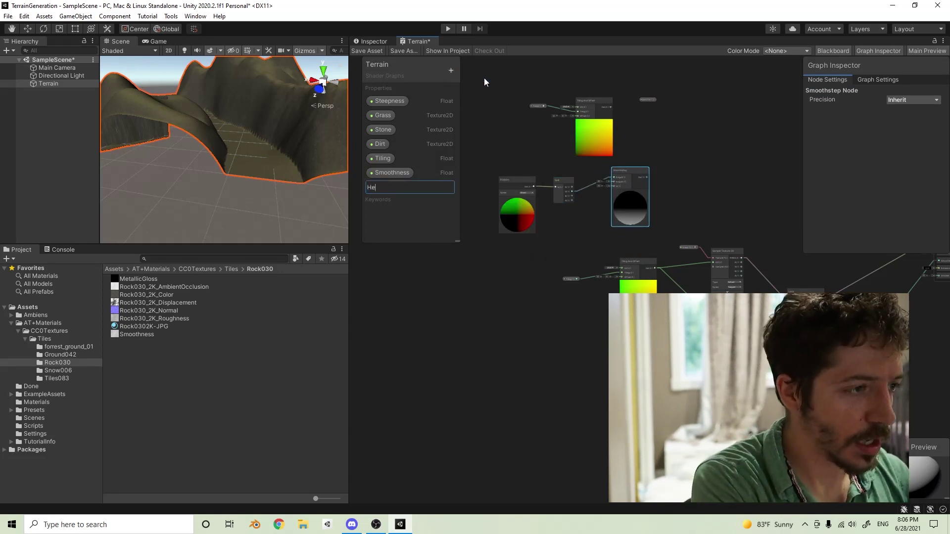
key(Return)
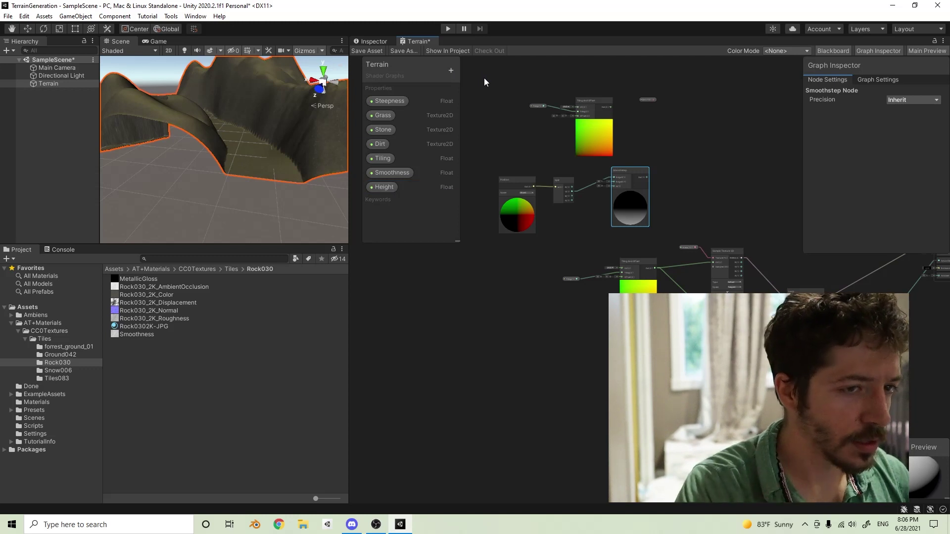
Make the Height property a slider with a maximum of 100 and connect it to the new Smoothstep's In input
click(391, 187)
click(896, 140)
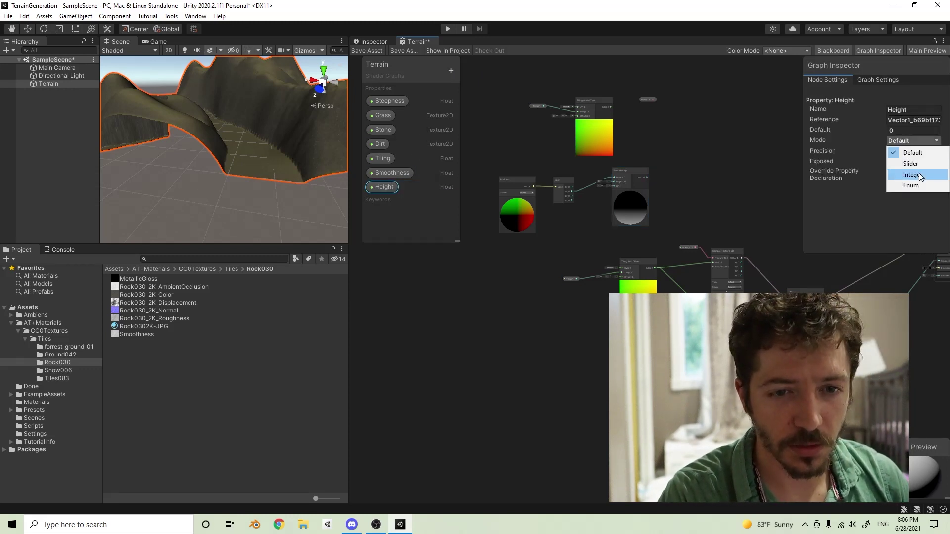
click(913, 165)
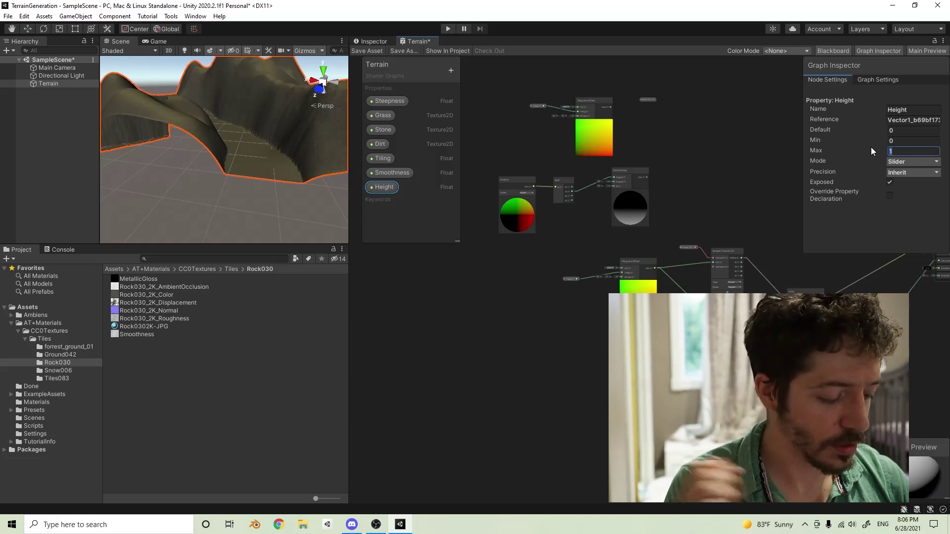
text(00)
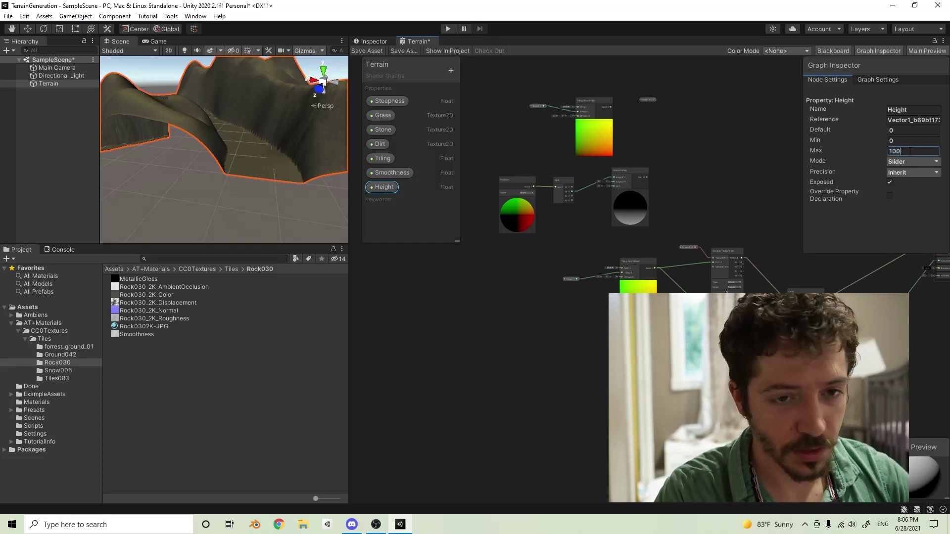
drag(390, 190, 643, 185)
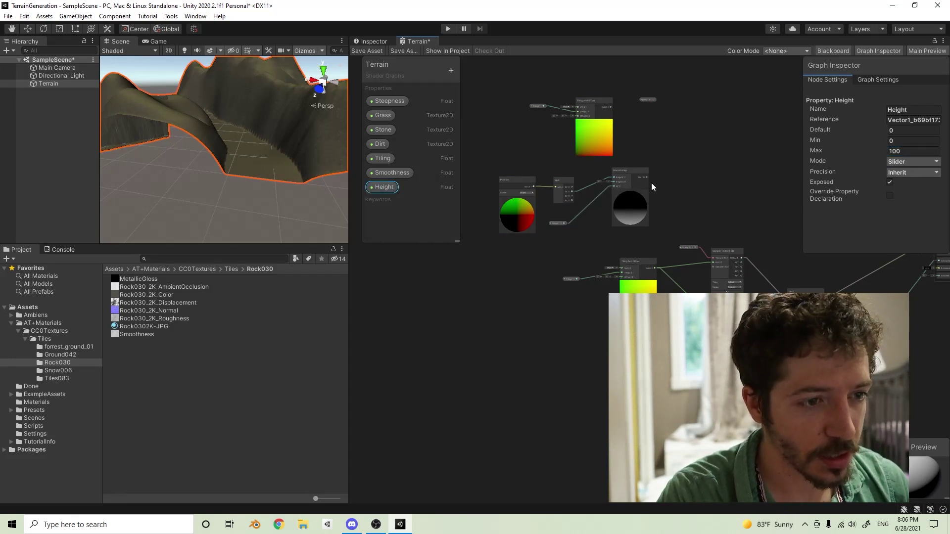
Duplicate the Lerp node, place the copy beside the new Tiling And Offset node, and remove its copied connections
drag(601, 105, 607, 96)
click(806, 314)
key(ctrl+d)
drag(806, 315, 689, 129)
drag(680, 226, 714, 214)
key(Delete)
Add a Sample Texture 2D node fed by the Dirt property and connect the new Tiling And Offset output to its UV input
drag(617, 98, 683, 88)
click(674, 93)
text(texct)
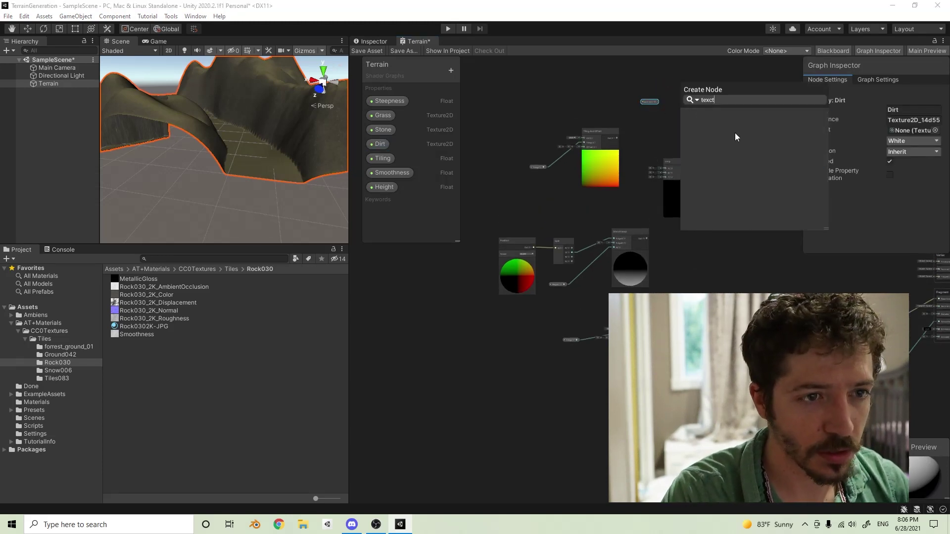
key(BackSpace)
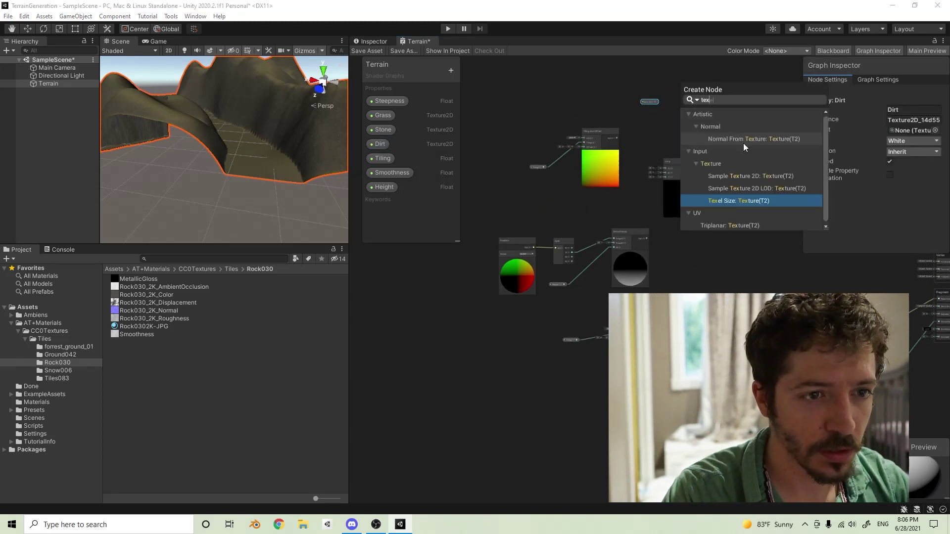
click(752, 177)
drag(682, 106, 681, 105)
drag(699, 94, 614, 125)
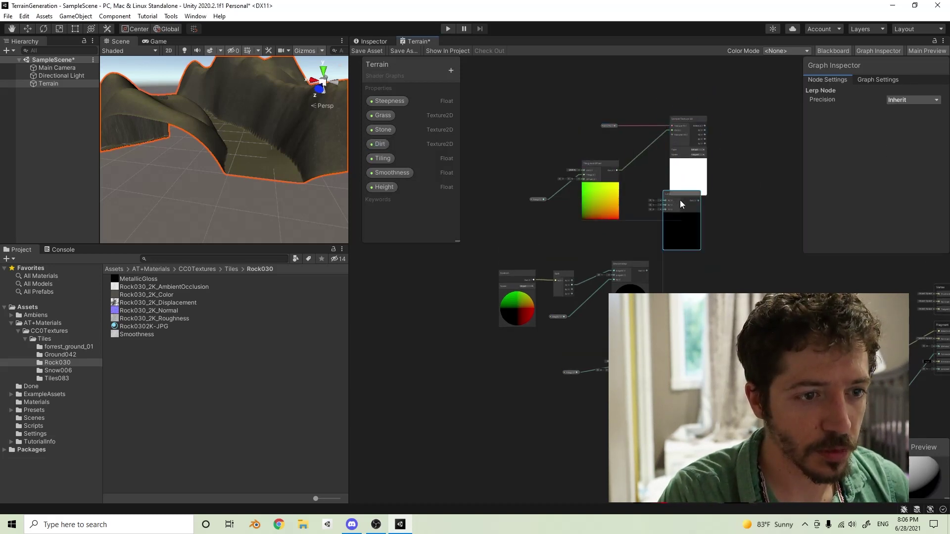
Connect the Dirt texture sample and the height Smoothstep to the copied Lerp, placed beside the Smoothstep, and save the shader graph
drag(680, 198, 716, 132)
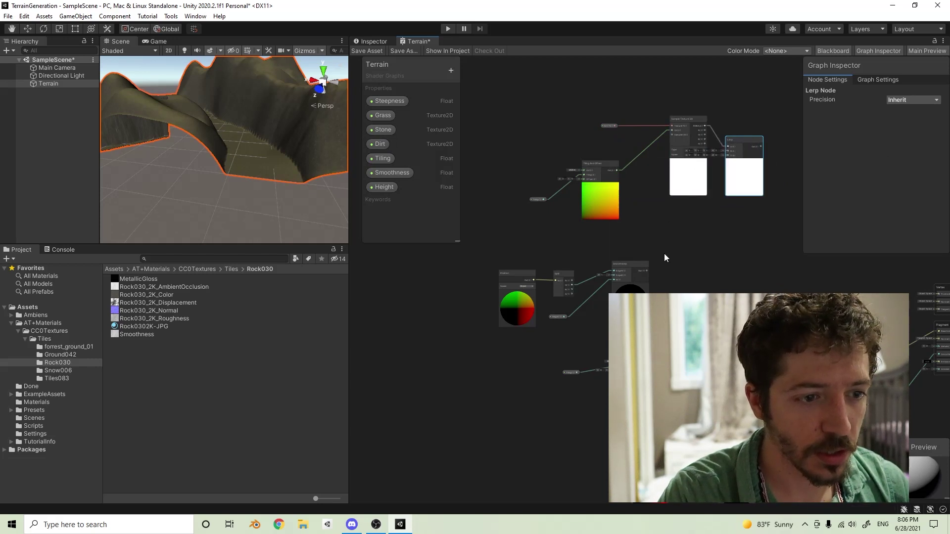
drag(662, 257, 732, 149)
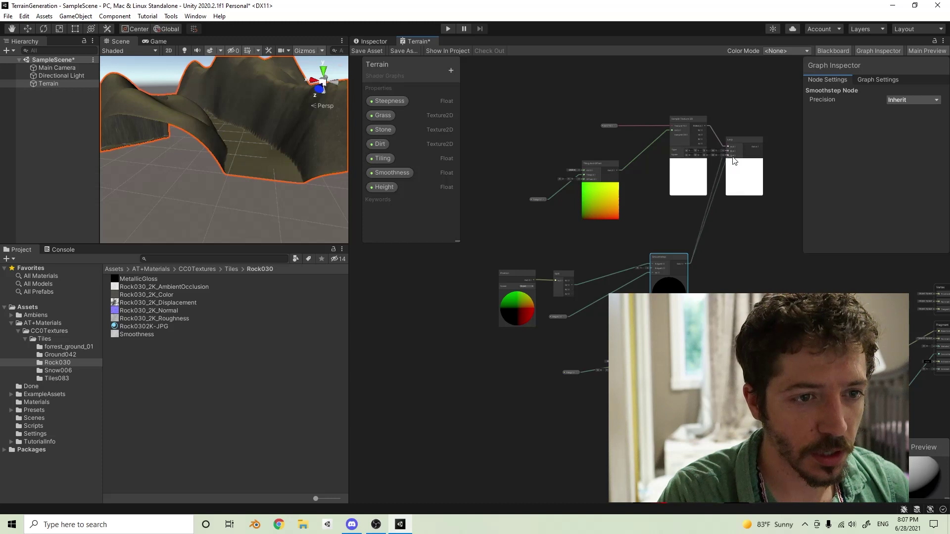
drag(728, 238, 724, 269)
click(706, 231)
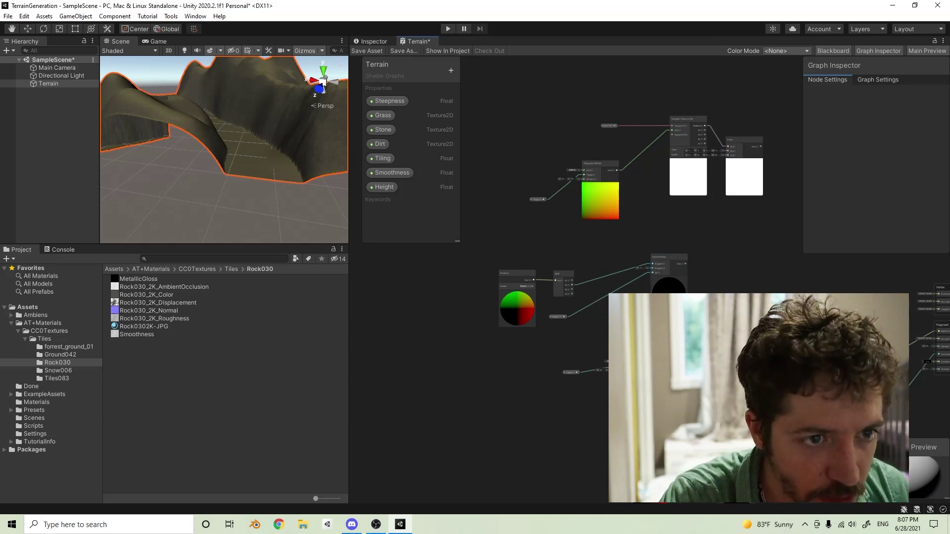
drag(742, 149, 764, 253)
drag(685, 264, 744, 262)
drag(673, 262, 691, 267)
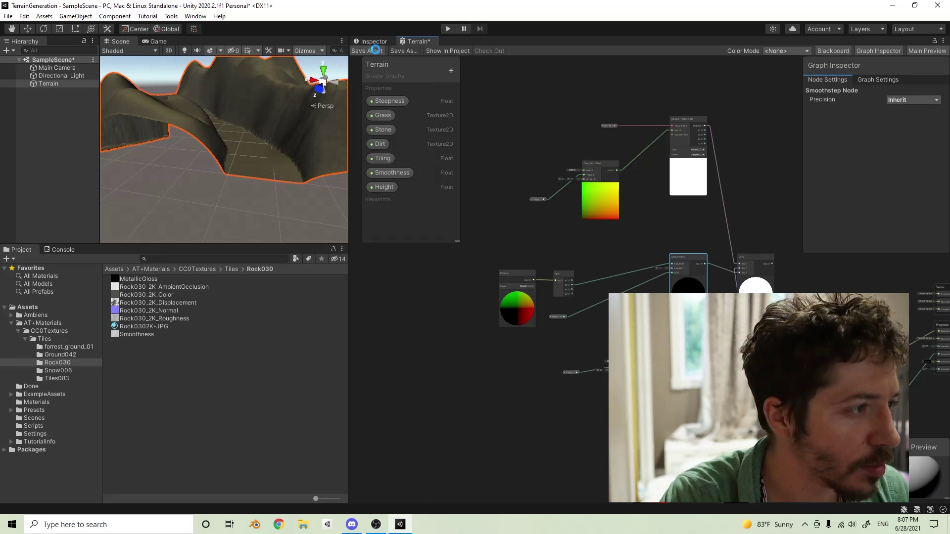
Duplicate the height Lerp, remove the copy's inherited connections, and feed the original Lerp's output into the copy's A input
middle_drag(591, 243, 512, 213)
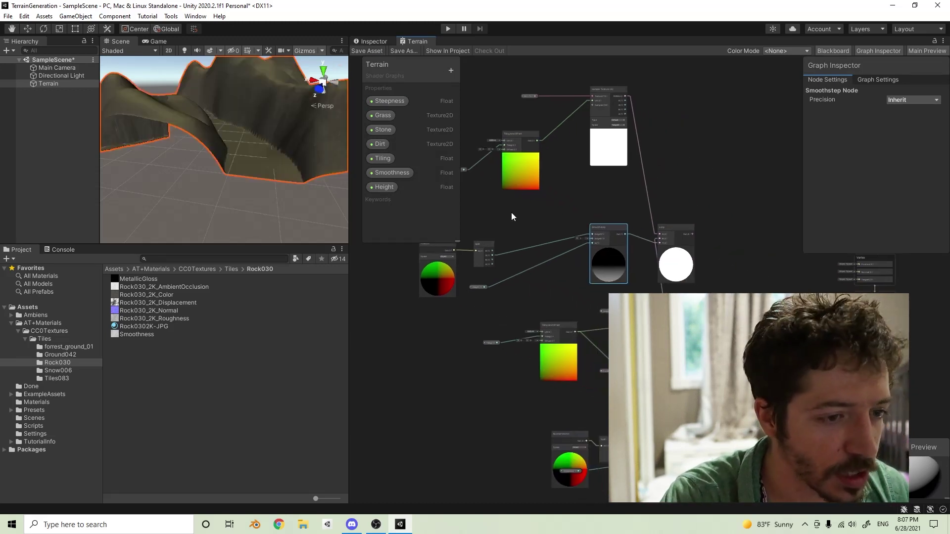
click(690, 260)
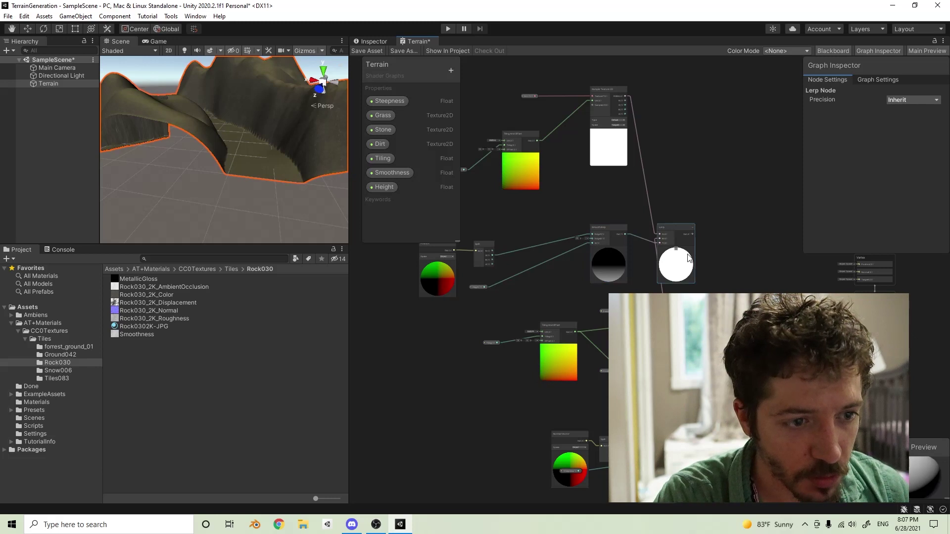
key(ctrl+d)
drag(748, 277, 774, 277)
drag(736, 245, 727, 265)
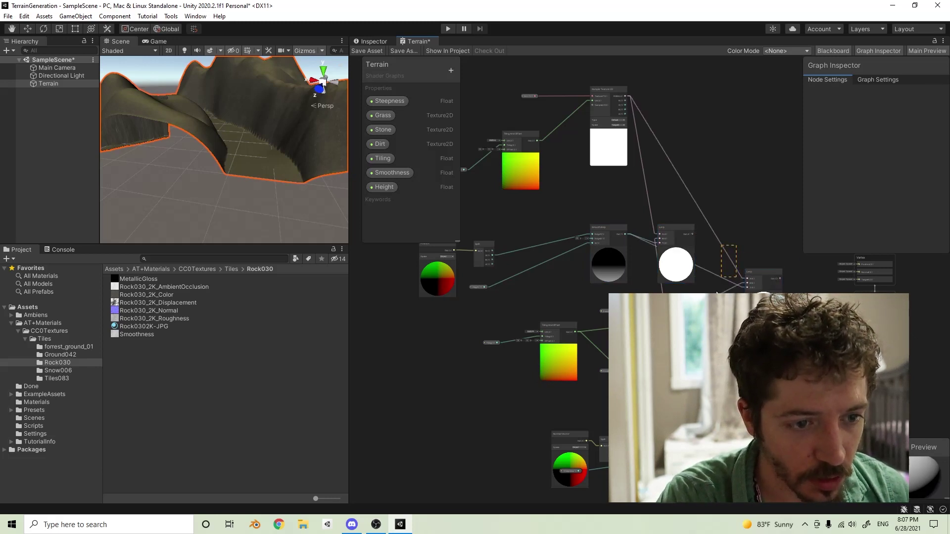
drag(693, 234, 748, 278)
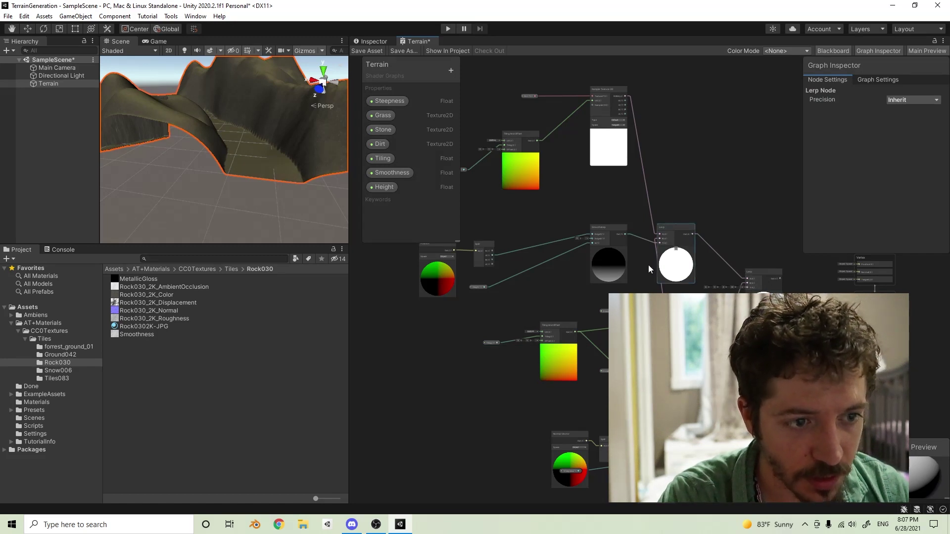
Connect the lower slope-blend nodes to the B and T inputs of the new Lerp and save the shader graph
drag(693, 458, 746, 284)
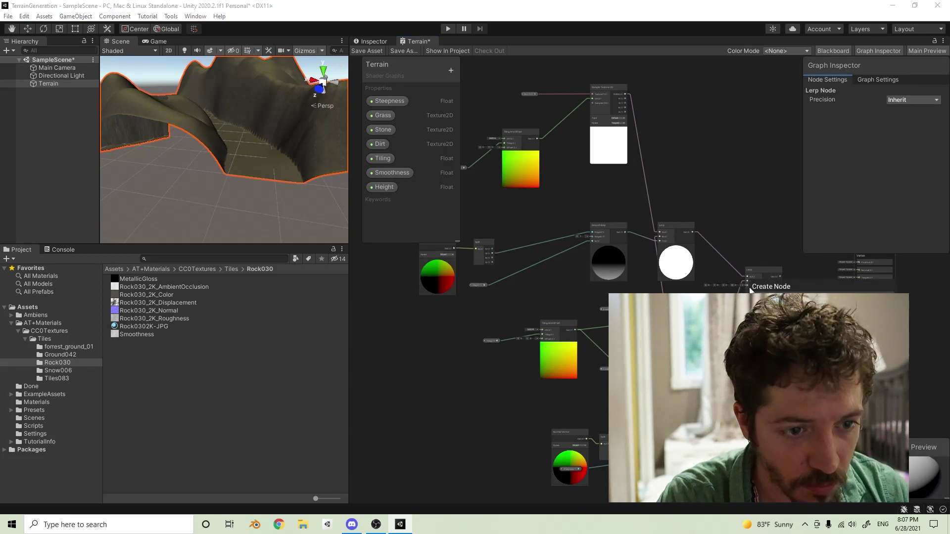
click(727, 307)
drag(692, 445, 750, 286)
scroll(718, 376, up, 2)
middle_drag(718, 376, 748, 334)
middle_drag(770, 208, 710, 245)
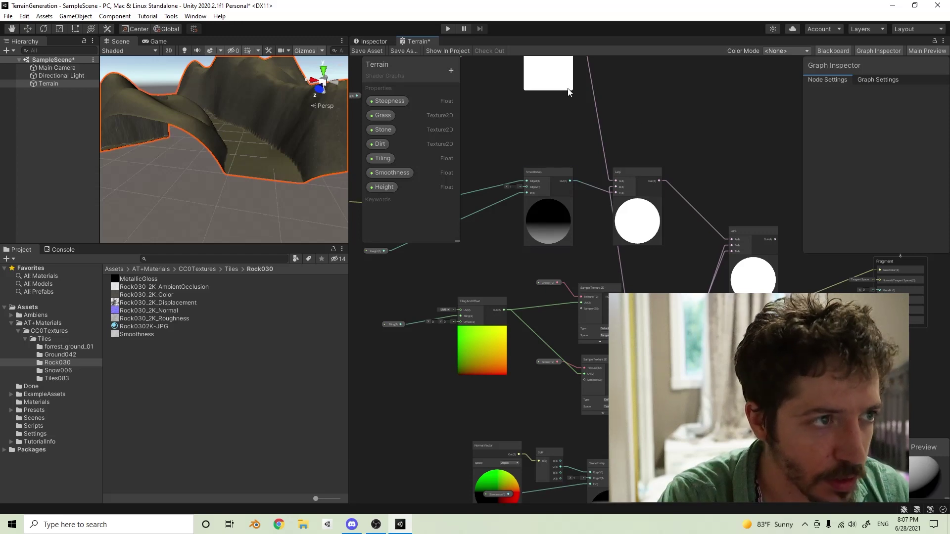
click(371, 51)
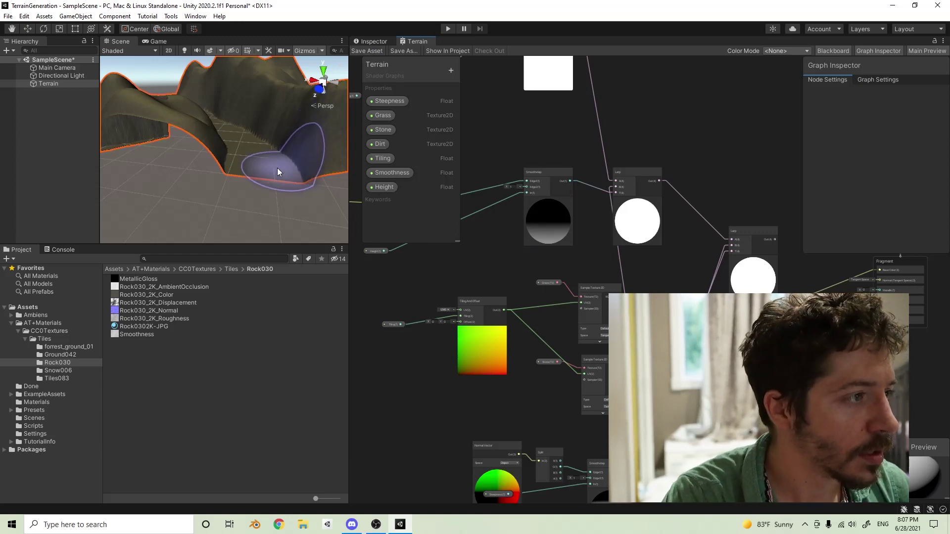
Connect the final Lerp's output to the Fragment stage's Base Color and save the shader graph
key(super)
middle_drag(766, 247, 688, 259)
click(689, 257)
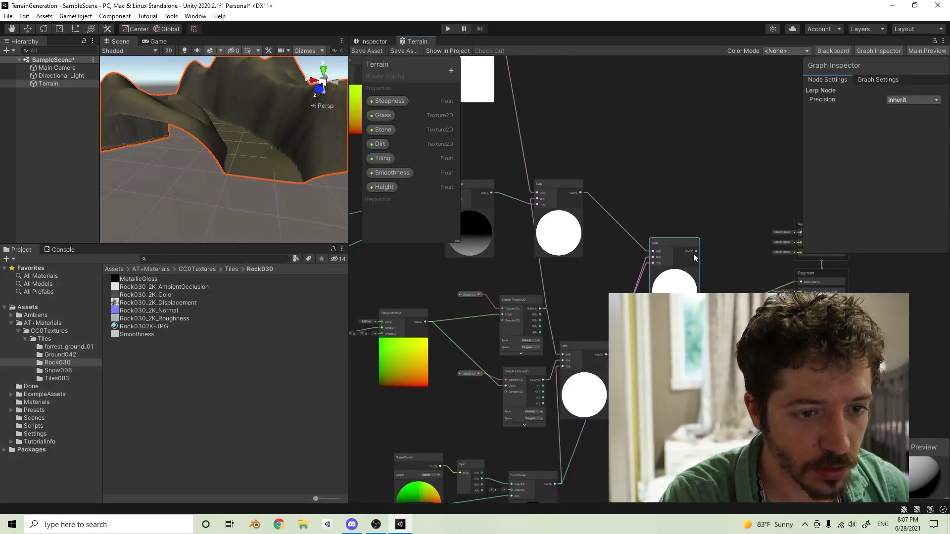
drag(696, 249, 809, 289)
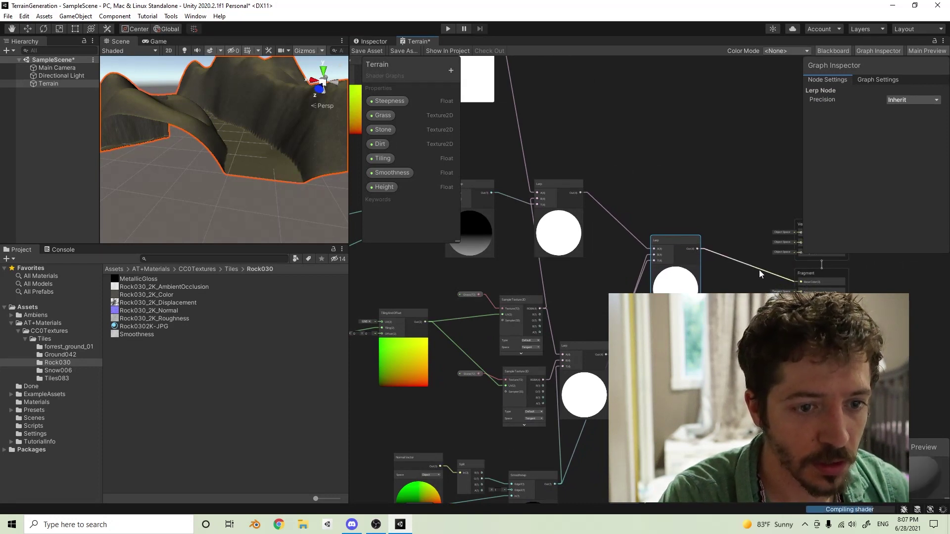
click(364, 52)
Switch the Terrain object's tool to Paint Texture to expose the Terrain material's properties
mouse_move(267, 172)
alt+mouse_down()
mouse_move(335, 251)
mouse_move(375, 219)
mouse_move(298, 233)
mouse_move(267, 186)
mouse_move(248, 213)
mouse_move(212, 187)
mouse_move(221, 232)
mouse_move(299, 281)
mouse_move(326, 254)
mouse_move(274, 198)
mouse_move(262, 209)
alt+mouse_up()
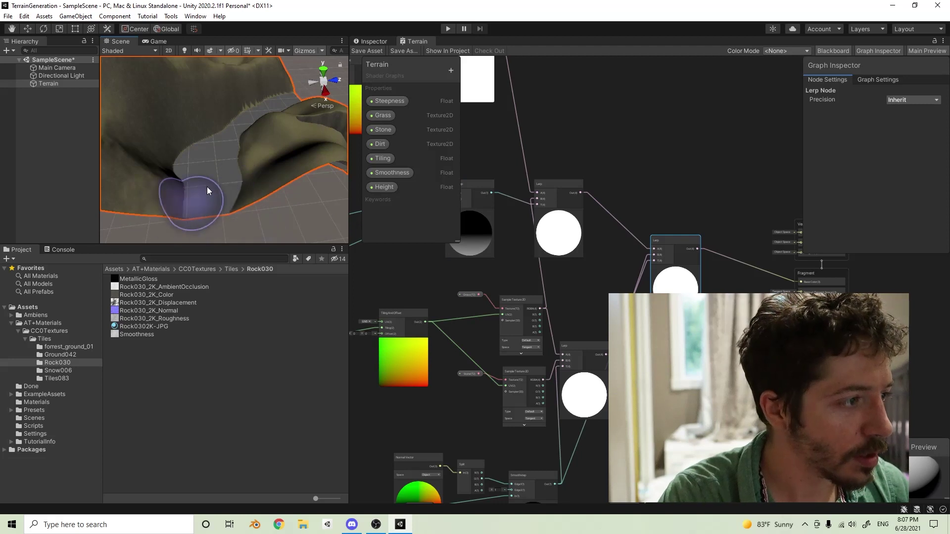
key(alt+shift)
alt+drag(191, 202, 146, 104)
click(369, 51)
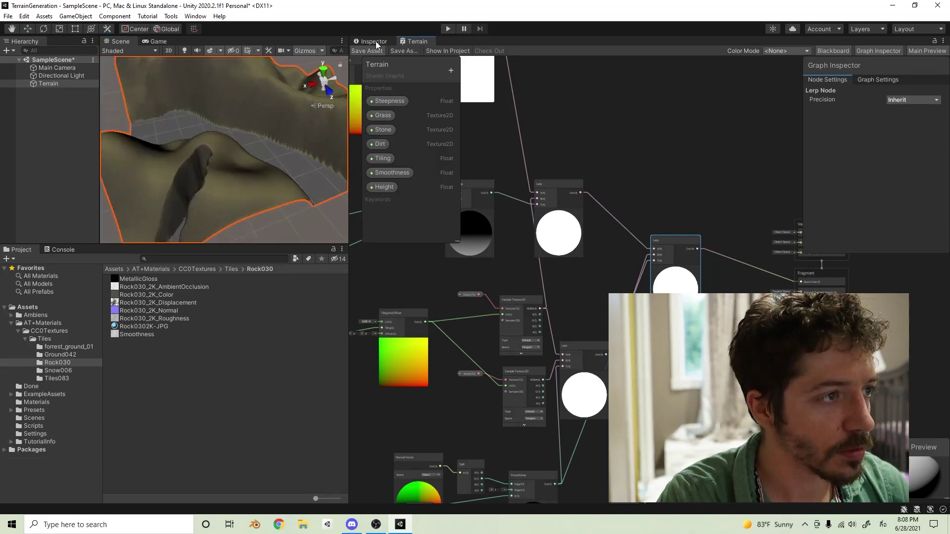
click(376, 42)
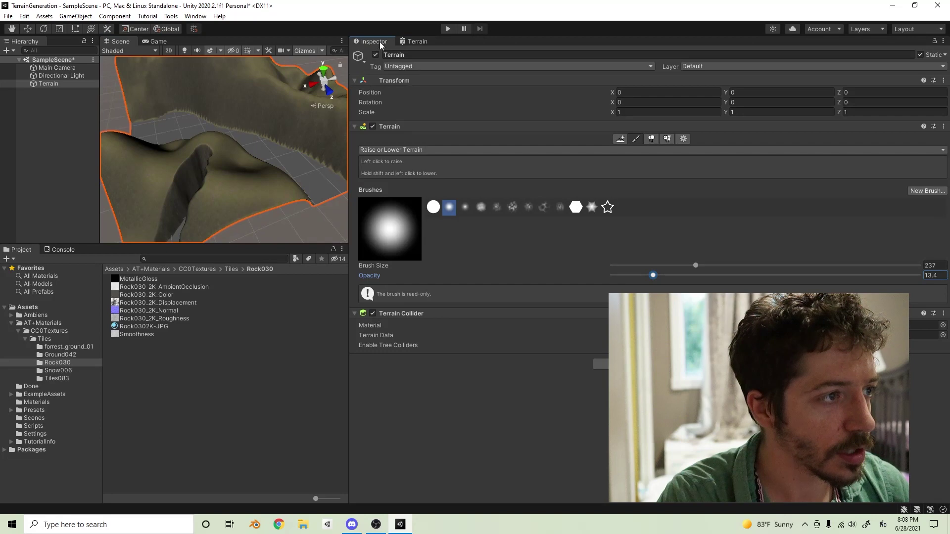
click(426, 149)
click(402, 183)
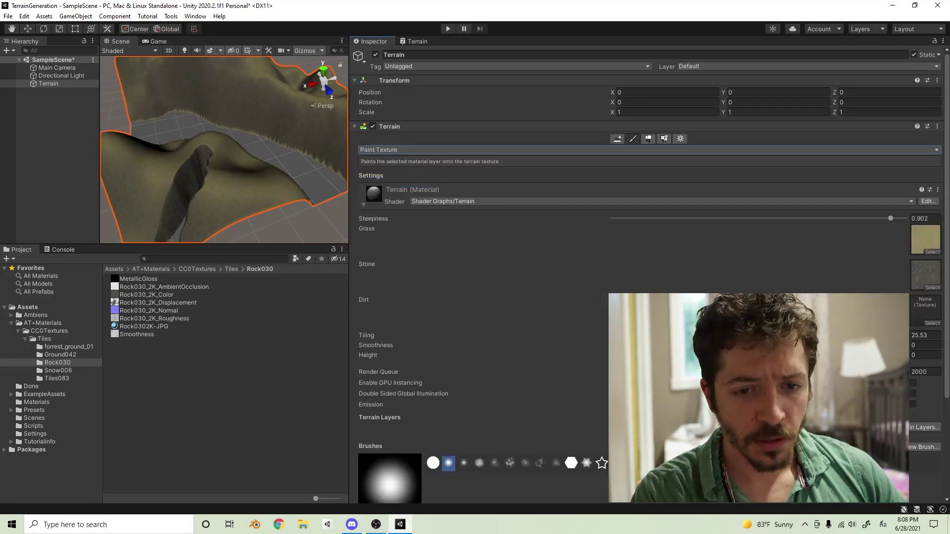
scroll(643, 272, down, 3)
Assign Ground042_2K_Color from the Ground042 folder as the Dirt texture of the Terrain material
key(alt+Tab)
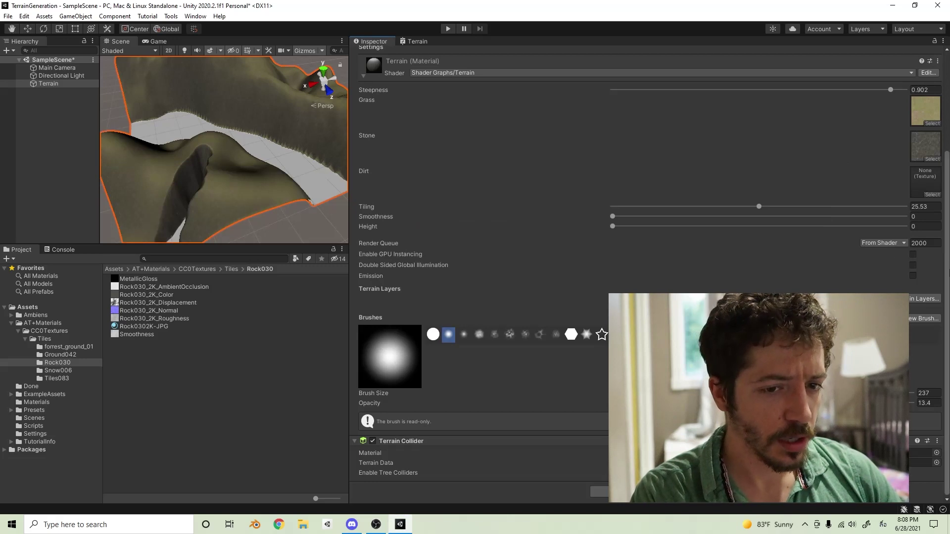
click(240, 270)
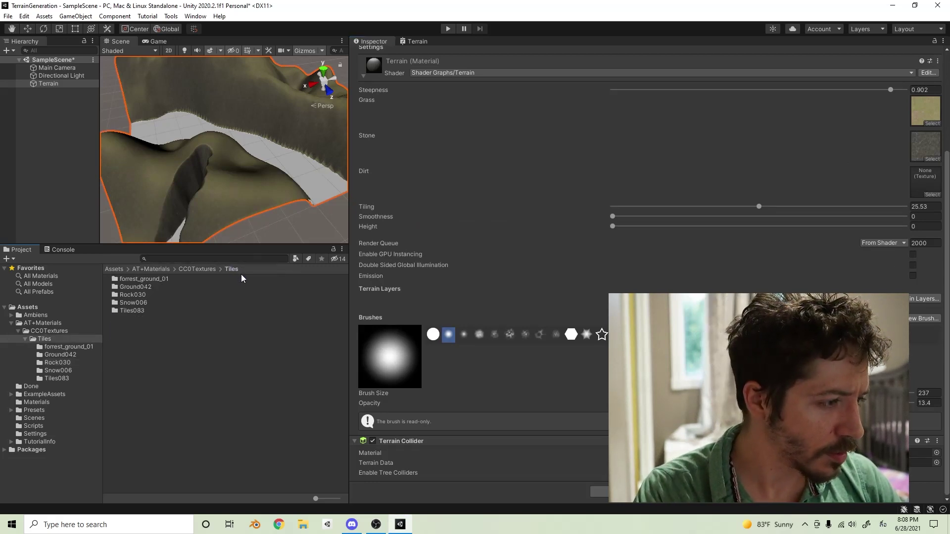
double_click(144, 287)
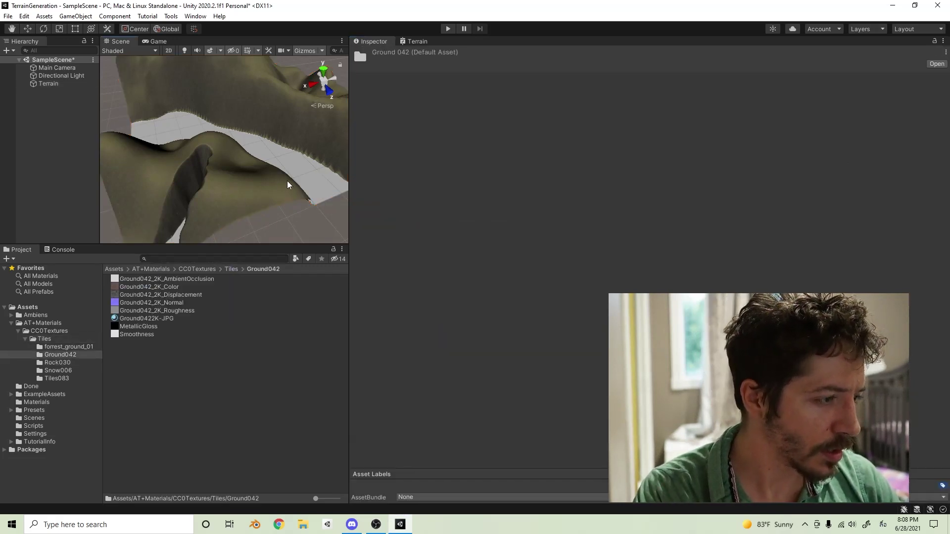
click(319, 200)
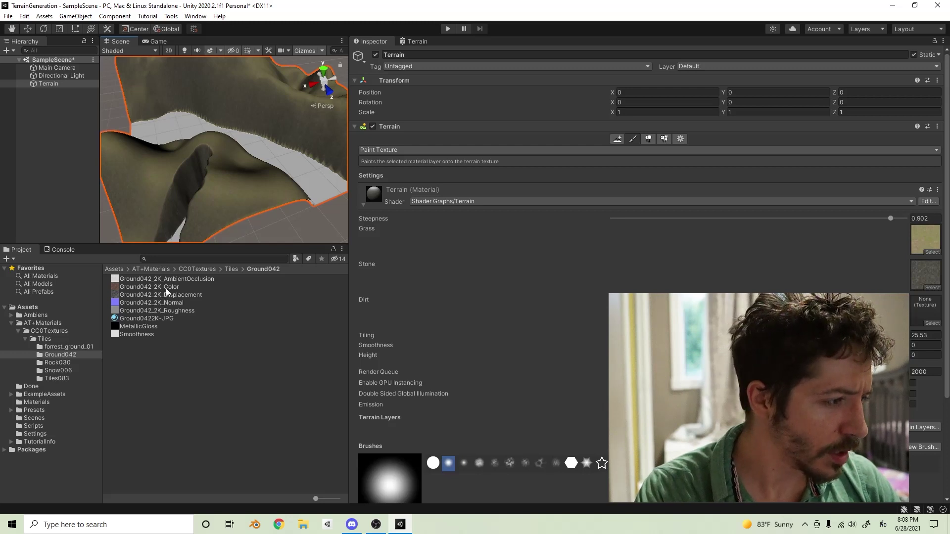
drag(920, 313, 922, 312)
Set the Terrain material's Height to 25.6 while viewing the terrain in the scene
mouse_move(224, 168)
alt+mouse_down()
mouse_move(181, 172)
mouse_move(49, 130)
mouse_move(178, 145)
mouse_move(110, 159)
alt+mouse_up()
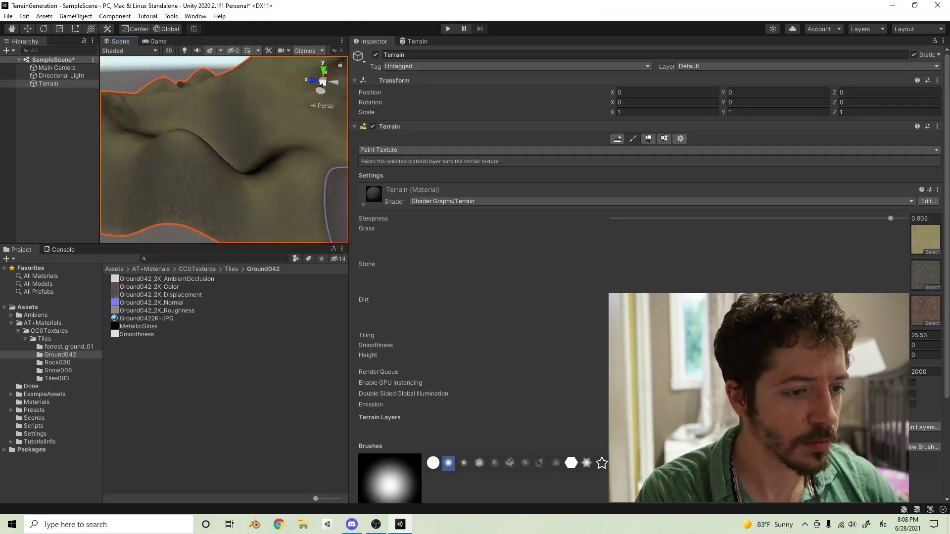
drag(743, 355, 885, 355)
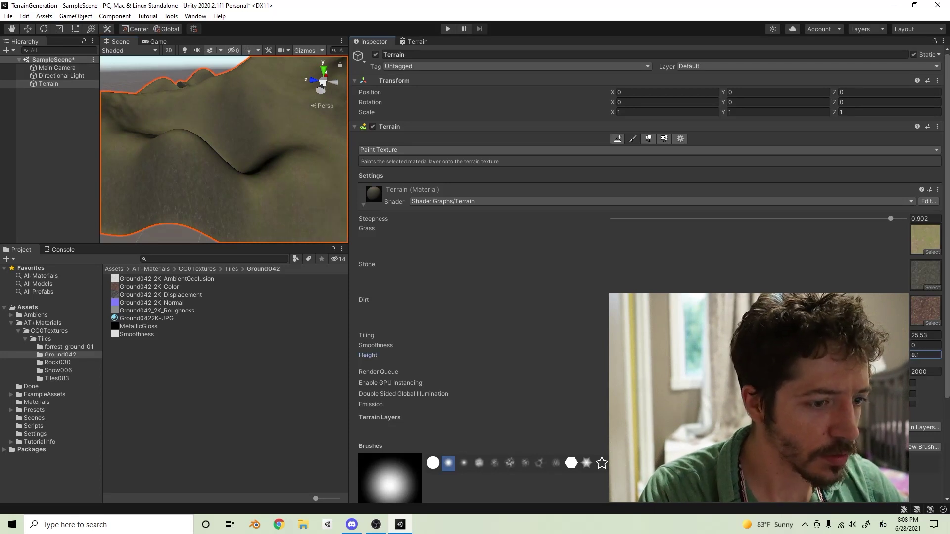
drag(770, 355, 790, 355)
alt+drag(181, 197, 435, 208)
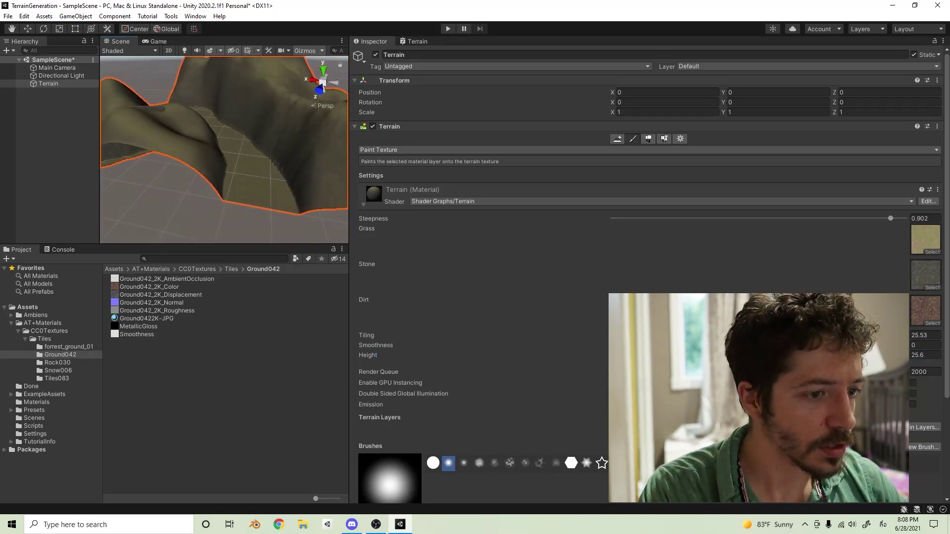
Try Height values of 4 and 0 on the Terrain material and inspect the valley floor and hills in the scene
key(BackSpace)
key(BackSpace)
key(BackSpace)
text(3.6)
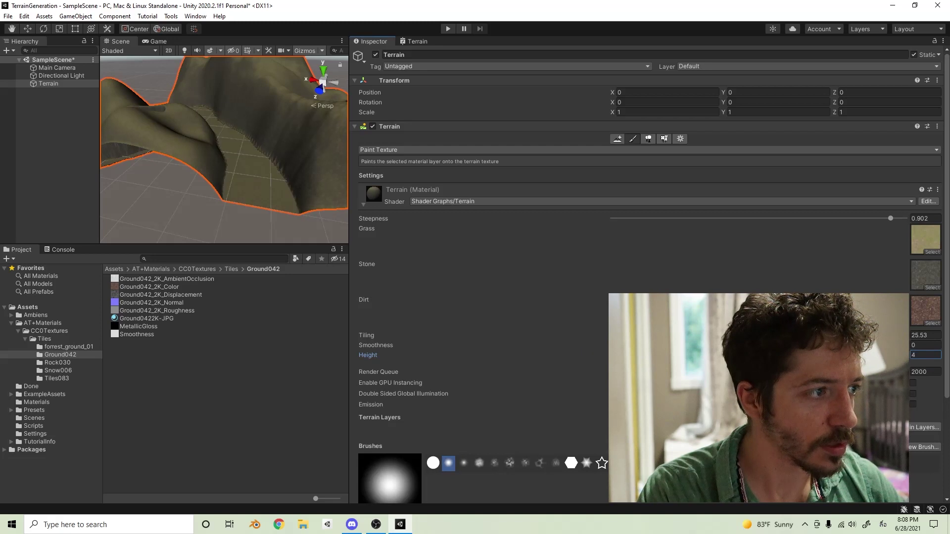
key(BackSpace)
key(BackSpace)
key(BackSpace)
key(BackSpace)
text(0.1)
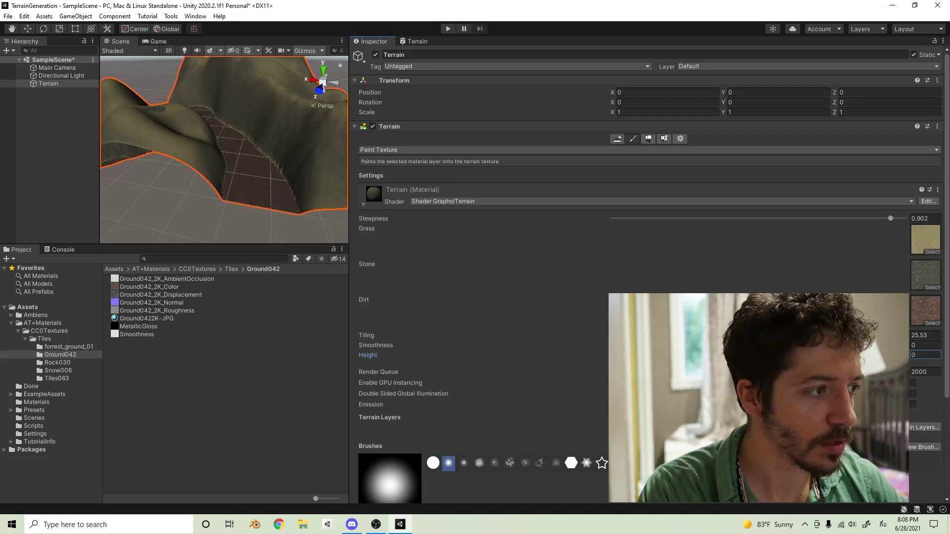
mouse_move(209, 162)
alt+mouse_down()
mouse_move(299, 176)
mouse_move(371, 161)
mouse_move(455, 170)
mouse_move(159, 159)
alt+mouse_up()
alt+drag(263, 165, 197, 163)
alt+drag(312, 170, 285, 168)
right_drag(285, 168, 198, 151)
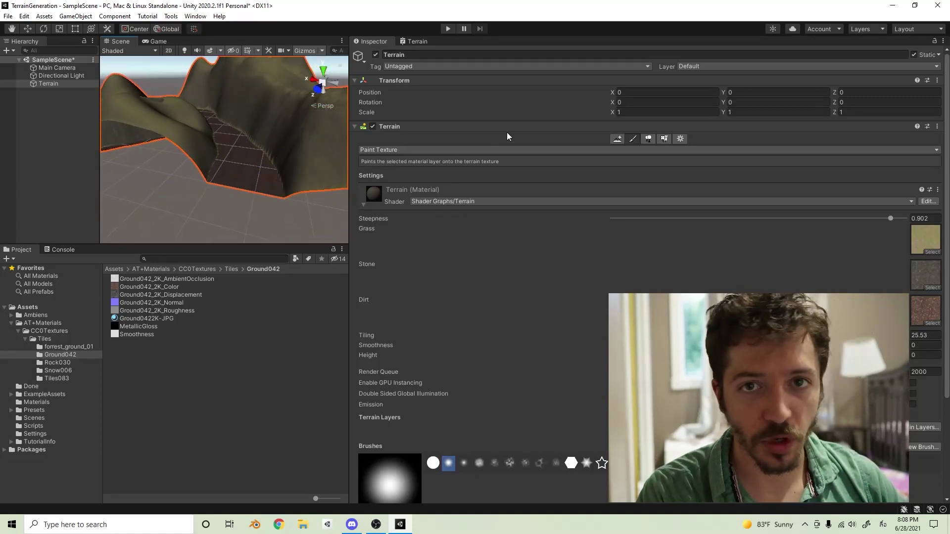
right_drag(265, 159, 548, 164)
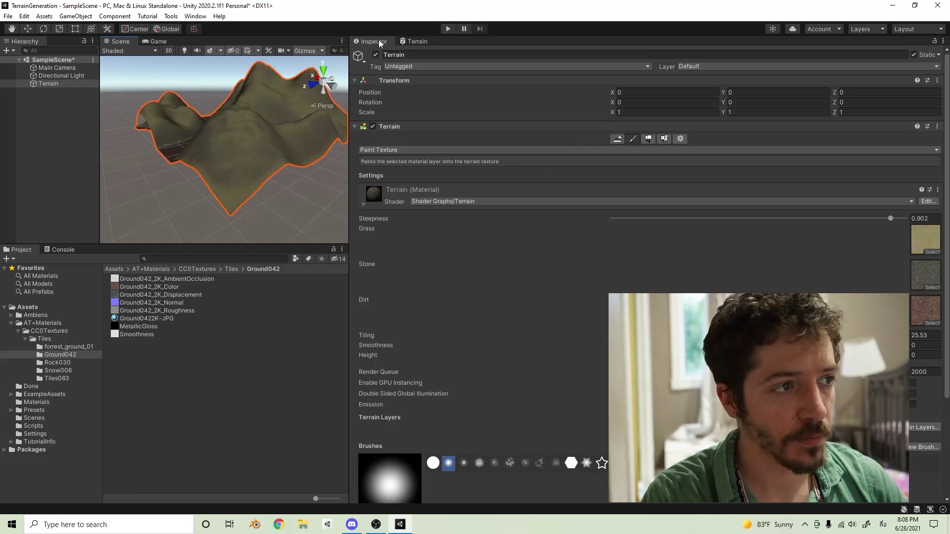
Return to the Terrain shader graph and move the Smoothness property node away from the blend nodes, just below the Fragment block
click(417, 42)
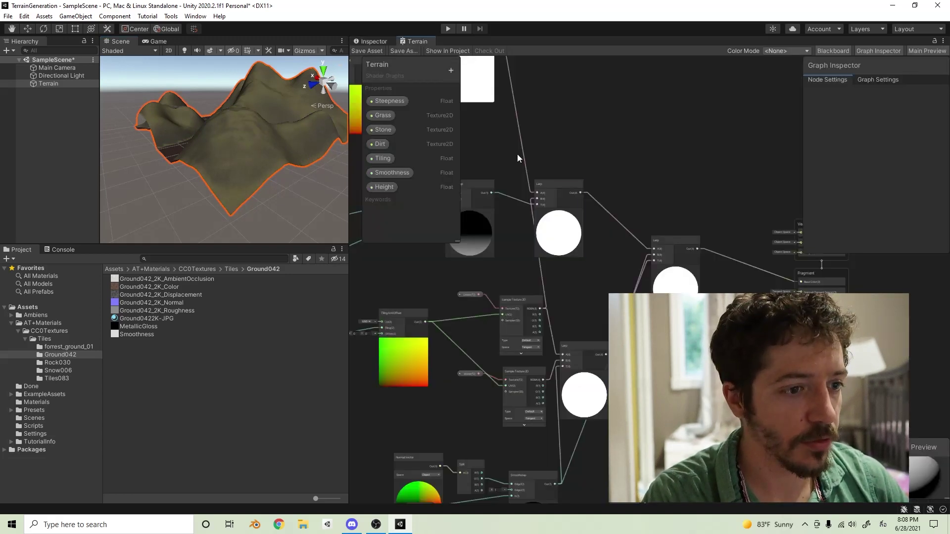
scroll(610, 215, down, 3)
scroll(695, 204, down, 2)
drag(551, 292, 551, 292)
drag(709, 142, 629, 229)
drag(571, 274, 565, 267)
click(704, 146)
drag(696, 210, 691, 175)
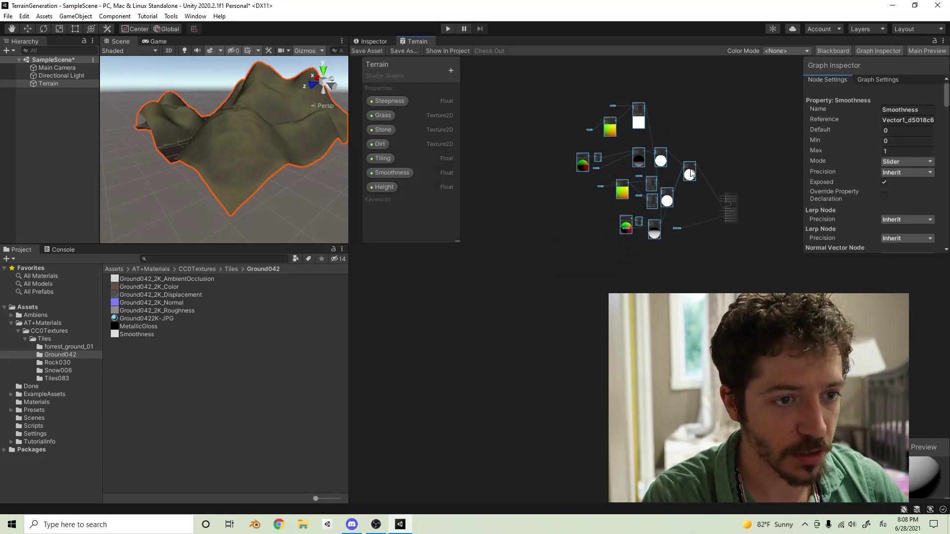
click(680, 227)
click(677, 229)
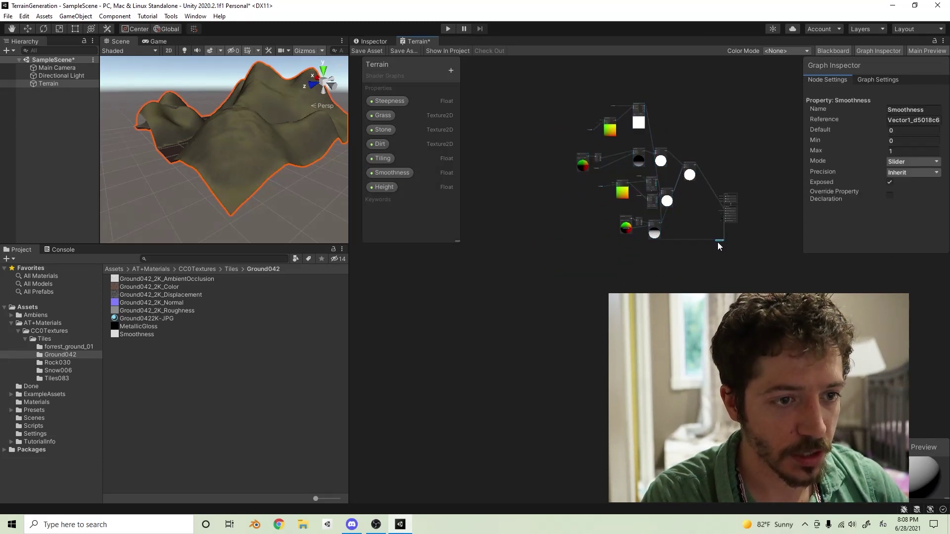
Duplicate the whole network of texture blend nodes, excluding Smoothness, and place the copy below the original
drag(691, 105, 531, 249)
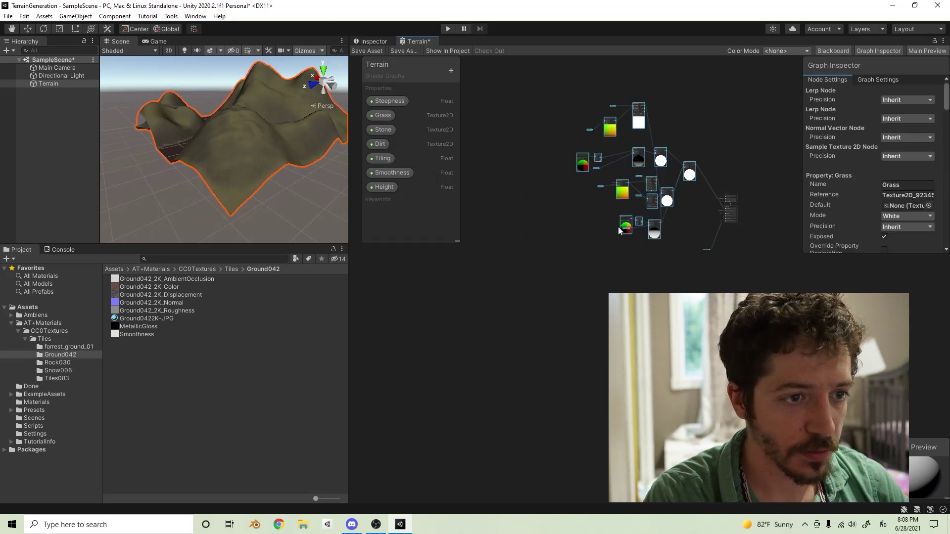
key(ctrl+d)
drag(633, 208, 599, 261)
click(674, 294)
scroll(654, 274, up, 6)
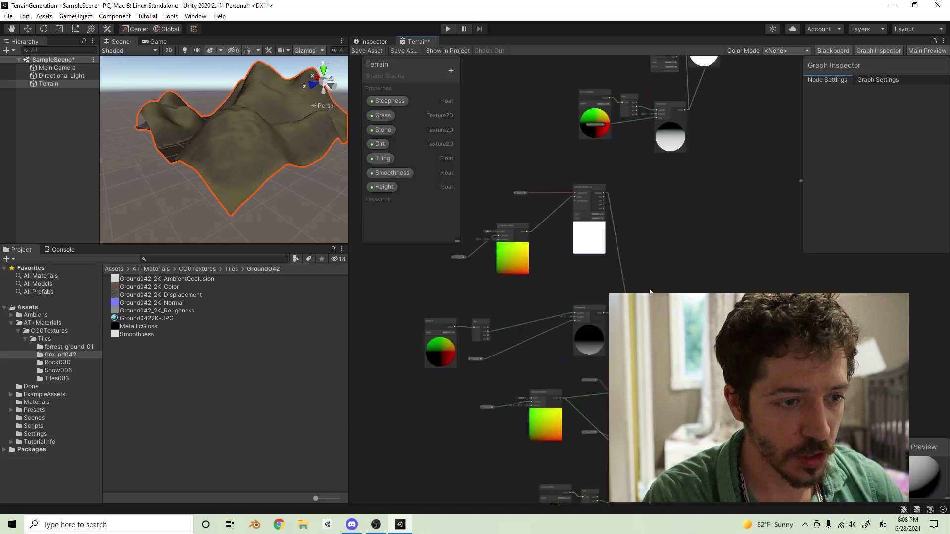
Add a Texture2D property named DirtNormal to the Terrain shader graph
click(612, 212)
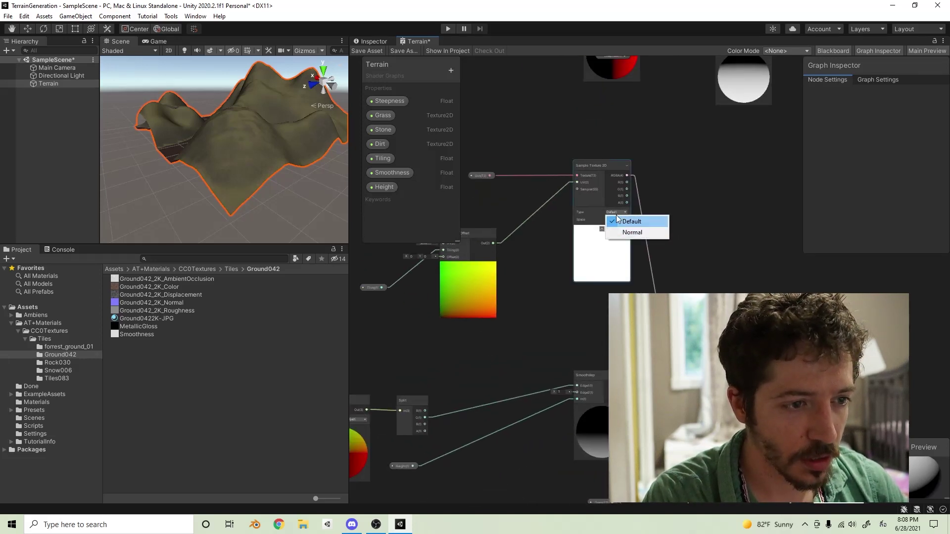
click(451, 70)
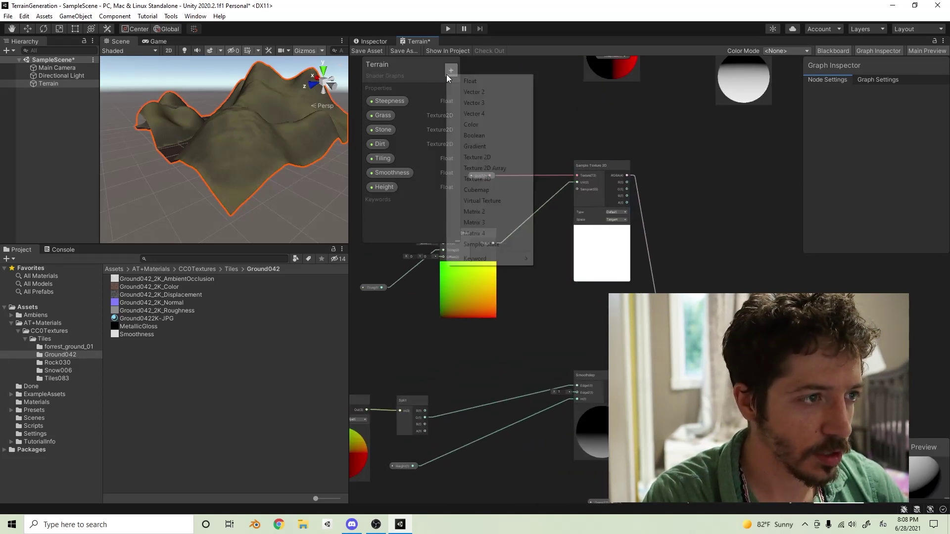
click(486, 154)
click(420, 203)
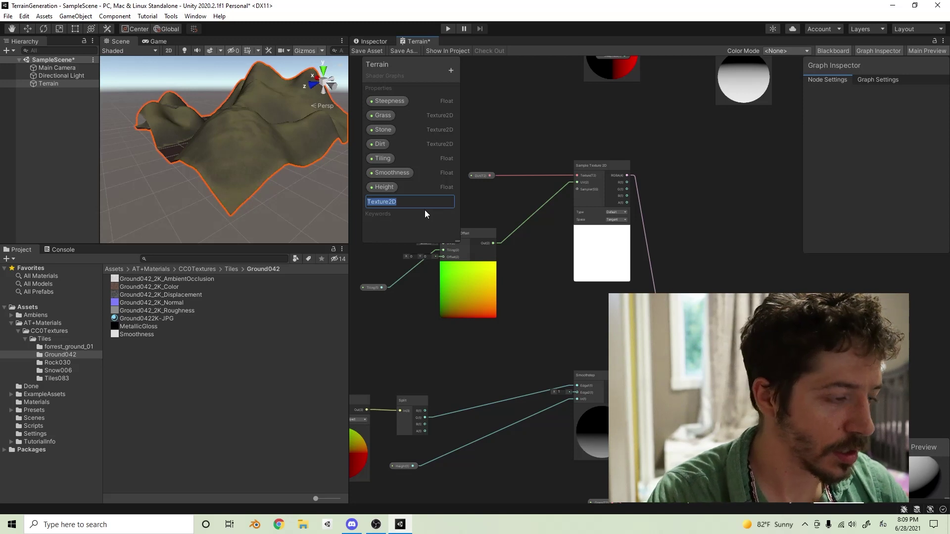
text(gr)
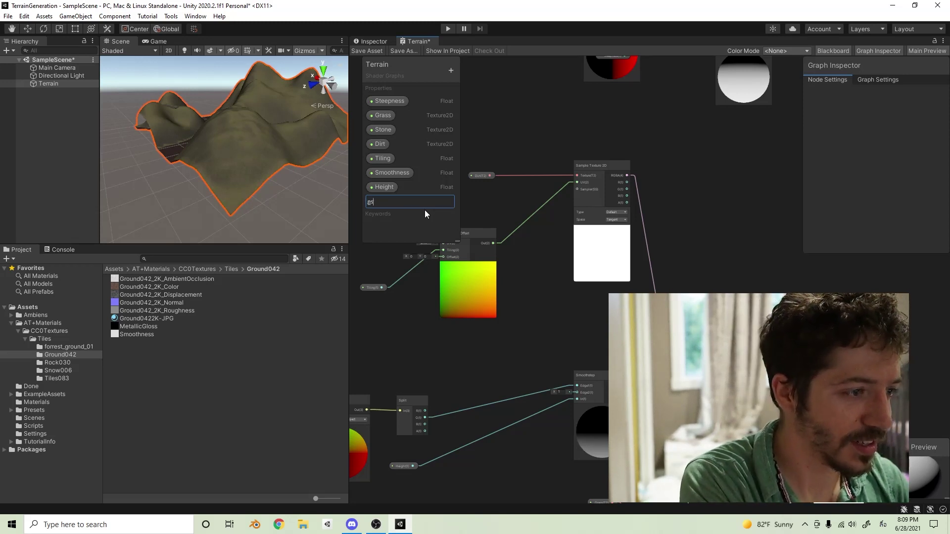
key(BackSpace)
key(BackSpace)
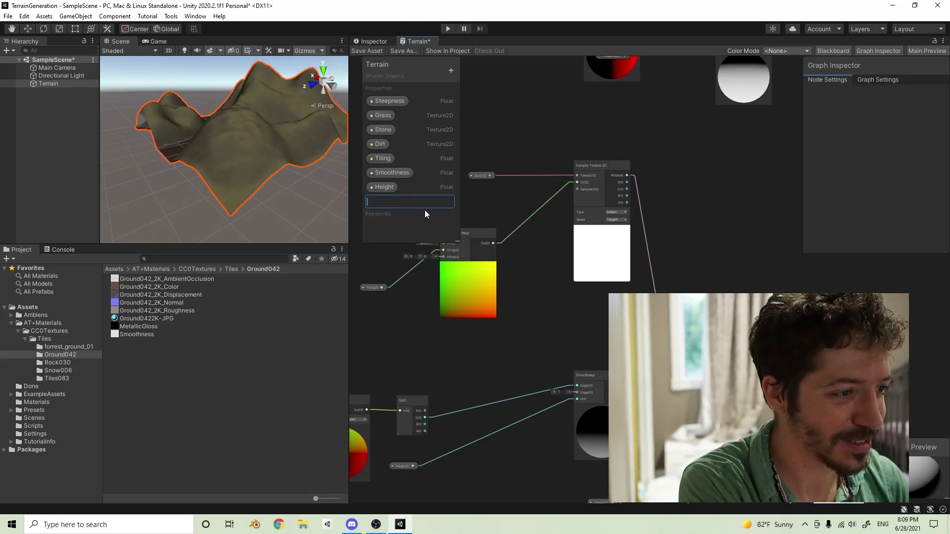
text(DirtNormal)
key(Return)
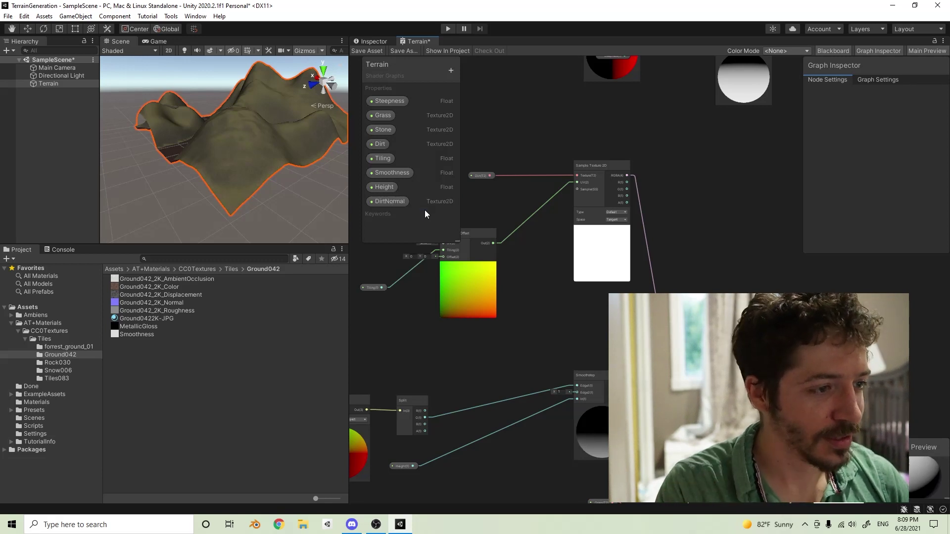
Place a DirtNormal node above the duplicated Dirt node and set the property's mode to Bump
drag(396, 201, 494, 169)
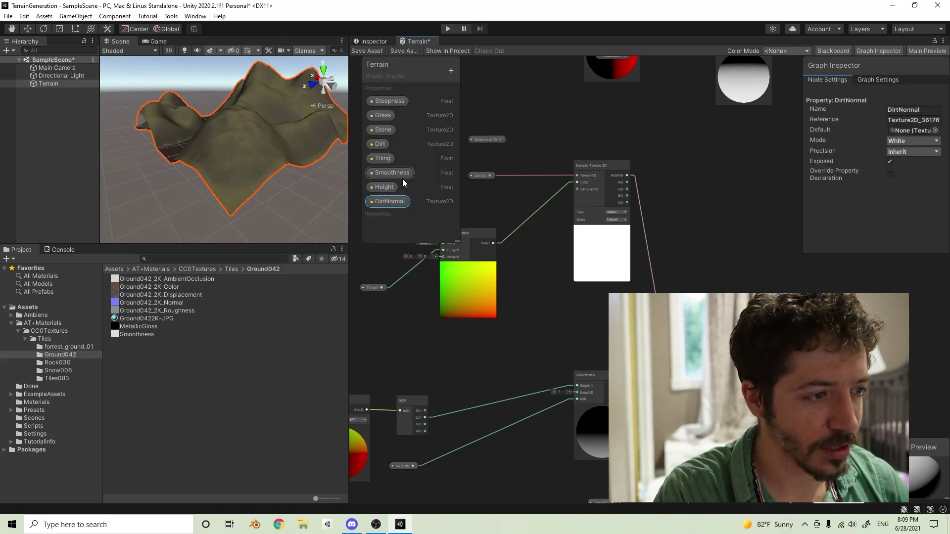
click(902, 141)
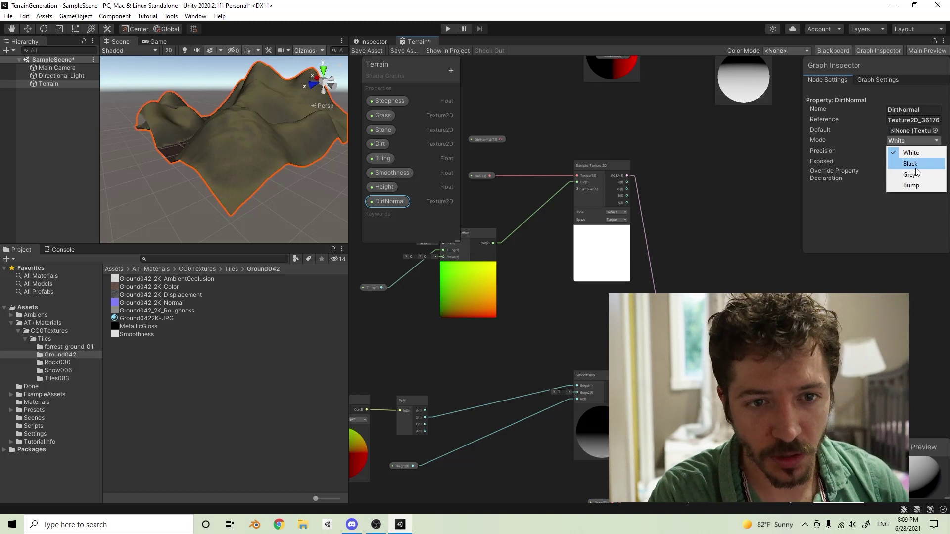
click(919, 186)
Connect DirtNormal to the duplicated Dirt Sample Texture 2D's Texture input and set that sampler's type to Normal
drag(501, 140, 577, 175)
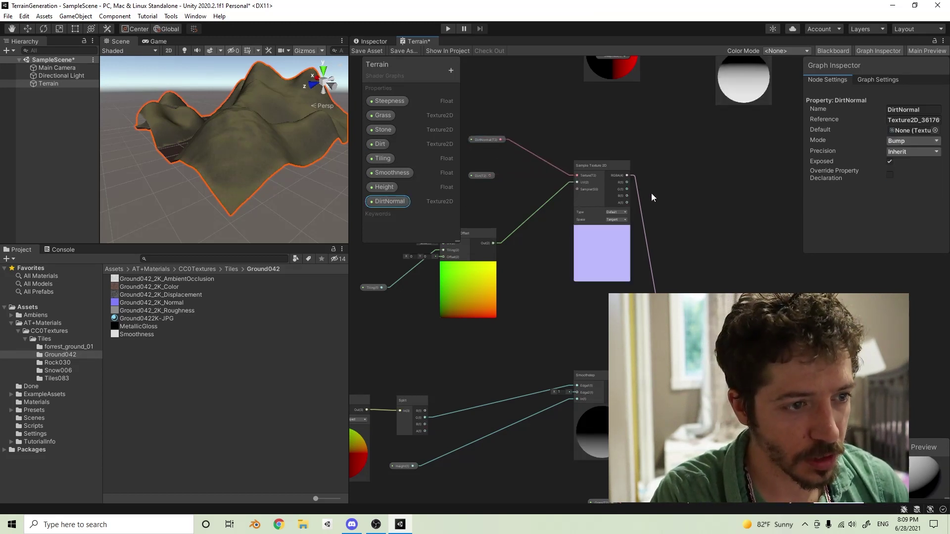
click(617, 212)
click(631, 232)
middle_drag(646, 215, 663, 251)
scroll(541, 268, down, 3)
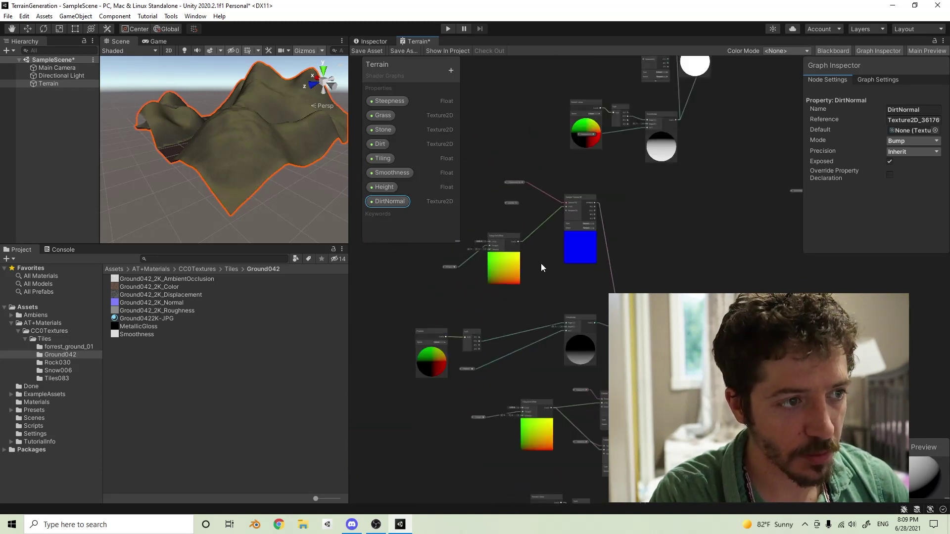
scroll(678, 218, down, 2)
Delete the entire duplicated blend network below the original, including the DirtNormal node
drag(687, 200, 503, 424)
click(662, 215)
drag(406, 488, 406, 488)
click(701, 191)
drag(451, 435, 451, 435)
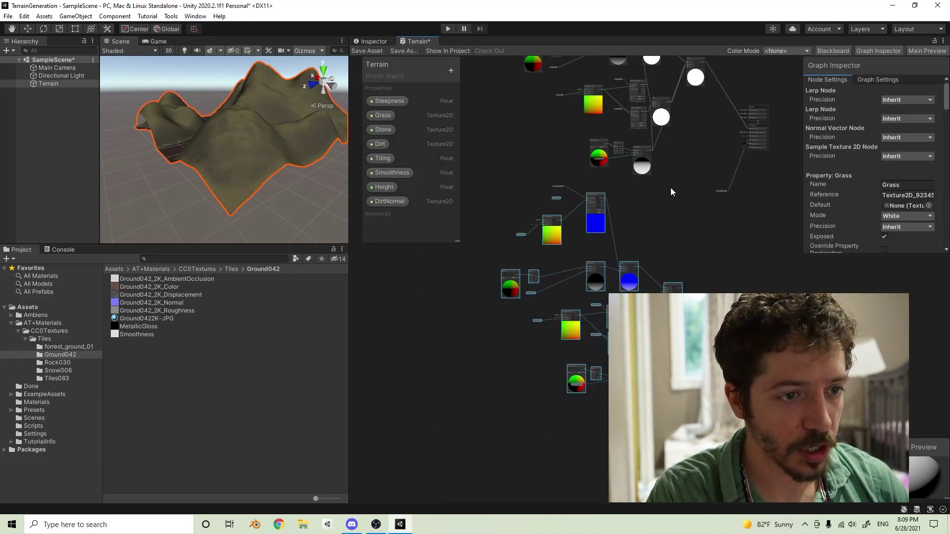
drag(696, 179, 518, 317)
drag(473, 433, 473, 433)
key(Delete)
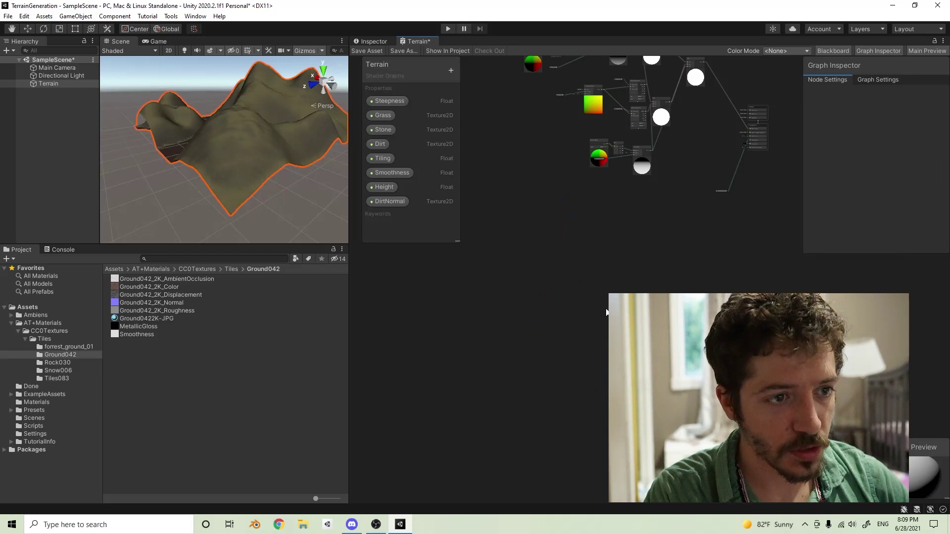
Move the Tiling and Tiling And Offset nodes of the Grass and Stone branch farther away from their texture samples
middle_drag(605, 136, 598, 265)
scroll(598, 264, up, 4)
scroll(591, 322, down, 6)
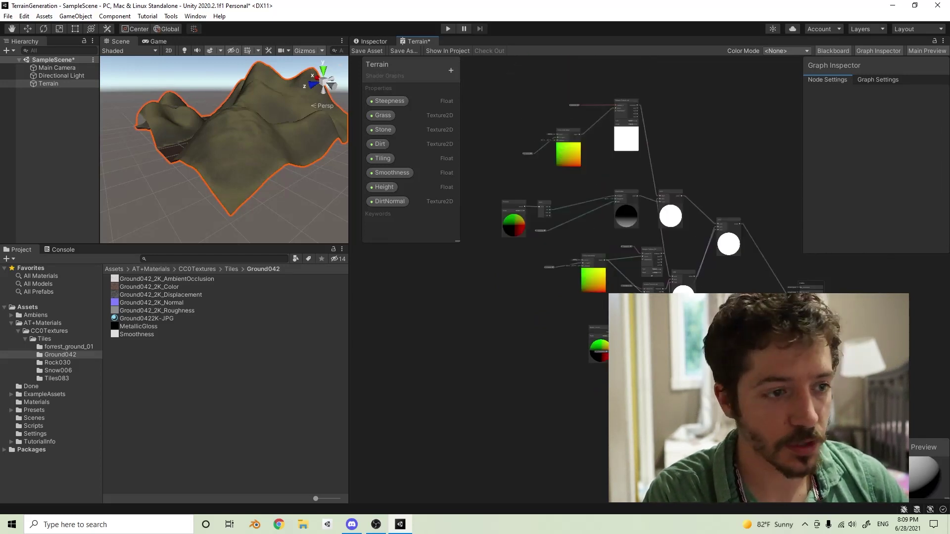
scroll(600, 355, up, 4)
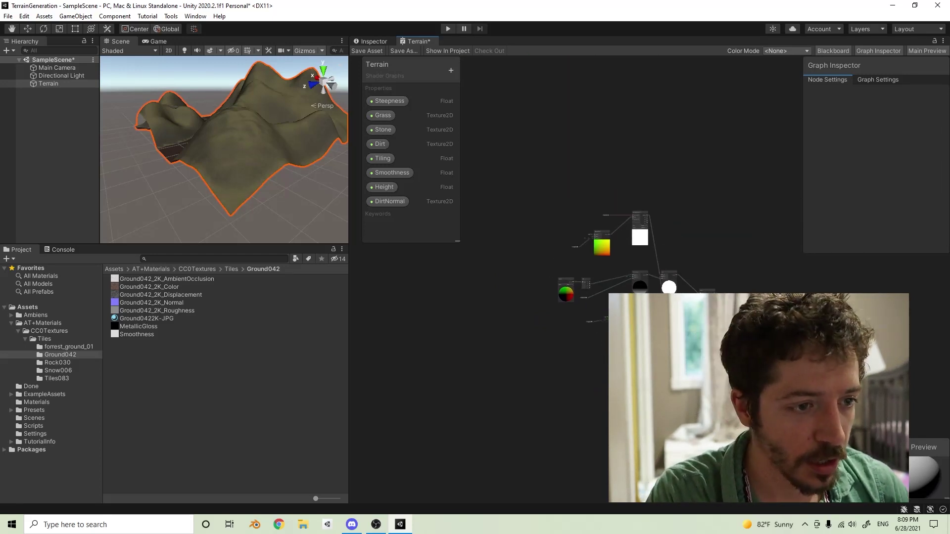
middle_drag(525, 306, 525, 339)
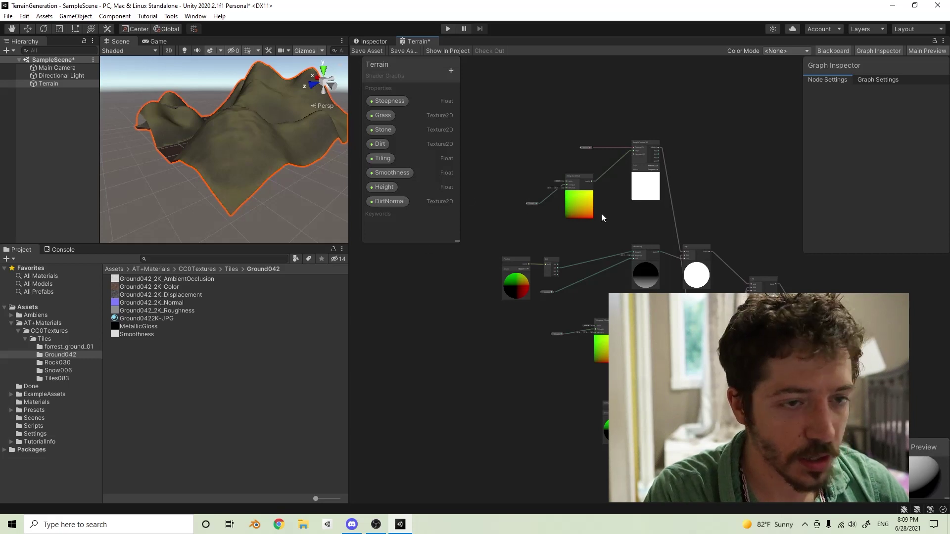
middle_drag(613, 221, 619, 307)
scroll(621, 307, up, 4)
middle_drag(702, 285, 652, 273)
middle_drag(708, 313, 693, 258)
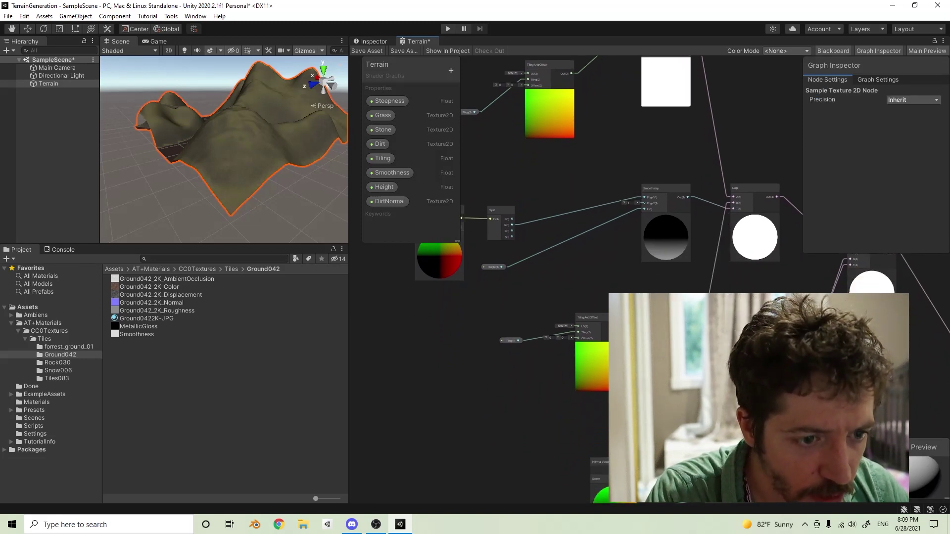
drag(605, 324, 569, 317)
drag(505, 342, 460, 341)
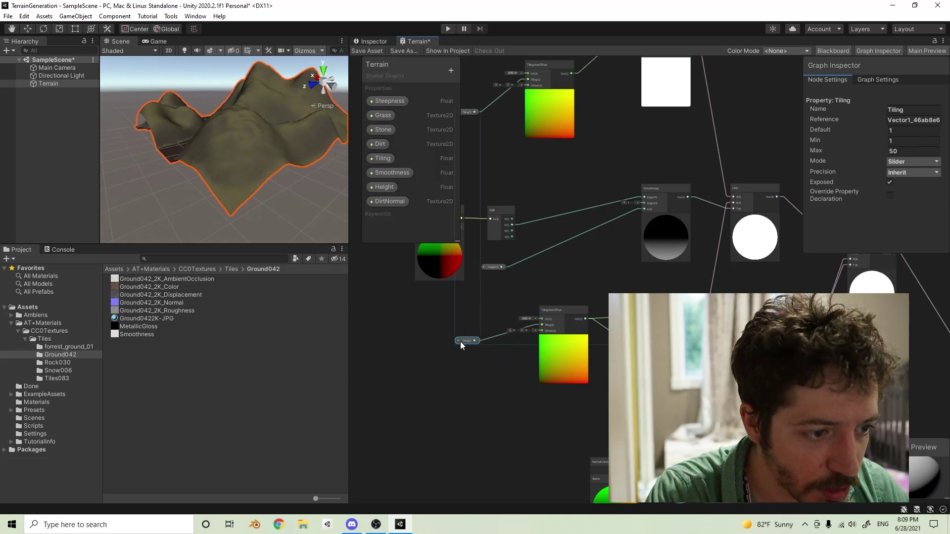
drag(573, 315, 521, 341)
drag(438, 342, 387, 346)
Rearrange the Grass and Stone sample nodes and their tiling nodes to open space for another texture sample
drag(690, 306, 613, 297)
click(382, 115)
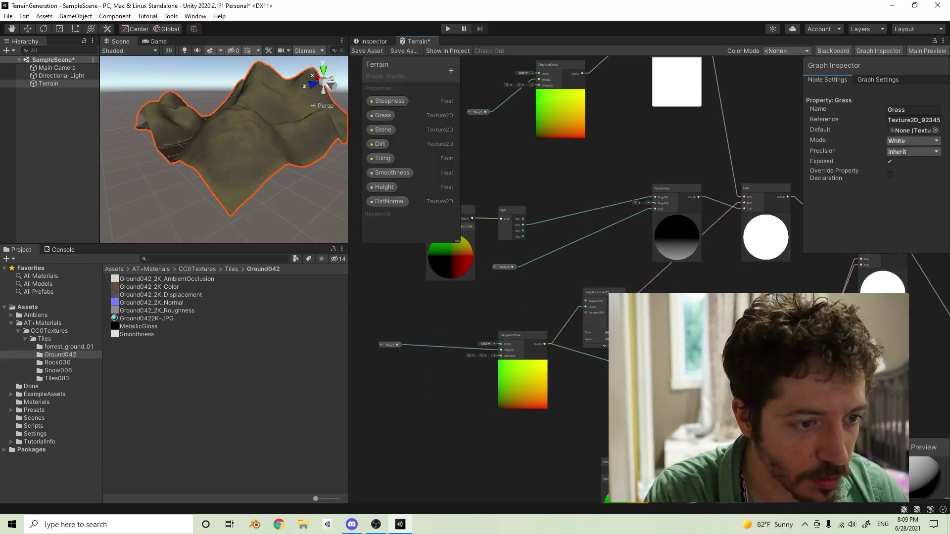
drag(515, 340, 444, 367)
drag(390, 346, 428, 352)
drag(544, 375, 523, 370)
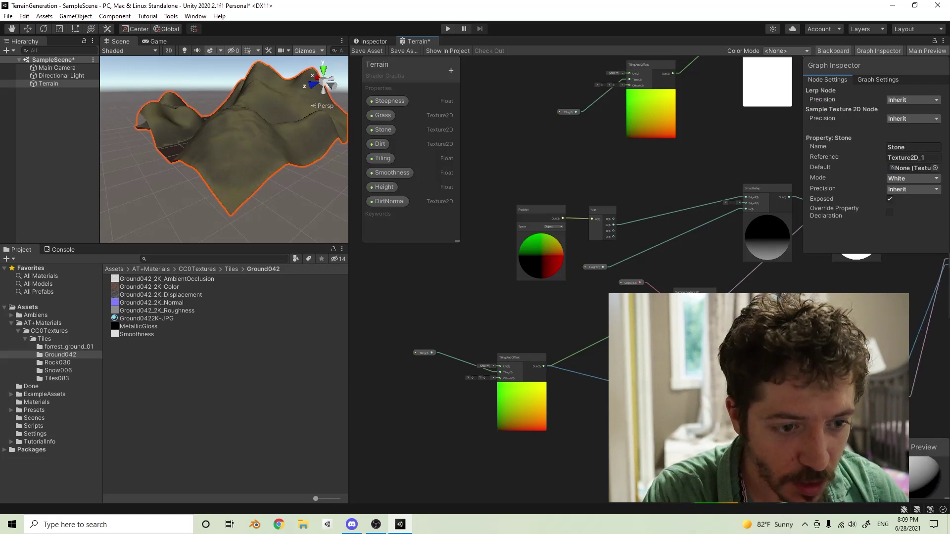
click(697, 292)
click(637, 283)
click(684, 284)
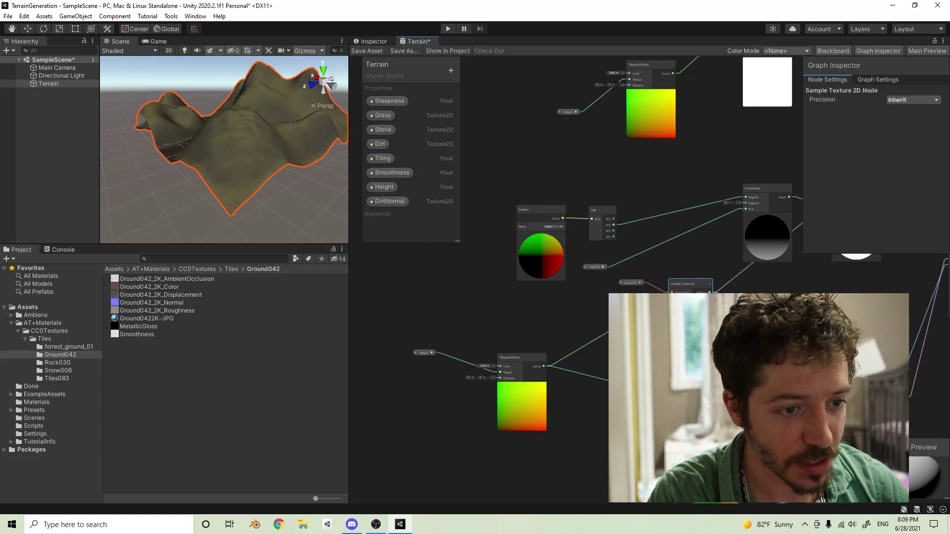
Add a Texture2D property named Snow and list it directly below Dirt
click(451, 70)
click(529, 151)
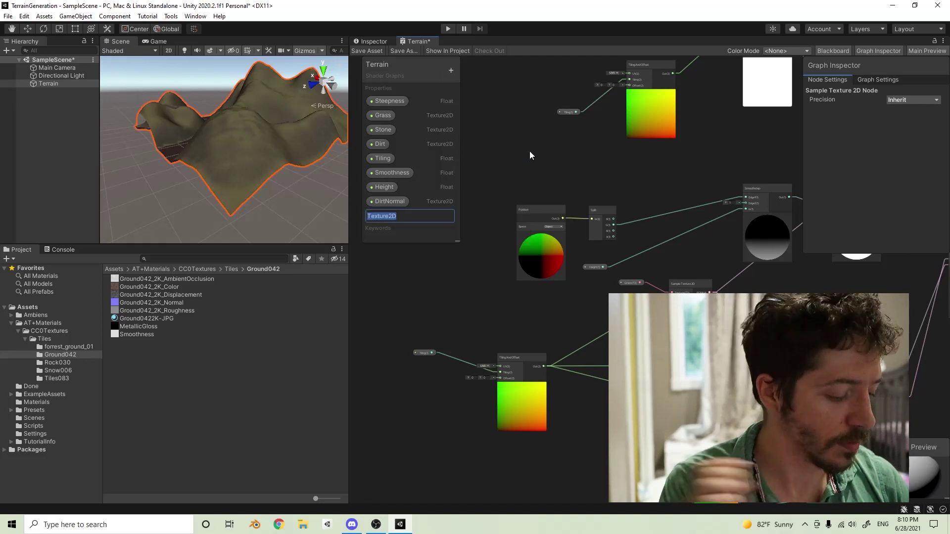
text(Snow)
key(Return)
drag(404, 213, 388, 161)
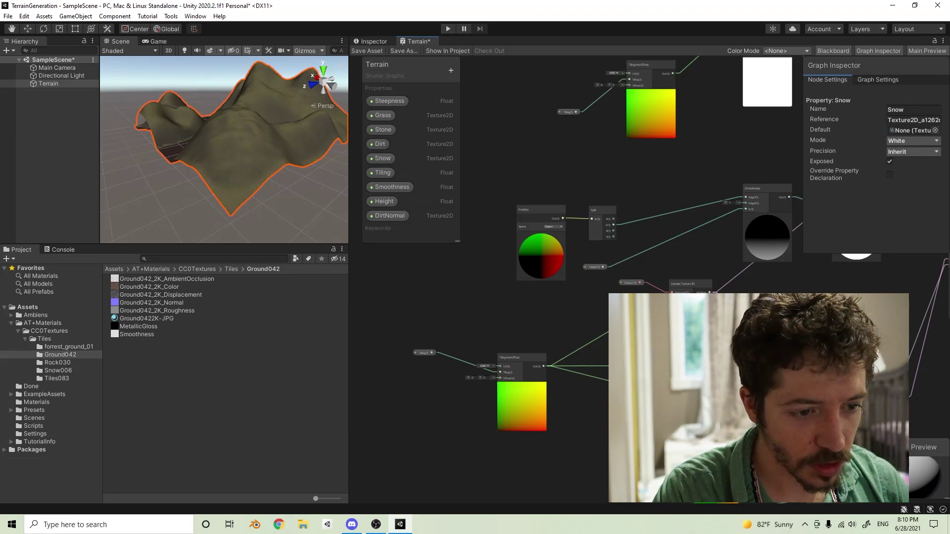
Blend the Grass and Snow texture samples with a duplicated Lerp node, removing its inherited B and T connections
click(690, 317)
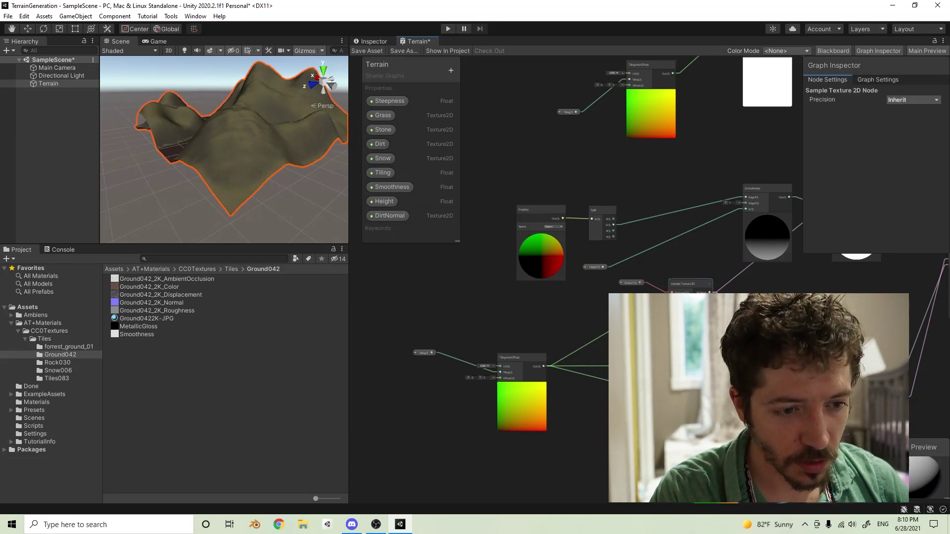
middle_drag(785, 347, 693, 327)
click(717, 342)
drag(717, 342, 738, 280)
click(683, 317)
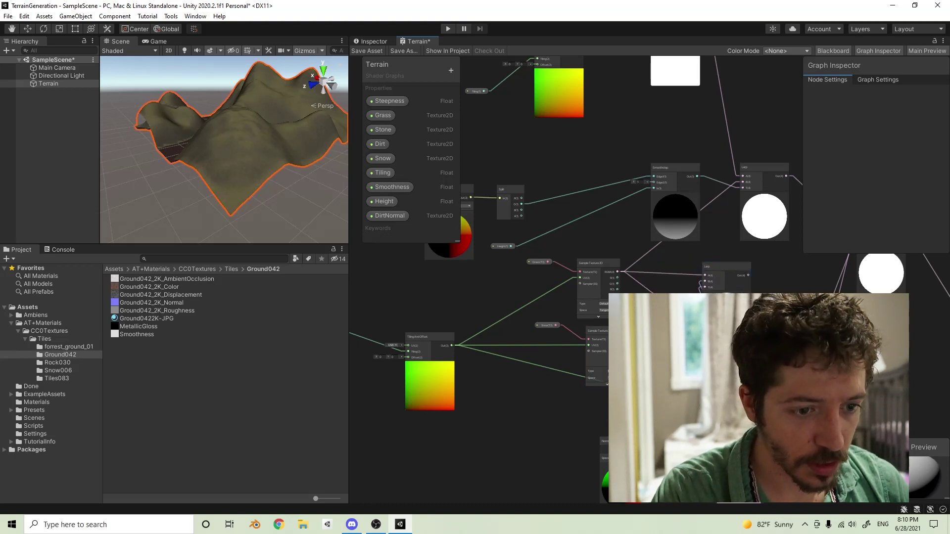
key(Delete)
key(Delete)
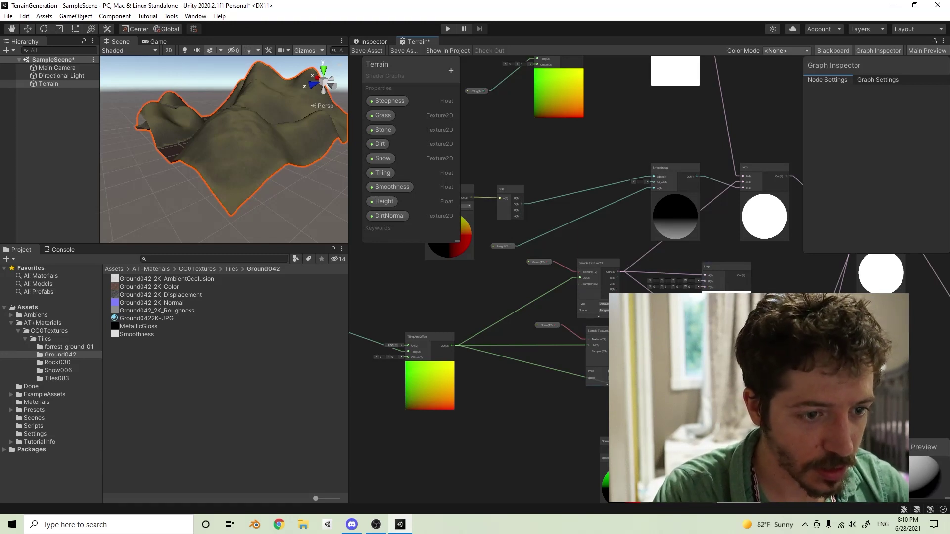
drag(729, 275, 729, 283)
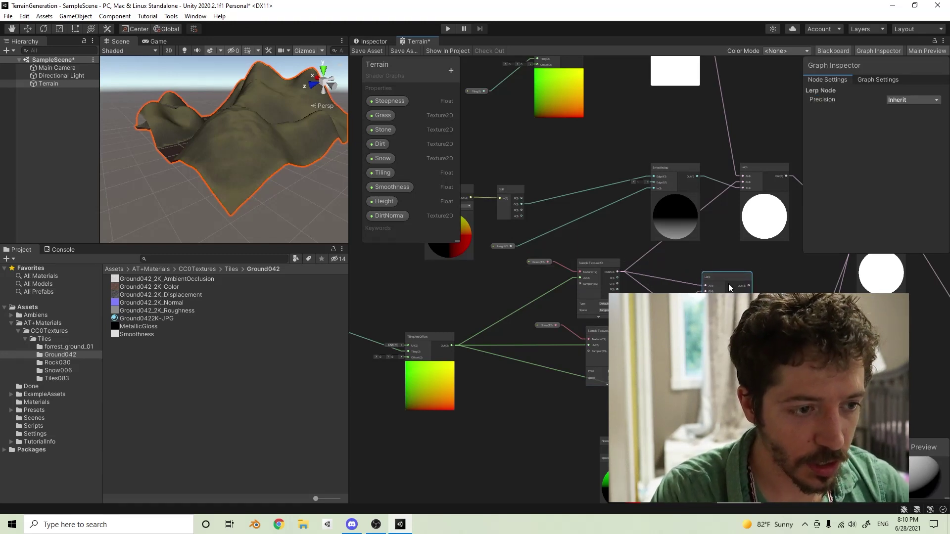
Connect the R output of the lower Split node to the T input of the Grass and Snow Lerp
middle_drag(551, 336, 595, 289)
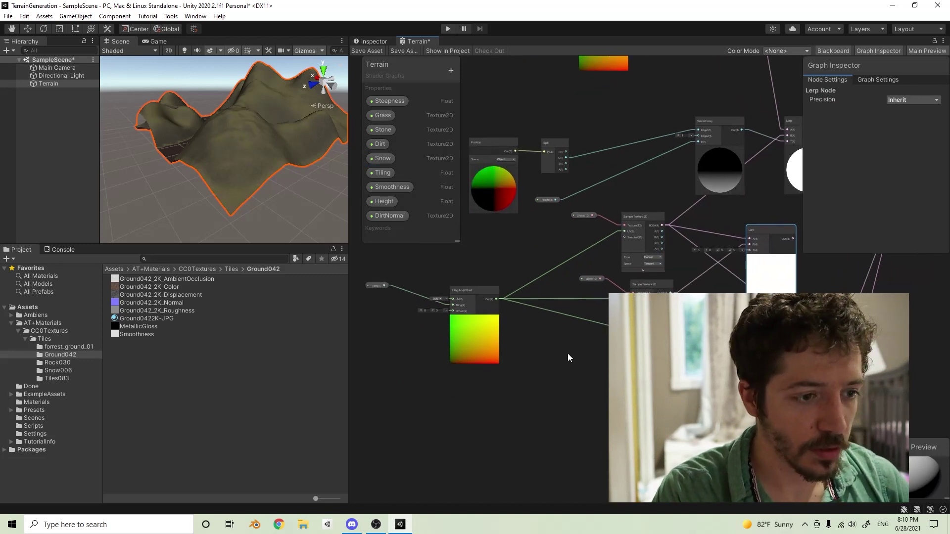
middle_drag(559, 354, 598, 339)
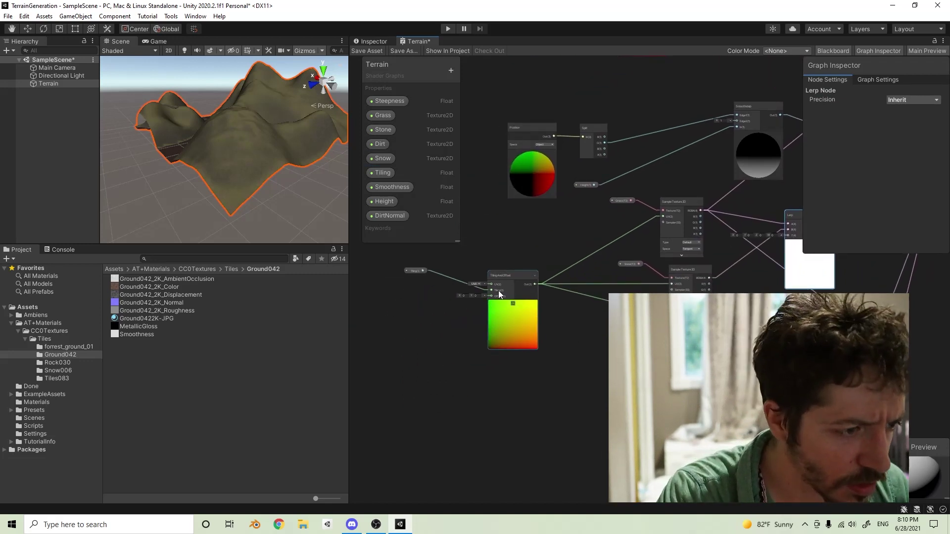
middle_drag(546, 325, 622, 235)
scroll(516, 255, down, 5)
drag(642, 282, 534, 299)
scroll(544, 307, up, 7)
middle_drag(582, 282, 470, 321)
drag(784, 271, 541, 296)
middle_drag(575, 314, 510, 376)
drag(488, 362, 750, 125)
middle_drag(751, 123, 677, 254)
drag(685, 188, 677, 182)
Duplicate the Smoothstep beside the lower Split node and feed the Split's R output into the copy's Edge1 input
middle_drag(708, 188, 698, 211)
middle_drag(594, 253, 702, 193)
middle_drag(529, 303, 529, 266)
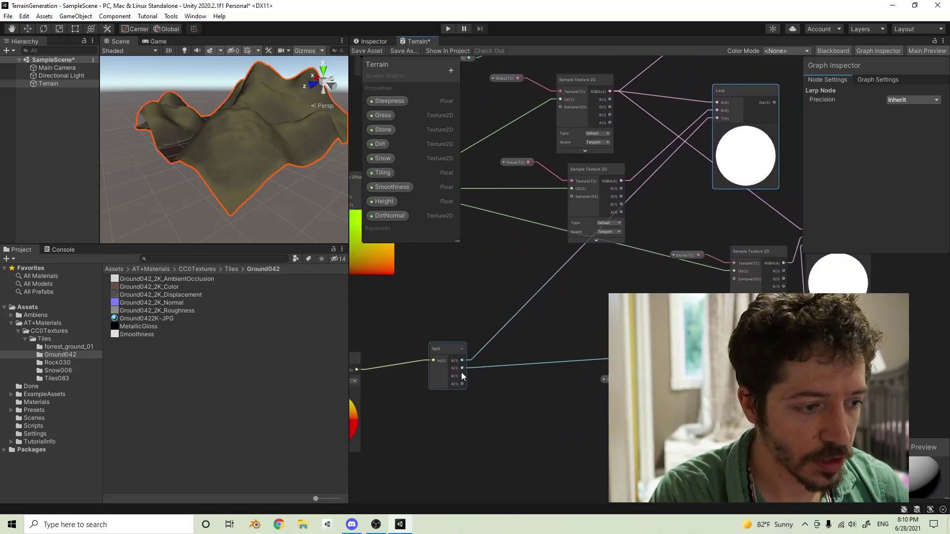
click(653, 349)
key(ctrl+d)
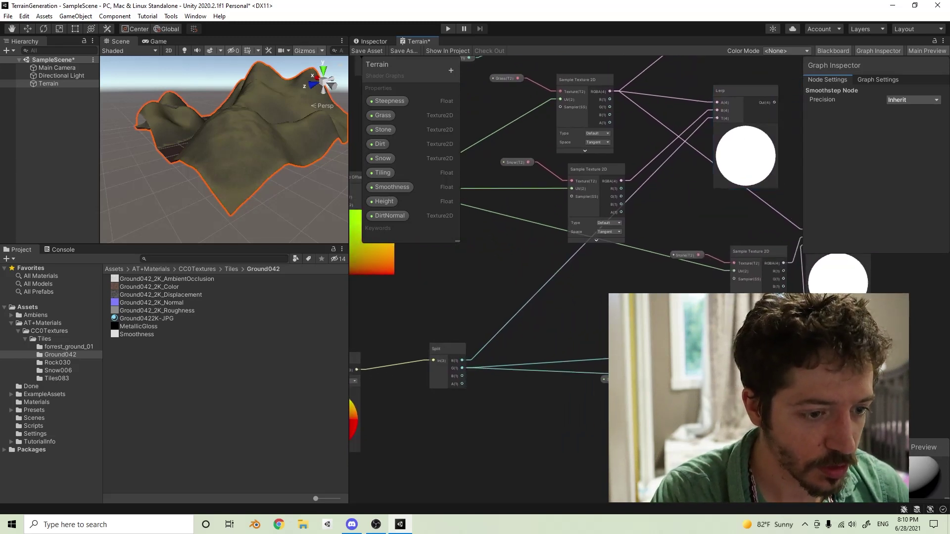
drag(613, 356, 562, 310)
drag(462, 360, 582, 355)
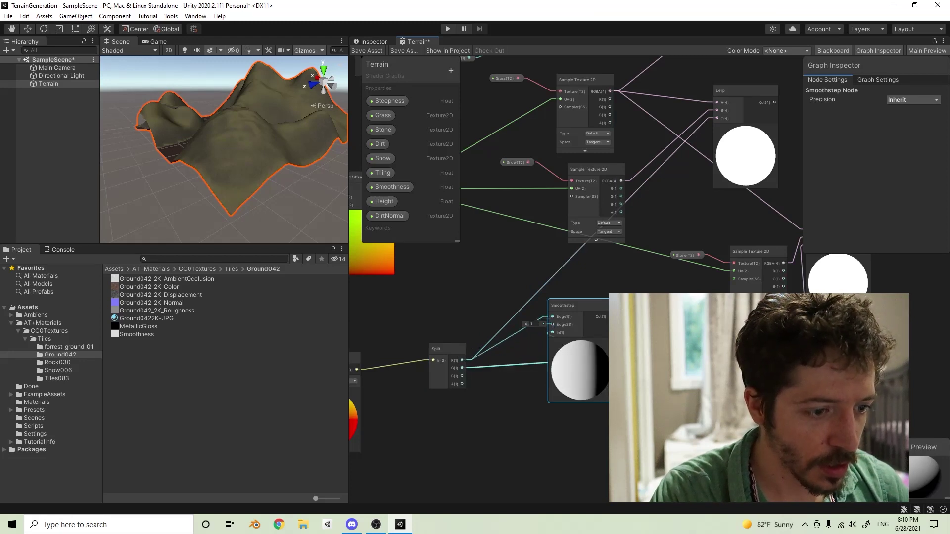
key(Escape)
Add a Float property named SnowAmount and place its node beside the duplicated Smoothstep
click(451, 71)
click(495, 77)
text(Sno)
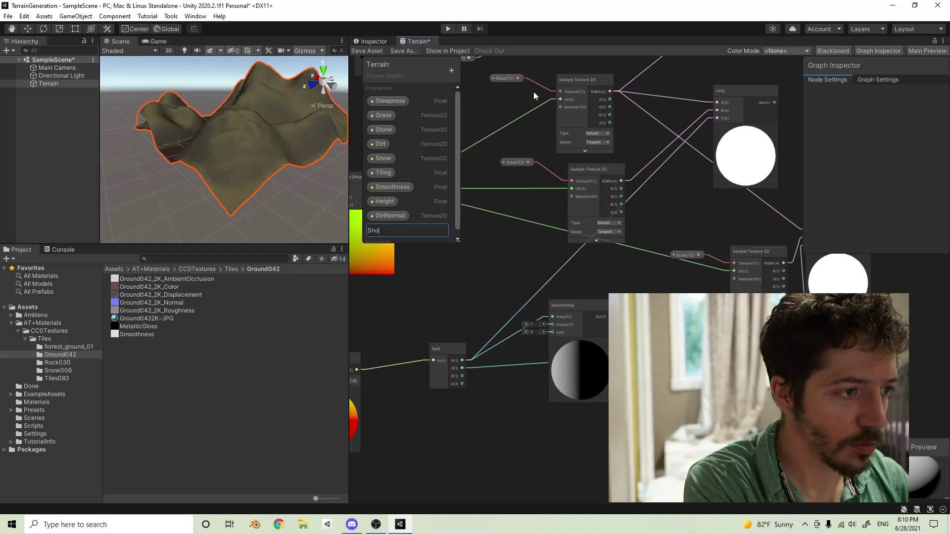
text(w)
key(Return)
double_click(397, 227)
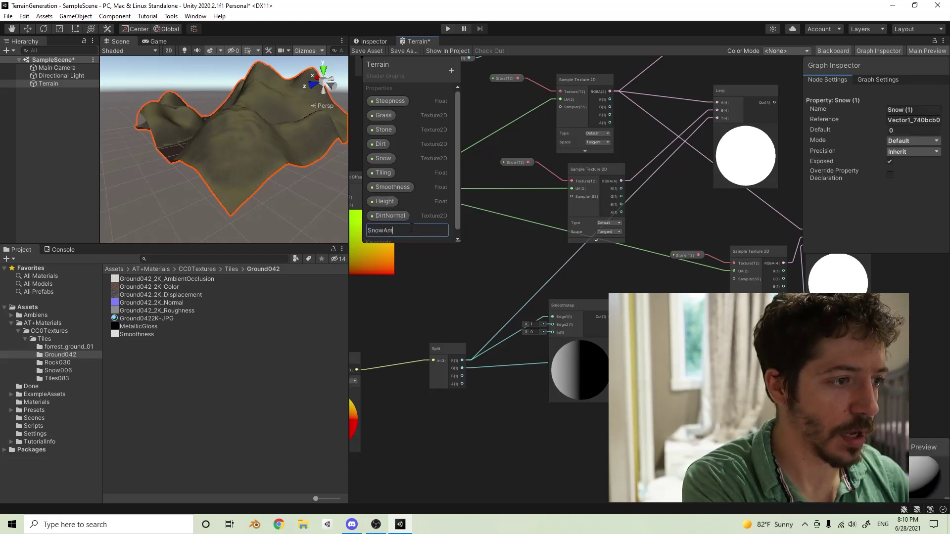
text(SnowAmount)
key(Return)
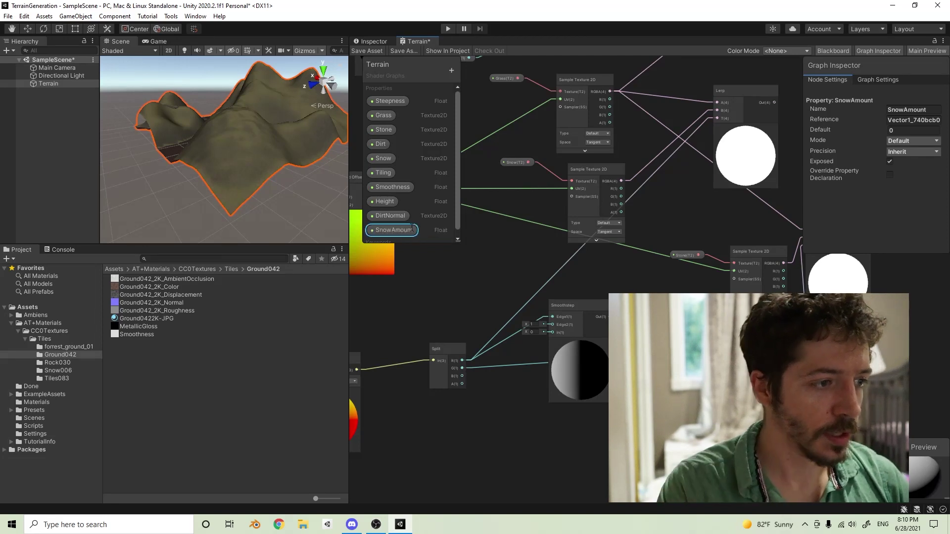
drag(412, 229, 502, 390)
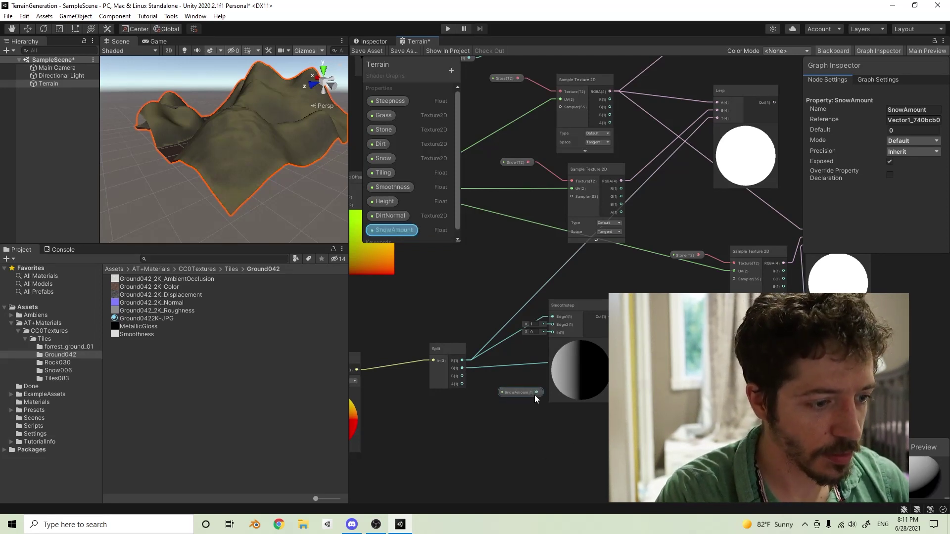
Feed SnowAmount into the duplicated Smoothstep's In input and its output into the Grass and Snow Lerp's T input, and reposition the downstream Lerp
drag(604, 317, 717, 119)
middle_drag(685, 263, 556, 298)
middle_drag(729, 171, 704, 186)
click(697, 263)
drag(697, 262, 708, 237)
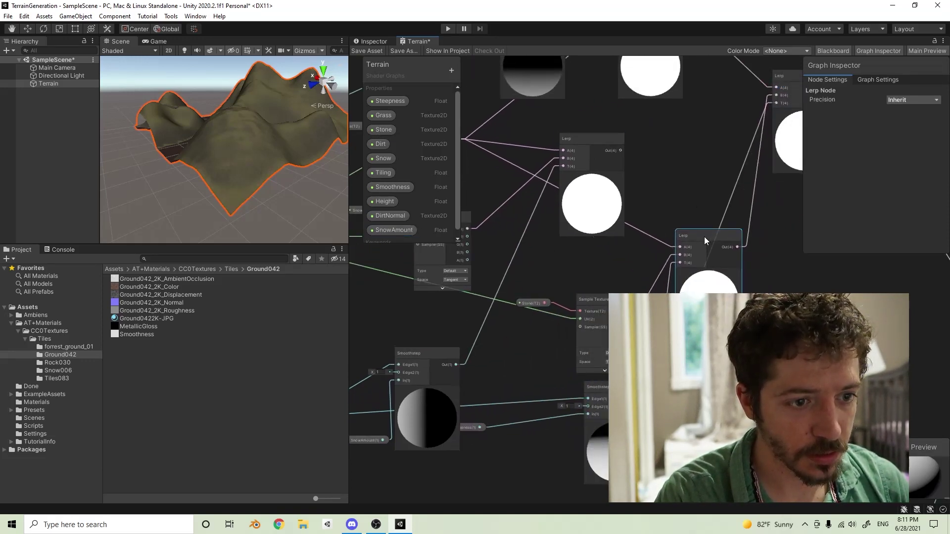
middle_drag(666, 253, 736, 279)
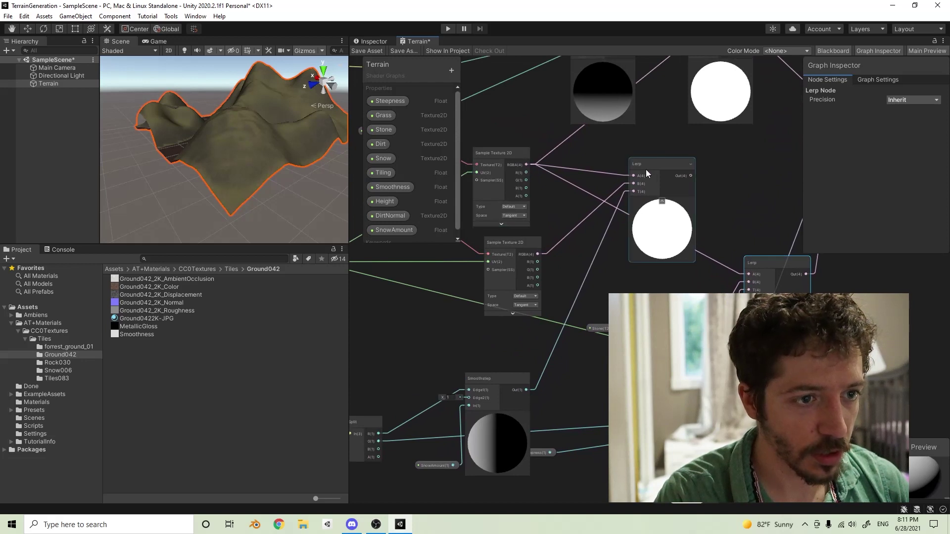
Replace the Grass sample feeding the two downstream Lerp nodes with the output of the Grass and Snow Lerp
drag(691, 176, 745, 271)
middle_drag(737, 216, 702, 369)
drag(696, 244, 719, 233)
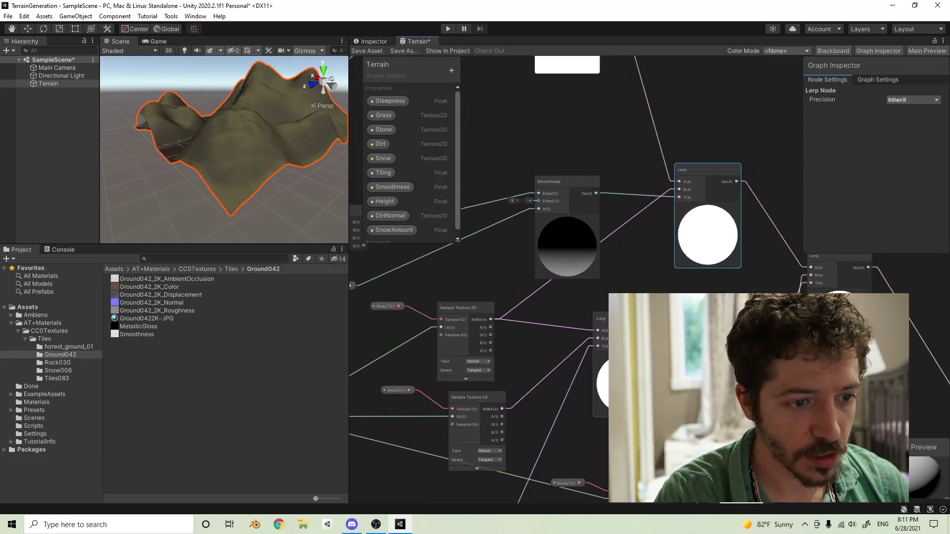
drag(720, 247, 741, 259)
middle_drag(592, 357, 617, 307)
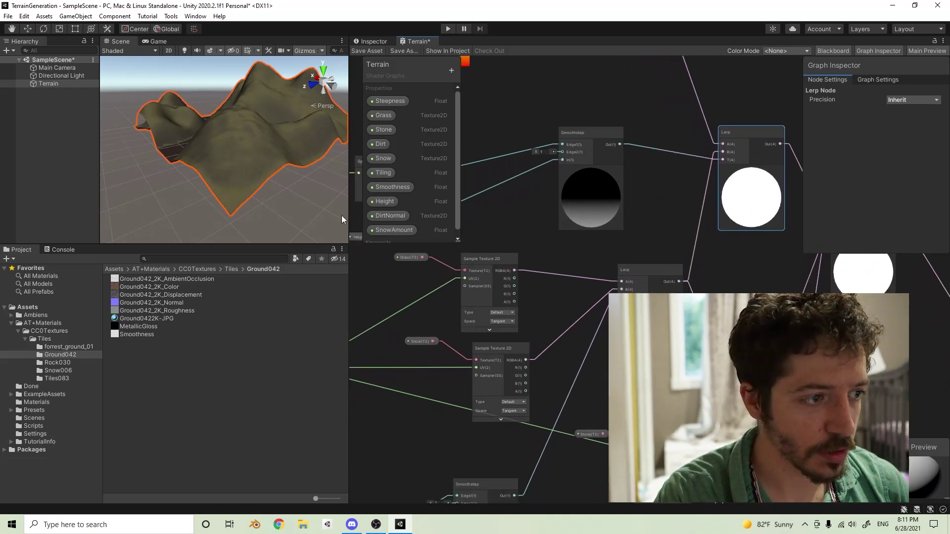
Change the SnowAmount property's mode to Slider and save the shader graph asset
click(388, 232)
click(910, 141)
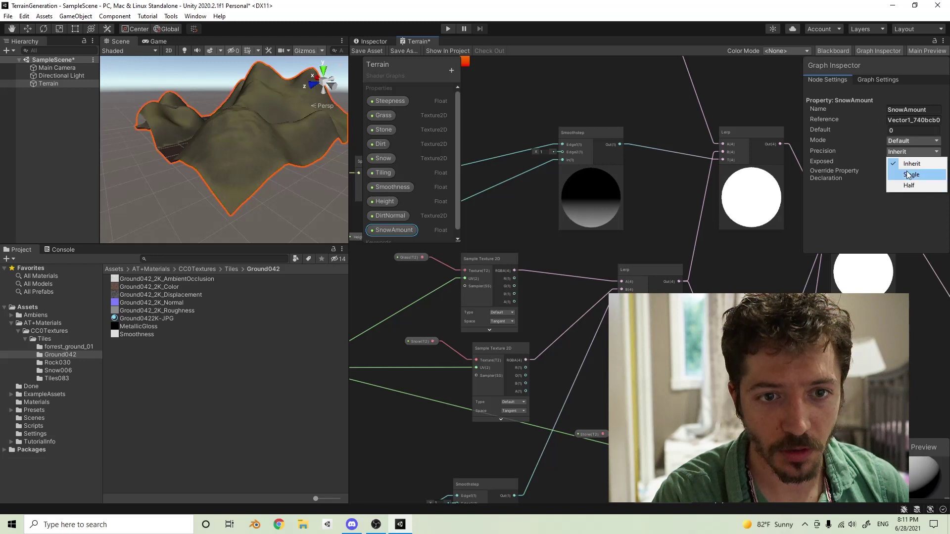
click(909, 163)
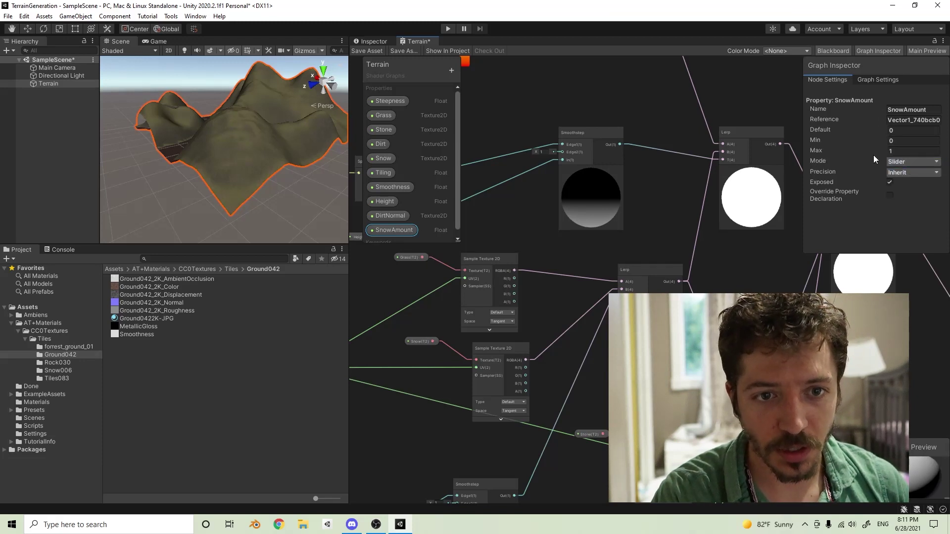
click(372, 51)
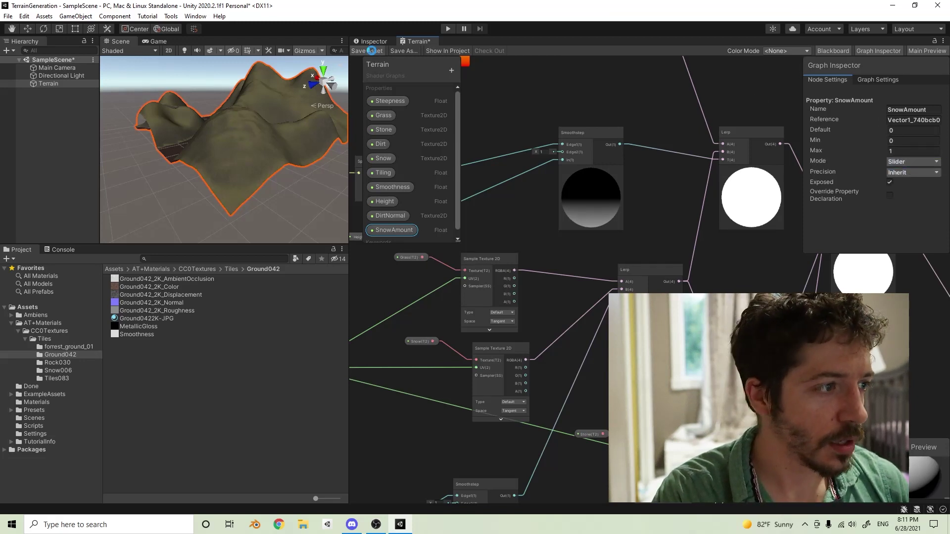
Try out the SnowAmount slider on the terrain material and return it to 0
click(371, 42)
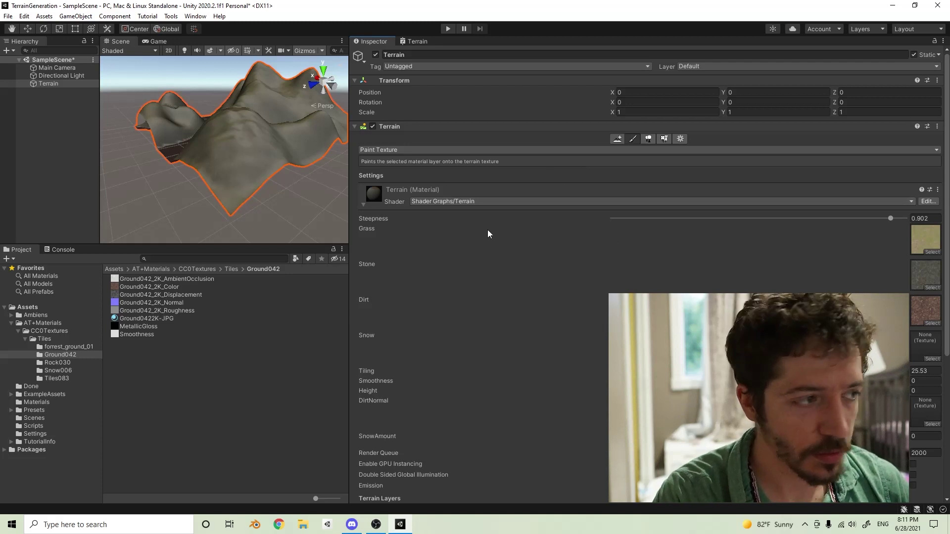
alt+drag(311, 182, 416, 207)
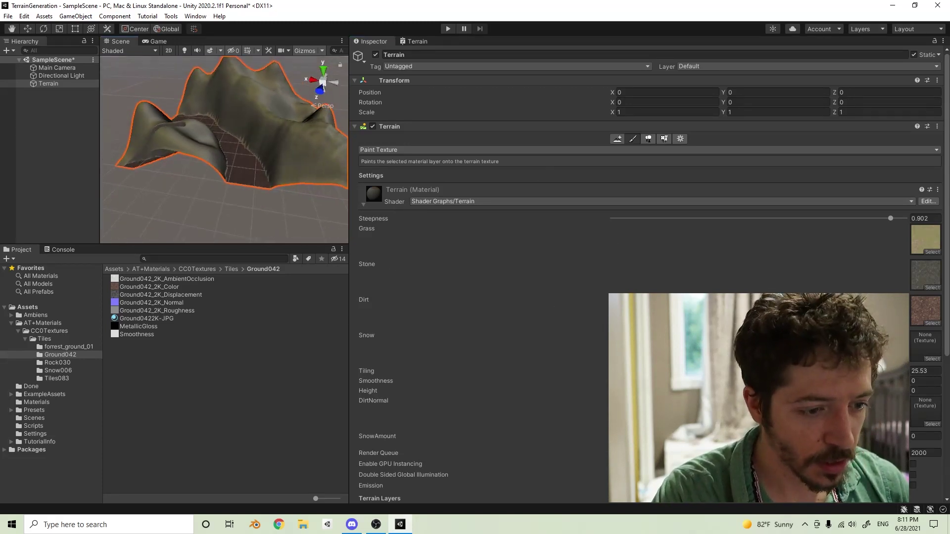
drag(900, 436, 949, 430)
key(BackSpace)
text(0)
mouse_move(622, 436)
mouse_down()
mouse_move(791, 436)
mouse_move(609, 436)
mouse_up()
alt+drag(260, 169, 123, 153)
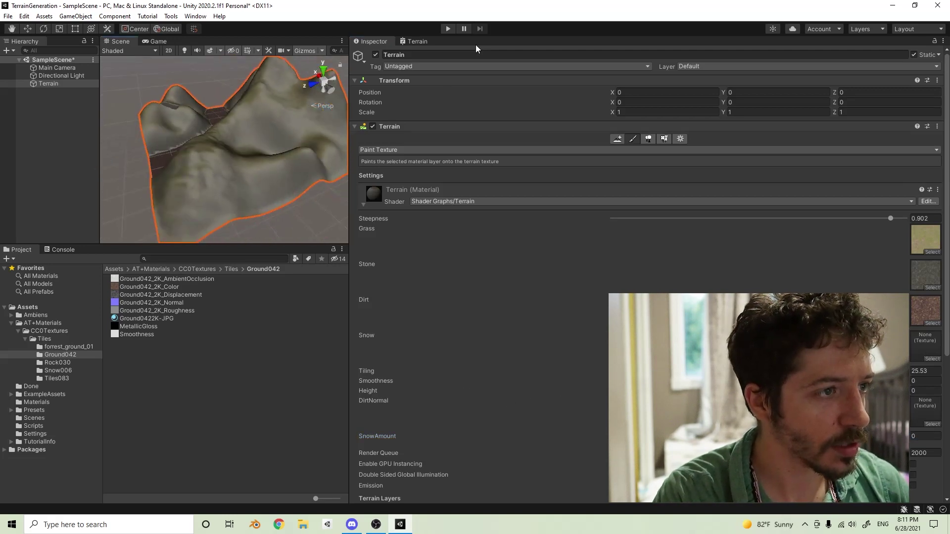
Set the SnowAmount slider's minimum to -1 in the shader graph and save the asset
click(414, 41)
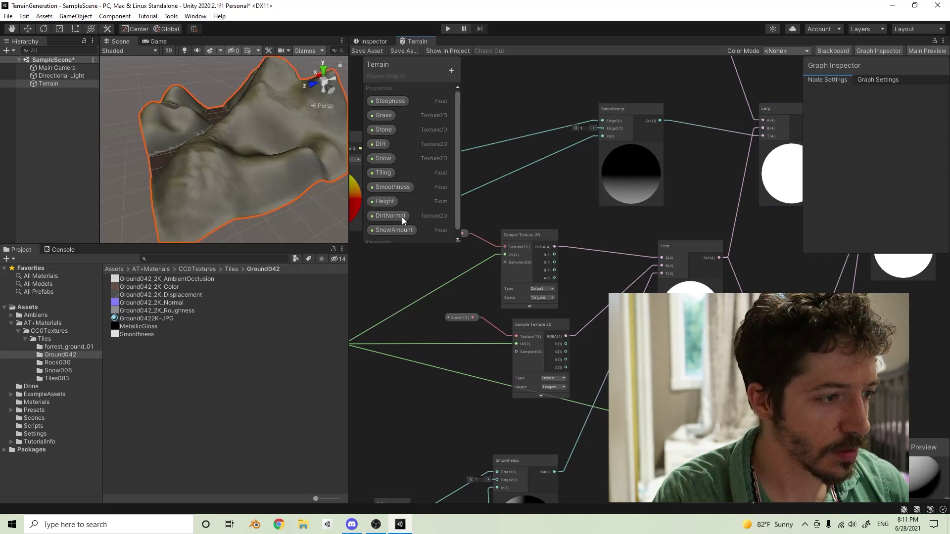
click(389, 230)
click(913, 141)
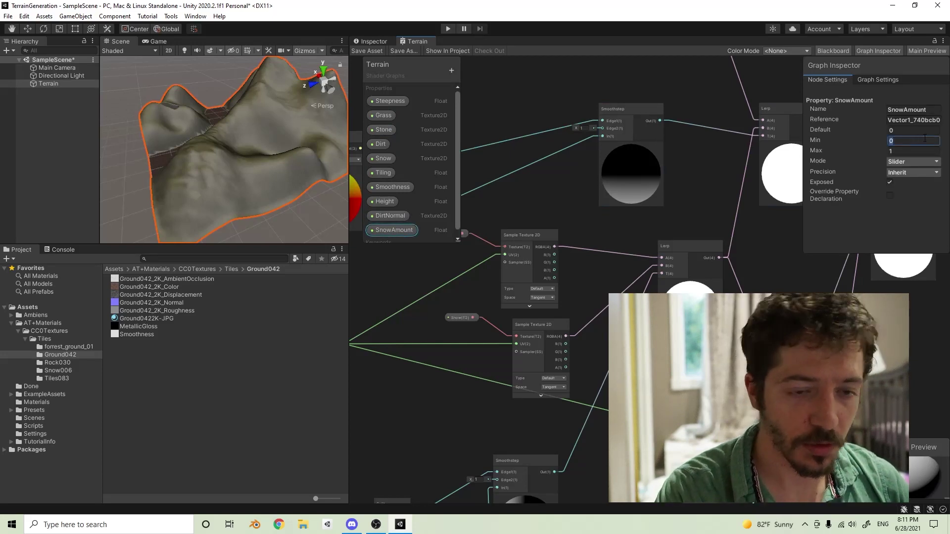
text(-1)
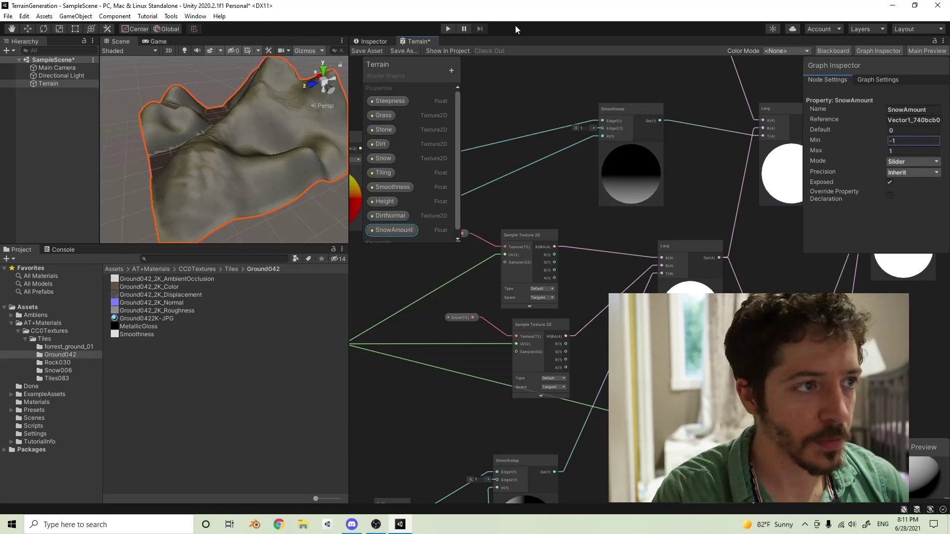
click(367, 51)
Set the terrain material's SnowAmount to -1 and assign Snow006_2K_Color as its Snow texture
click(372, 41)
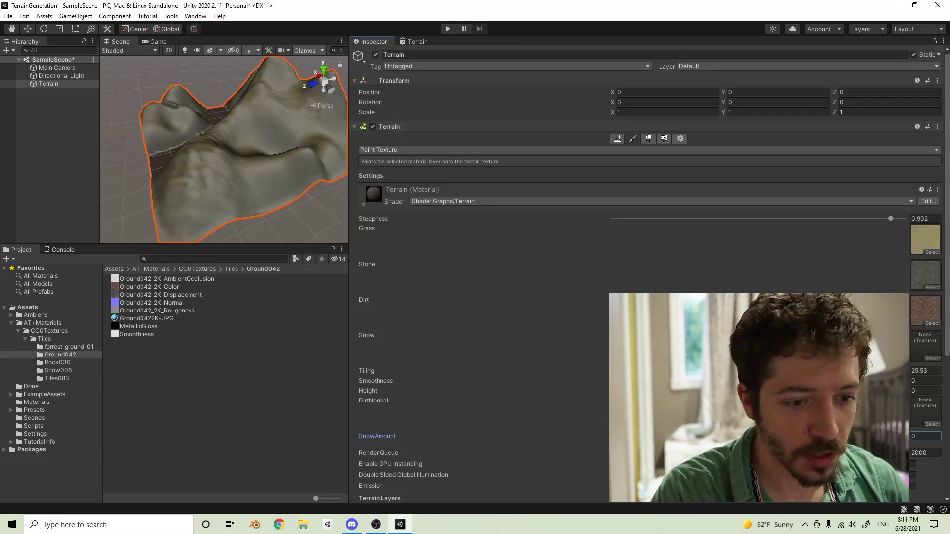
text(-1)
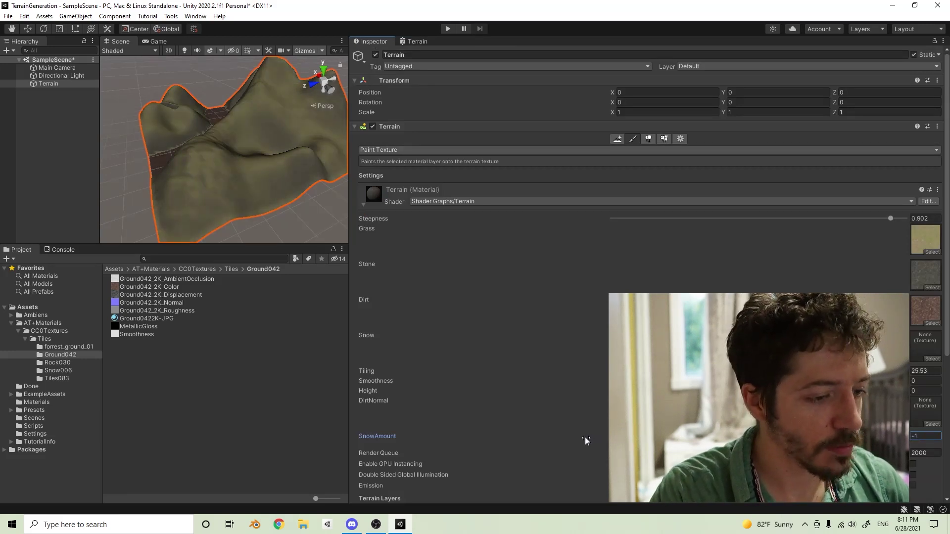
click(53, 371)
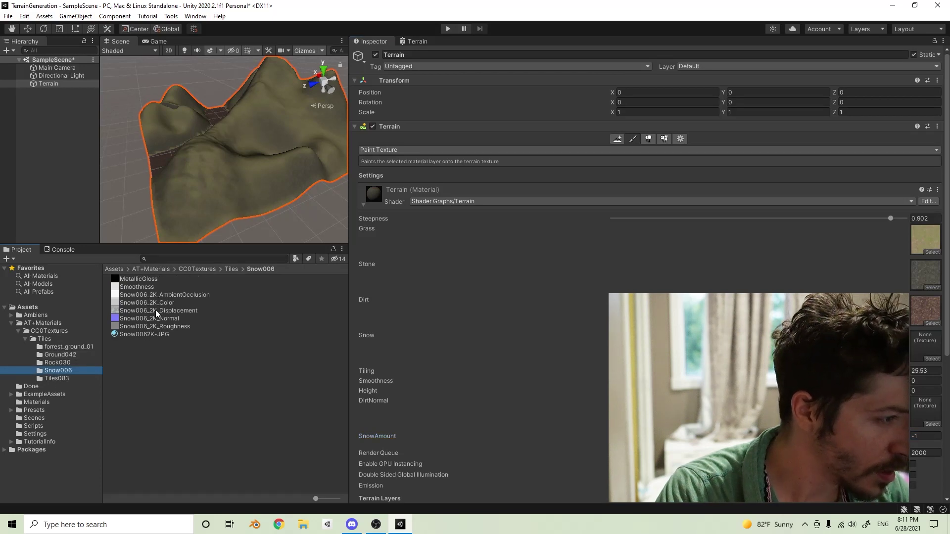
drag(150, 302, 924, 345)
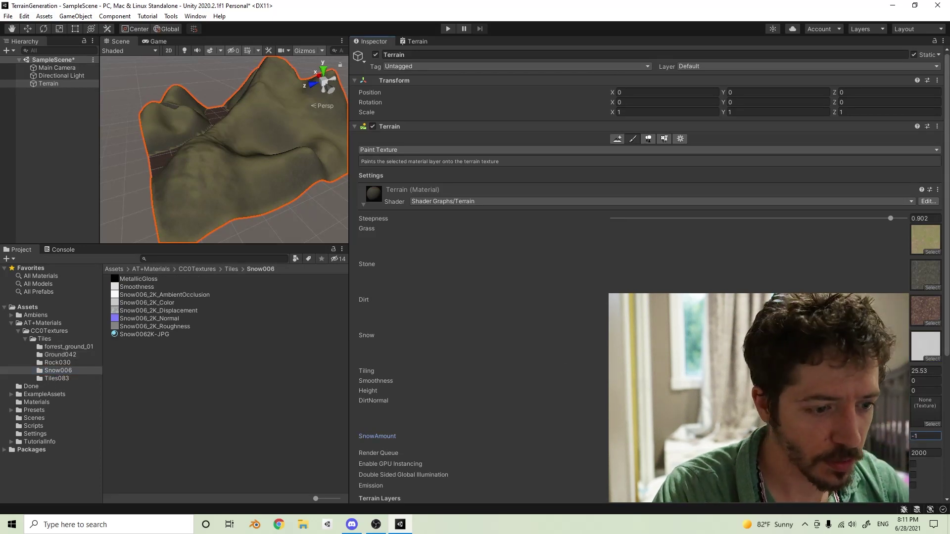
Raise SnowAmount on the terrain material to 1
drag(880, 435, 899, 436)
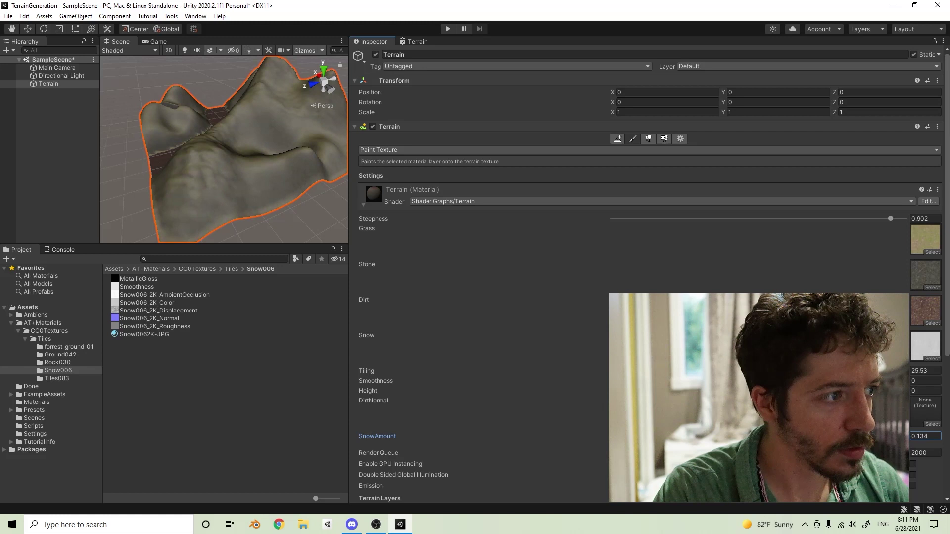
drag(775, 436, 878, 436)
alt+drag(178, 151, 336, 241)
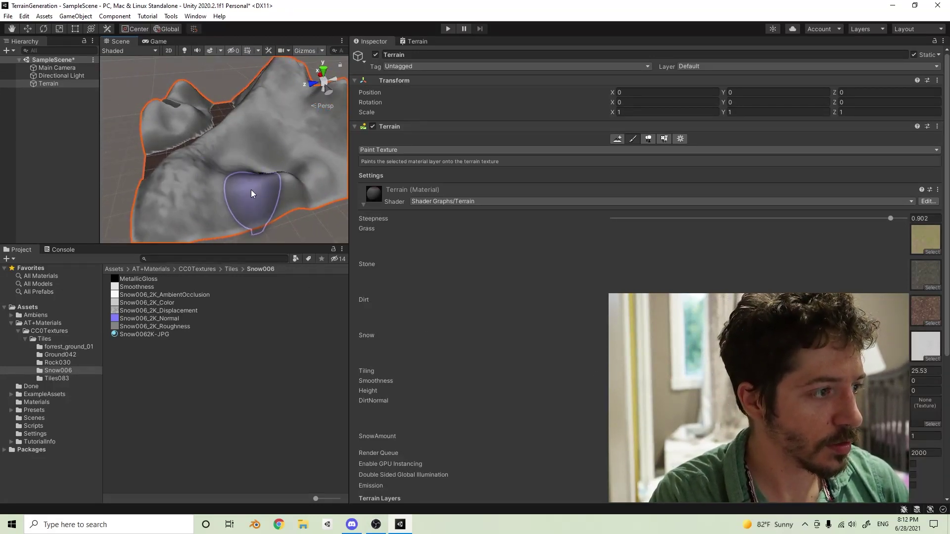
Switch to Raise or Lower Terrain, set the brush opacity to 70.9, and sculpt the front slope with the soft round brush
click(423, 149)
click(391, 161)
mouse_move(244, 157)
mouse_down()
mouse_move(239, 180)
mouse_move(285, 194)
mouse_up()
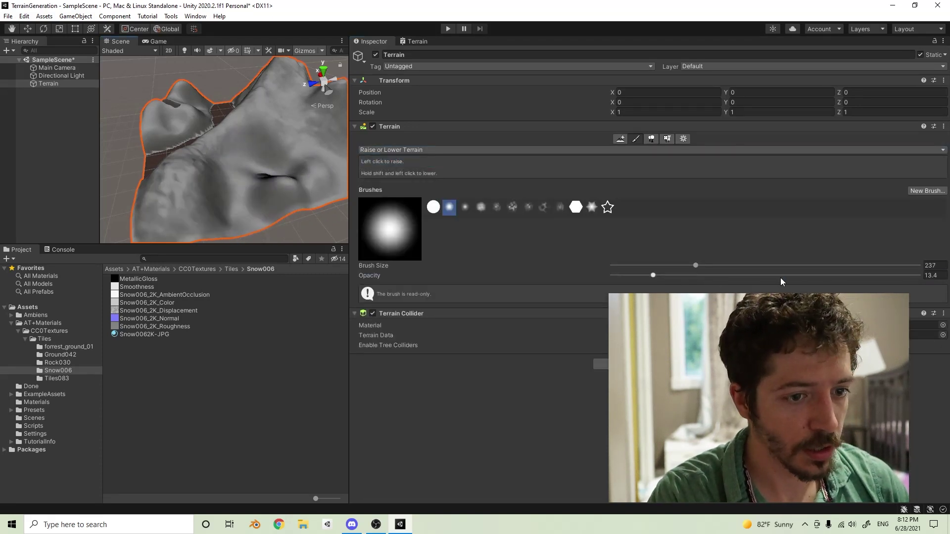
mouse_move(290, 195)
mouse_down()
mouse_move(246, 221)
mouse_move(298, 182)
mouse_move(295, 149)
mouse_up()
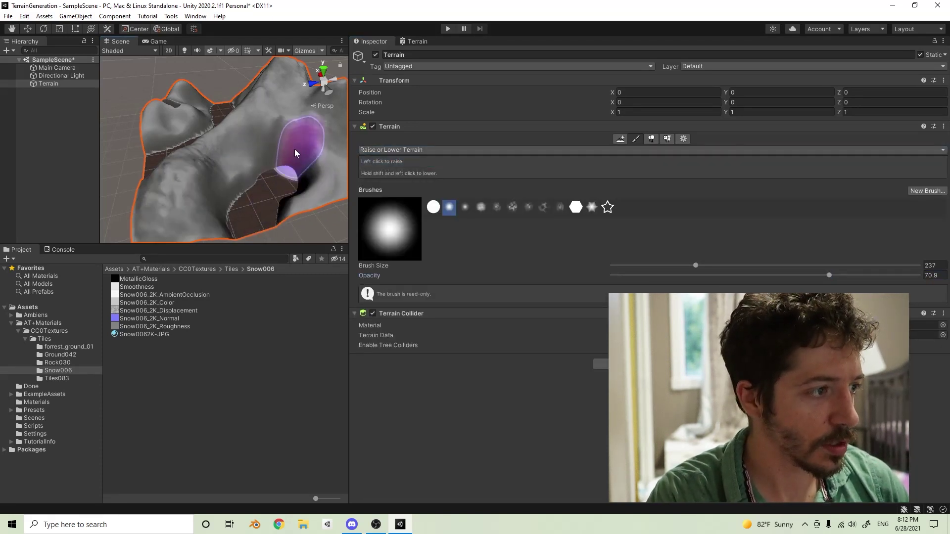
mouse_move(248, 184)
mouse_down()
mouse_move(257, 207)
mouse_move(263, 174)
mouse_move(295, 183)
mouse_up()
Choose the rough cloudy brush and sculpt uneven relief into the slopes on several sides of the terrain
click(496, 207)
mouse_move(247, 207)
mouse_down()
mouse_move(276, 169)
mouse_move(281, 204)
mouse_up()
alt+drag(203, 192, 326, 190)
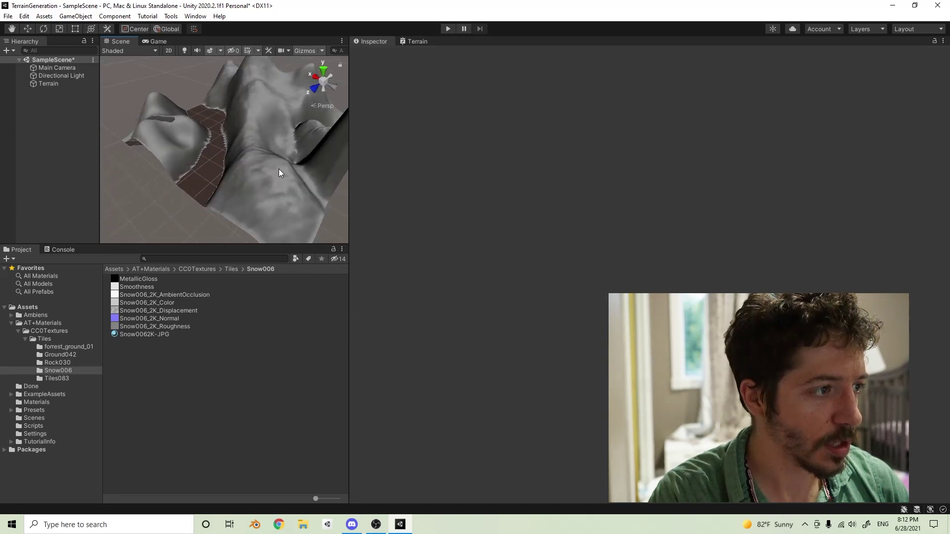
click(278, 168)
mouse_move(247, 173)
alt+mouse_down()
mouse_move(333, 191)
mouse_move(262, 105)
alt+mouse_up()
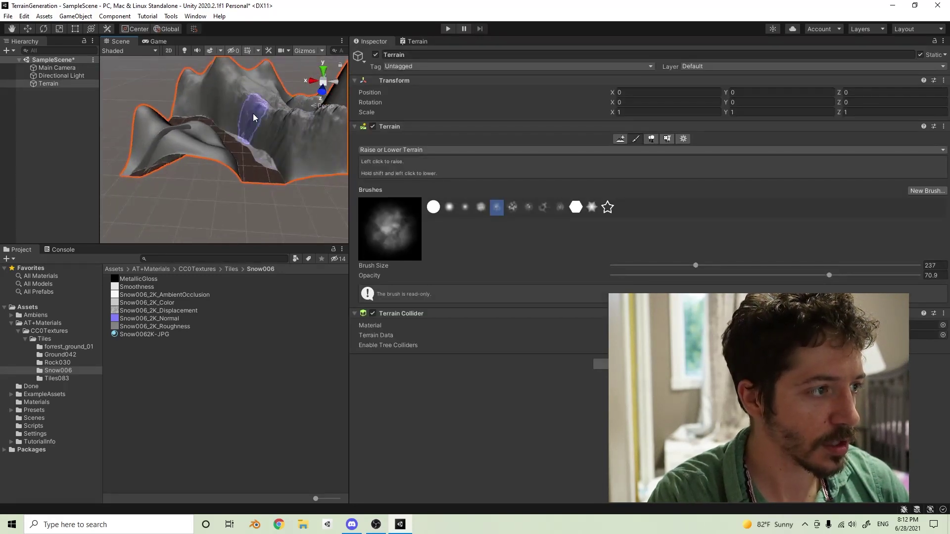
mouse_move(262, 170)
alt+mouse_down()
mouse_move(348, 210)
mouse_move(240, 163)
alt+mouse_up()
mouse_move(208, 123)
mouse_down()
mouse_move(200, 168)
mouse_move(250, 195)
mouse_up()
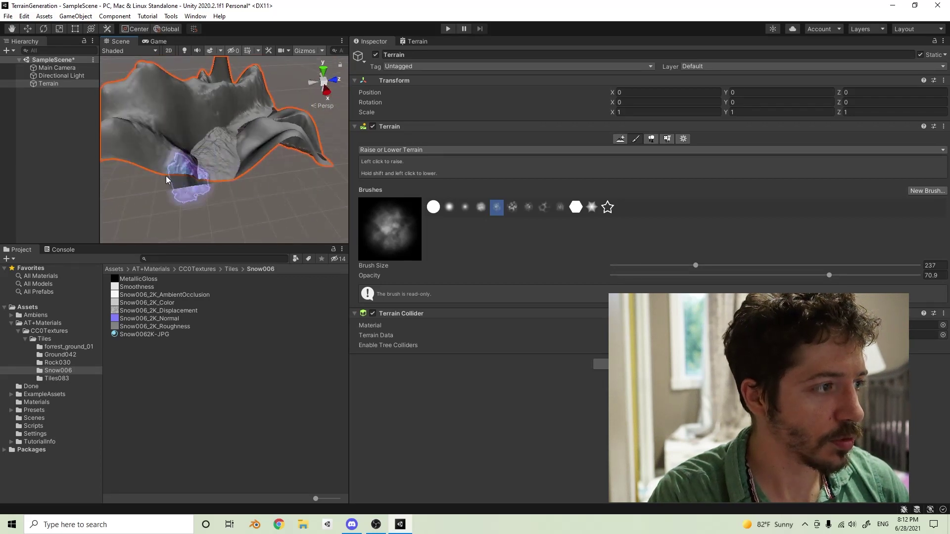
alt+drag(174, 180, 324, 192)
mouse_move(210, 198)
mouse_down()
mouse_move(220, 177)
mouse_move(244, 173)
mouse_move(242, 194)
mouse_move(253, 179)
mouse_move(198, 212)
mouse_move(168, 194)
mouse_move(178, 132)
mouse_move(208, 124)
mouse_move(144, 193)
mouse_move(108, 166)
mouse_up()
key(alt+shift)
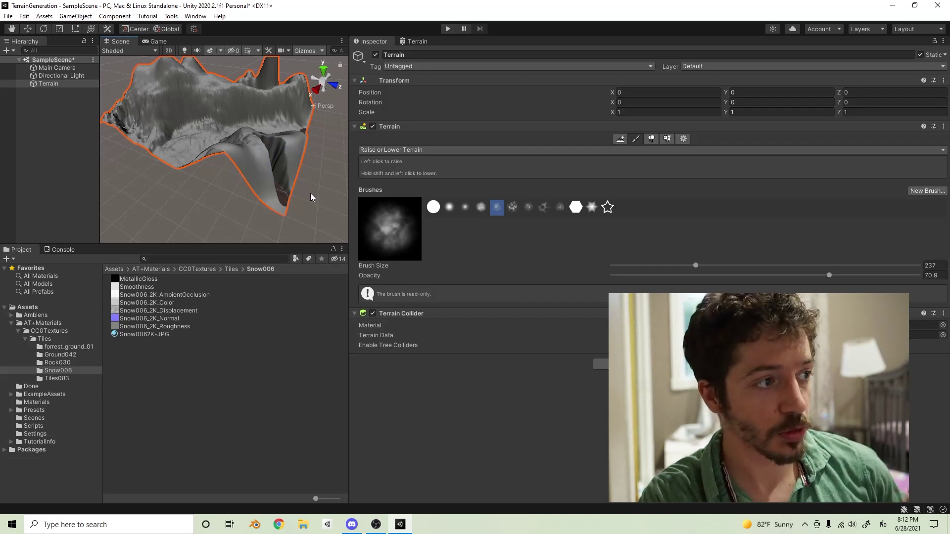
mouse_move(246, 111)
alt+mouse_down()
mouse_move(134, 176)
mouse_move(53, 140)
alt+mouse_up()
alt+drag(184, 159, 173, 151)
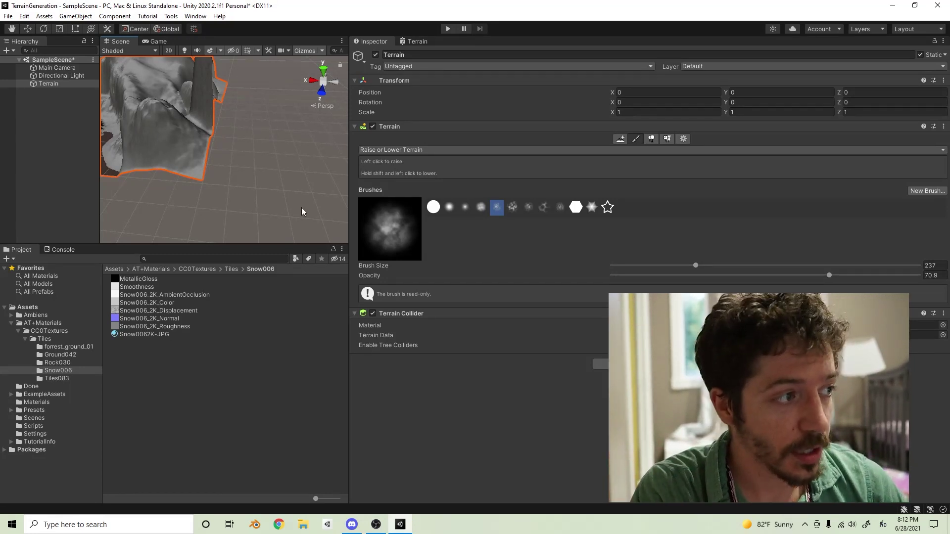
alt+drag(327, 207, 230, 140)
scroll(242, 148, up, 3)
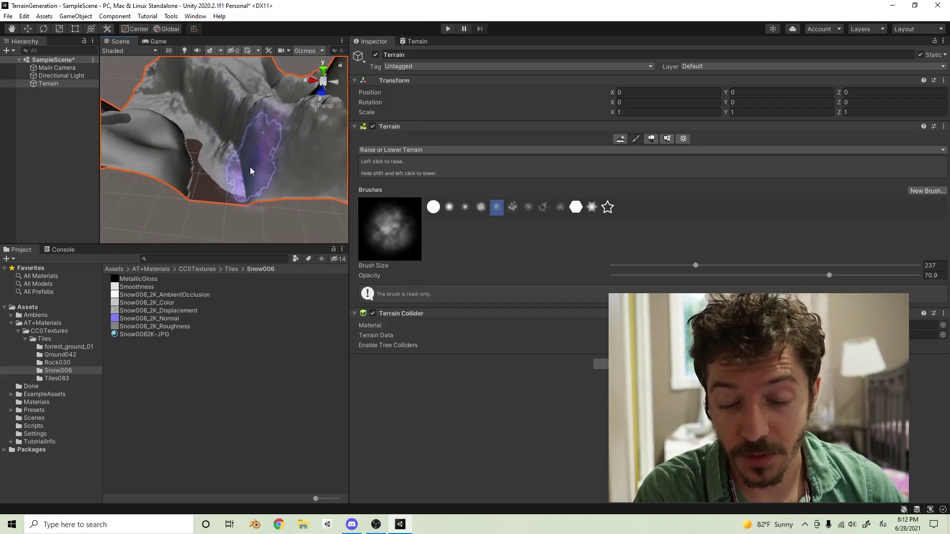